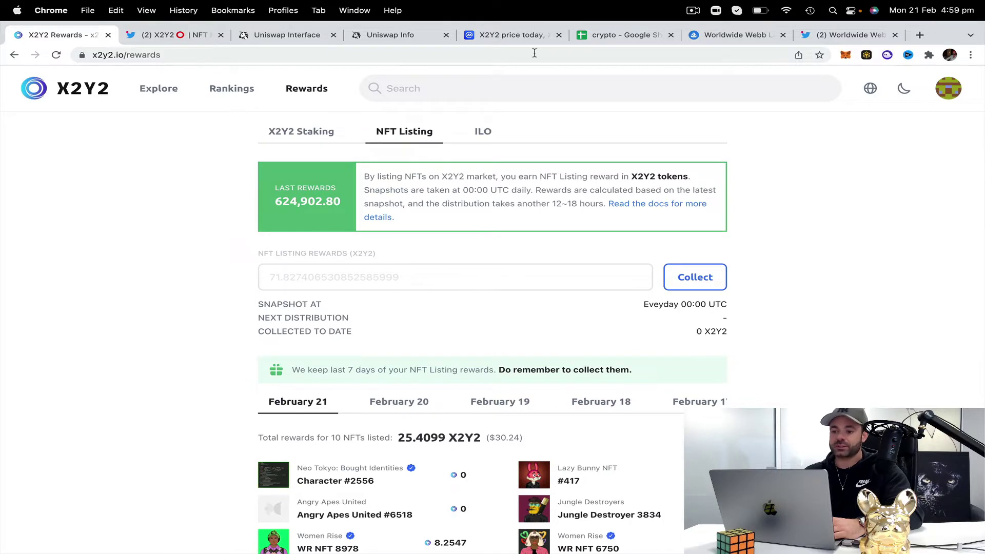
Check the X2Y2 token price on CoinMarketCap and review the February 21 NFT listing rewards on the X2Y2 rewards page
{"action": "left_click", "coordinate": [515, 37]}
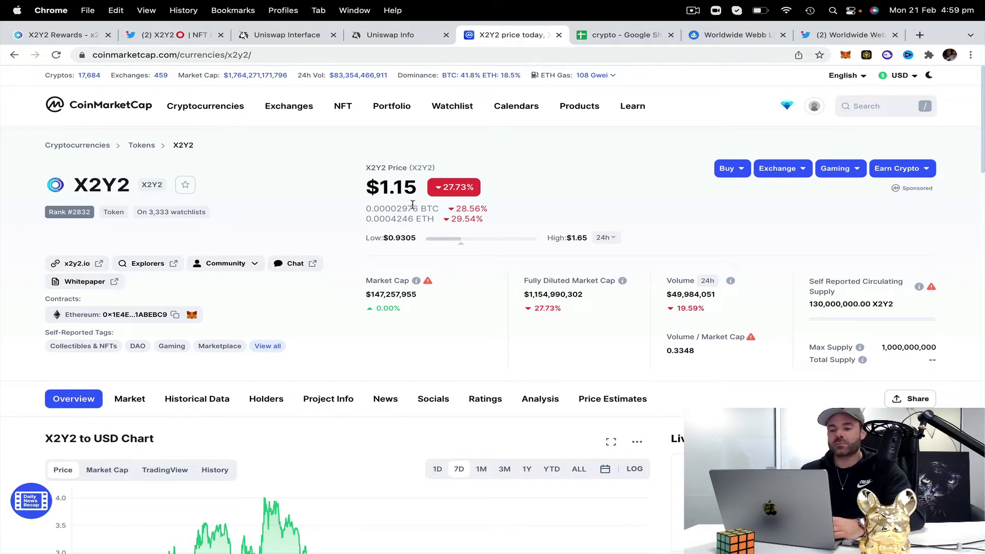
{"action": "left_click", "coordinate": [60, 35]}
{"action": "scroll", "coordinate": [128, 359], "scroll_direction": "down", "scroll_amount": 5}
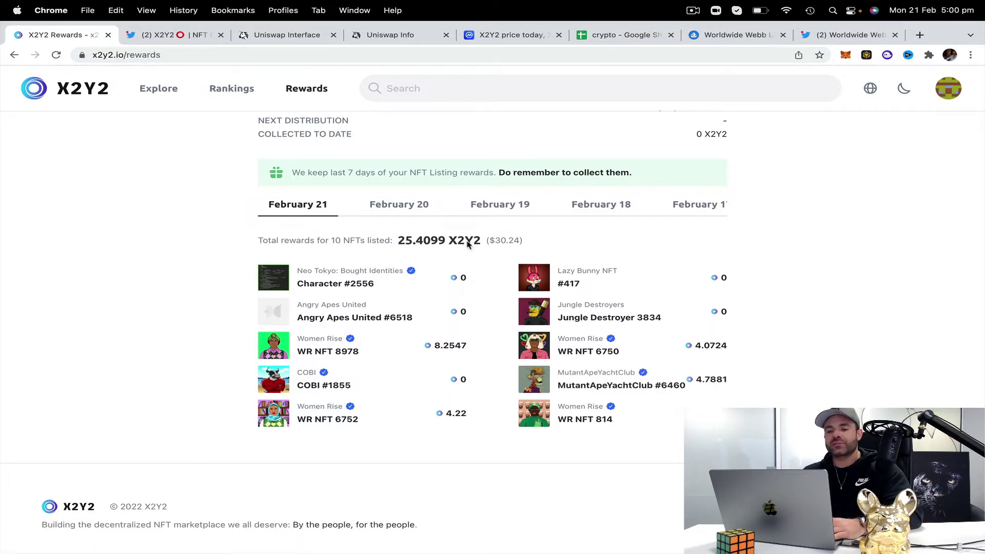
{"action": "scroll", "coordinate": [117, 215], "scroll_direction": "up", "scroll_amount": 10}
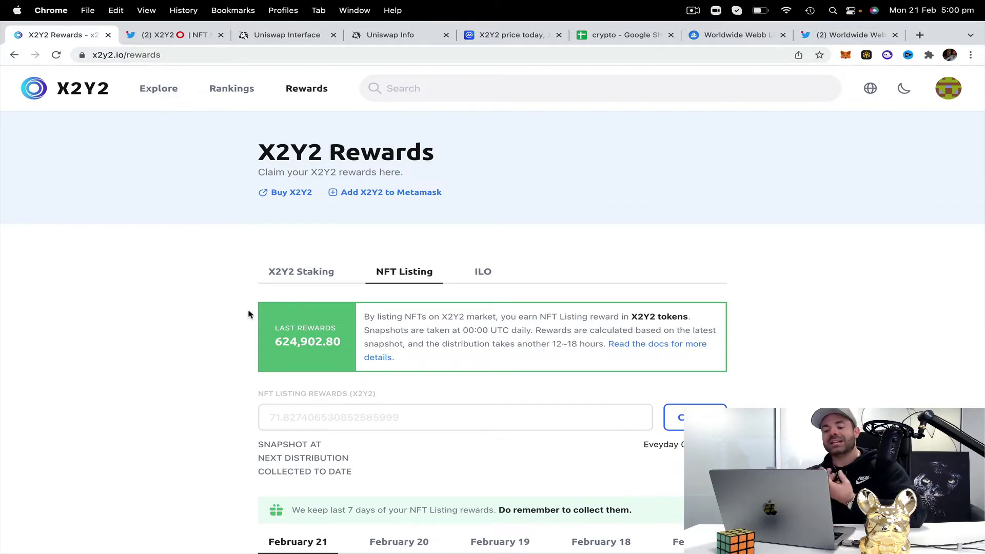
Open the X2Y2 Staking section and review its APR, shared market fee and compounding stake
{"action": "left_click", "coordinate": [305, 272]}
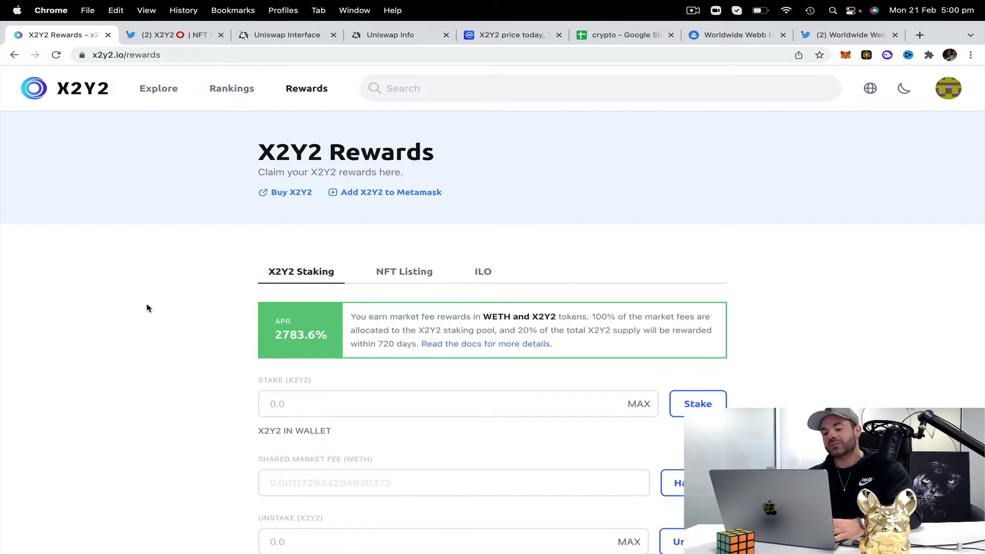
{"action": "scroll", "coordinate": [148, 328], "scroll_direction": "down", "scroll_amount": 1}
{"action": "scroll", "coordinate": [148, 332], "scroll_direction": "down", "scroll_amount": 1}
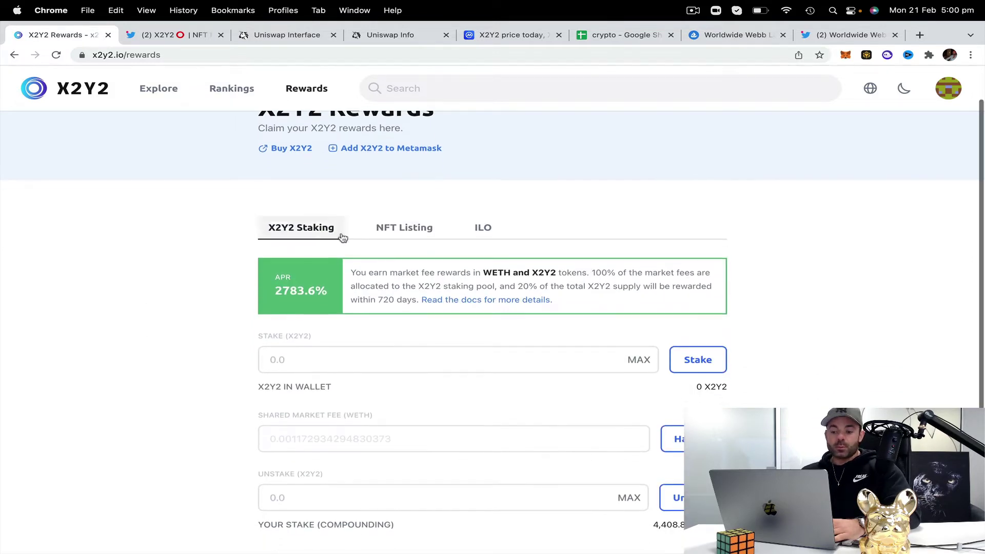
{"action": "scroll", "coordinate": [139, 291], "scroll_direction": "down", "scroll_amount": 3}
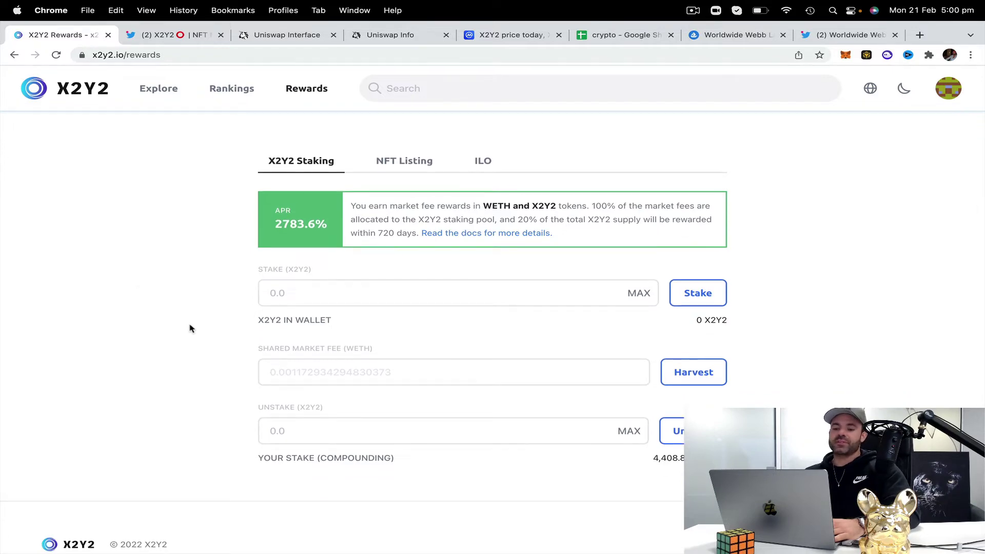
{"action": "scroll", "coordinate": [203, 318], "scroll_direction": "down", "scroll_amount": 1}
Recheck the X2Y2 price on CoinMarketCap and reload the X2Y2 rewards page to update the staked balance
{"action": "left_click", "coordinate": [503, 35]}
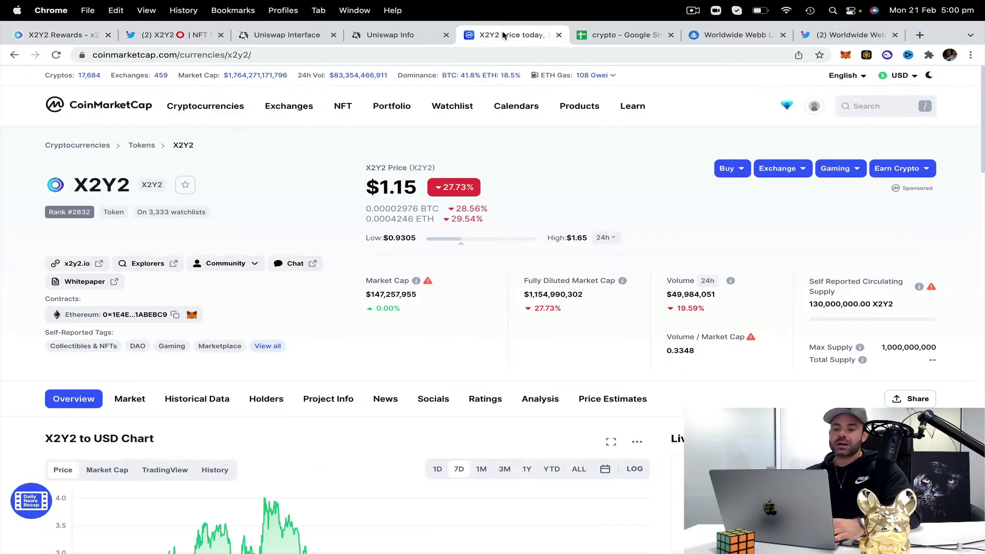
{"action": "left_click", "coordinate": [61, 35]}
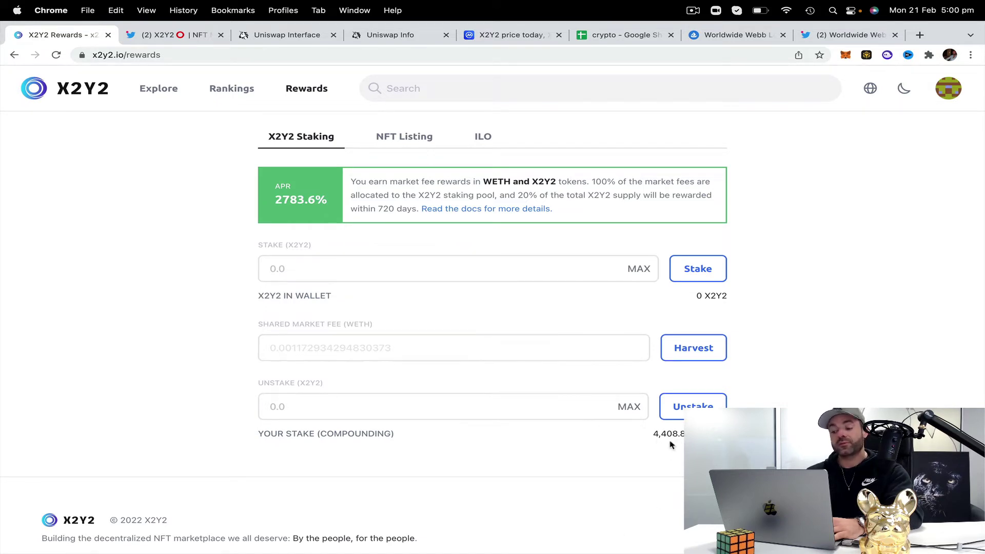
{"action": "left_click", "coordinate": [56, 54]}
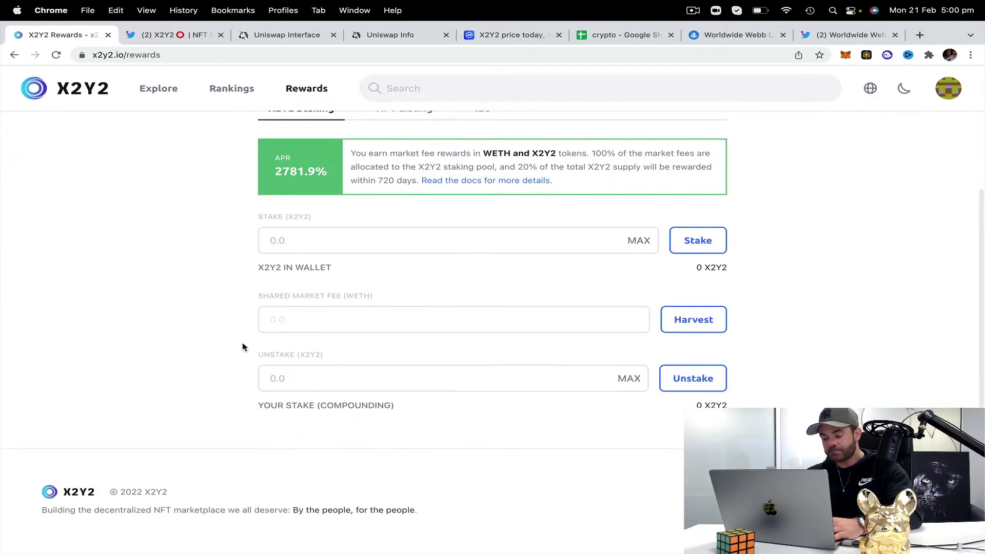
{"action": "left_click", "coordinate": [56, 57]}
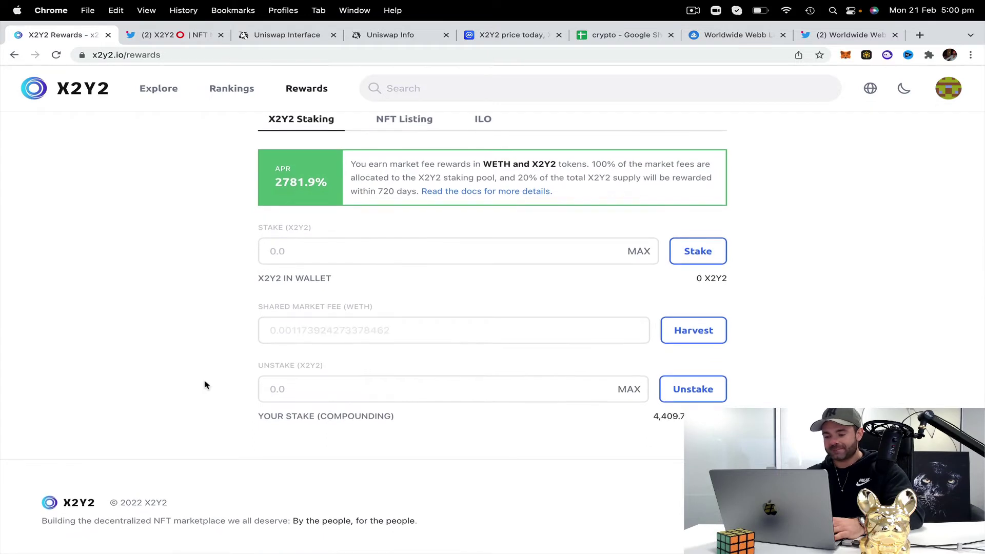
In the crypto Google Sheet, enter the staked balance 4409 in snapshot cell G21 and recheck it on the rewards page
{"action": "left_click", "coordinate": [621, 35]}
{"action": "left_click", "coordinate": [477, 401]}
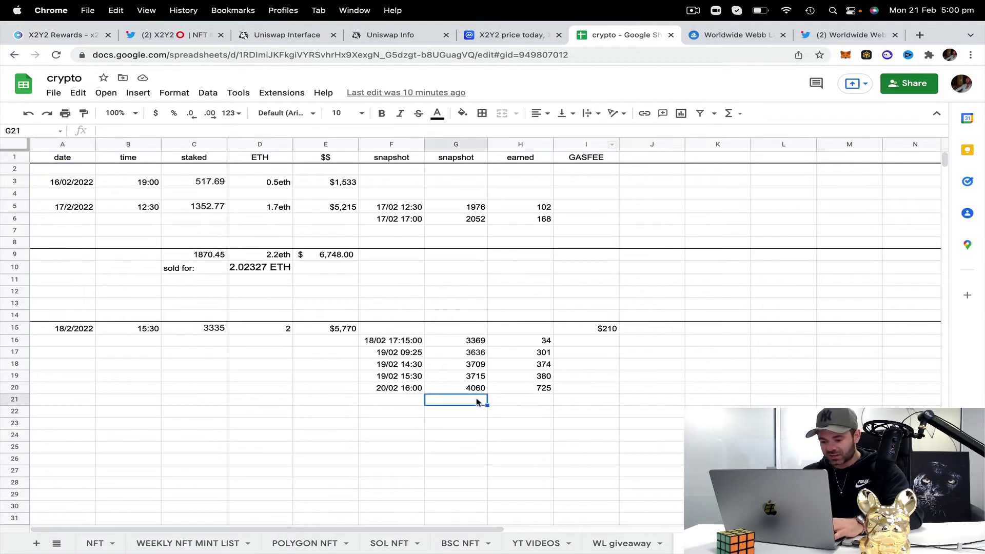
{"action": "type", "text": "4409"}
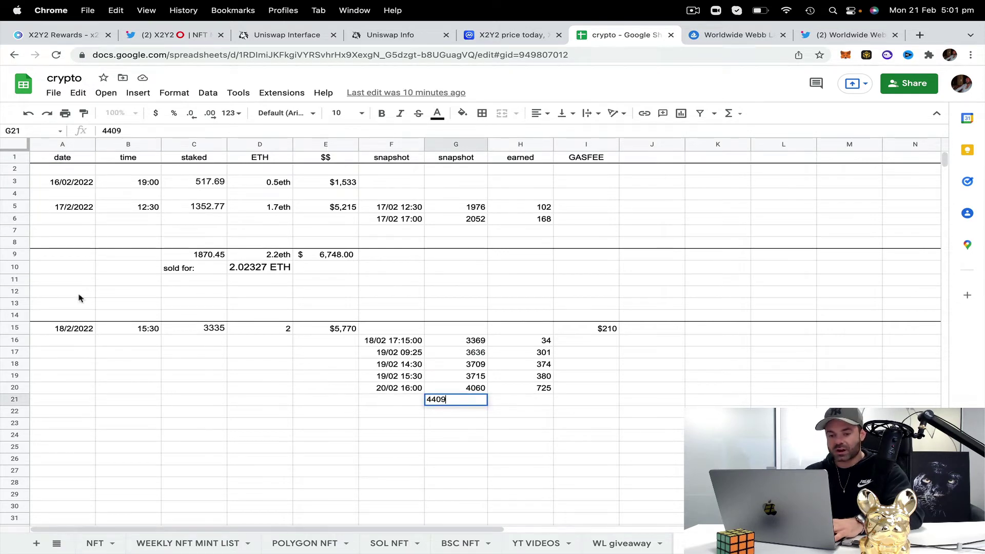
{"action": "left_click", "coordinate": [44, 40]}
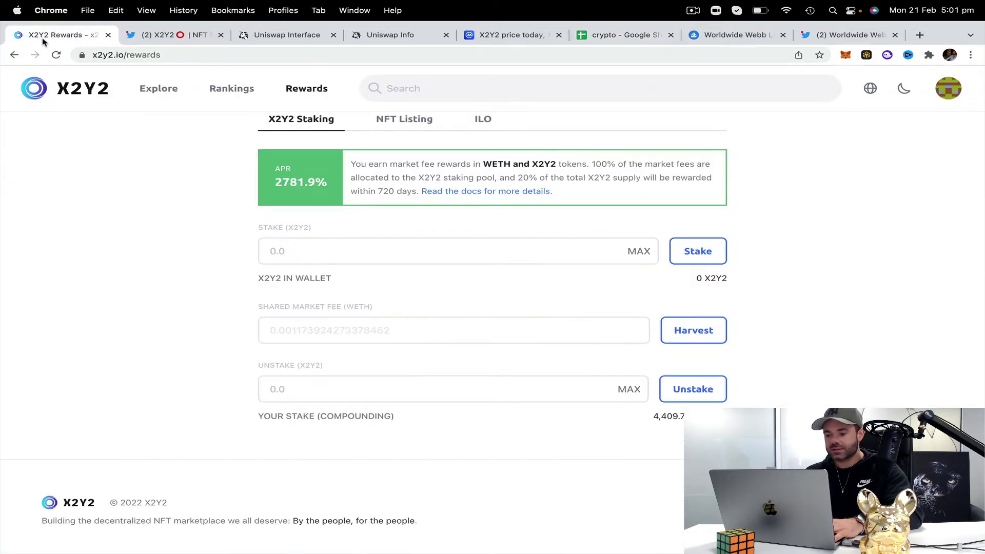
Enter the snapshot date and time 21/02 17:00 in cell F21 of the crypto spreadsheet
{"action": "left_click", "coordinate": [626, 35]}
{"action": "left_click", "coordinate": [416, 405]}
{"action": "type", "text": "21"}
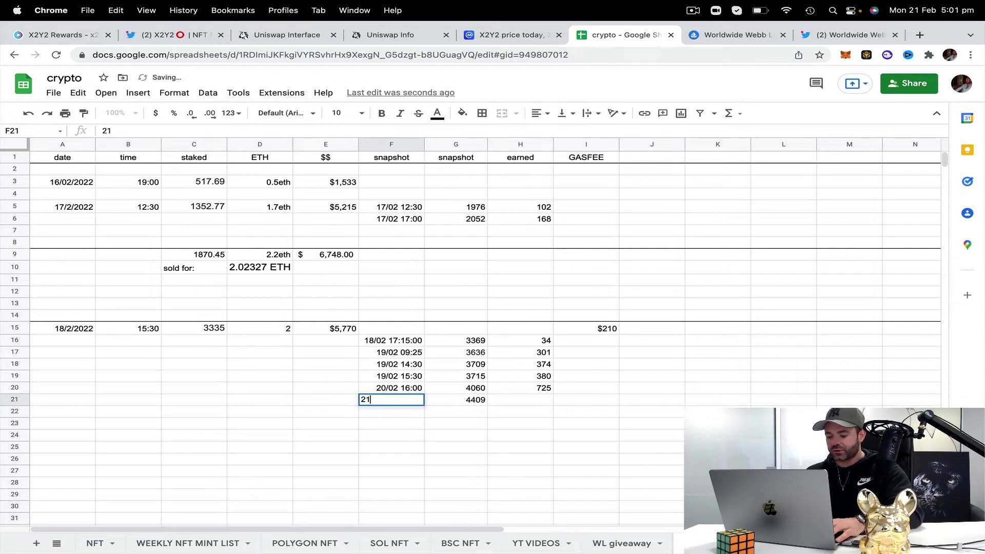
{"action": "type", "text": "/02"}
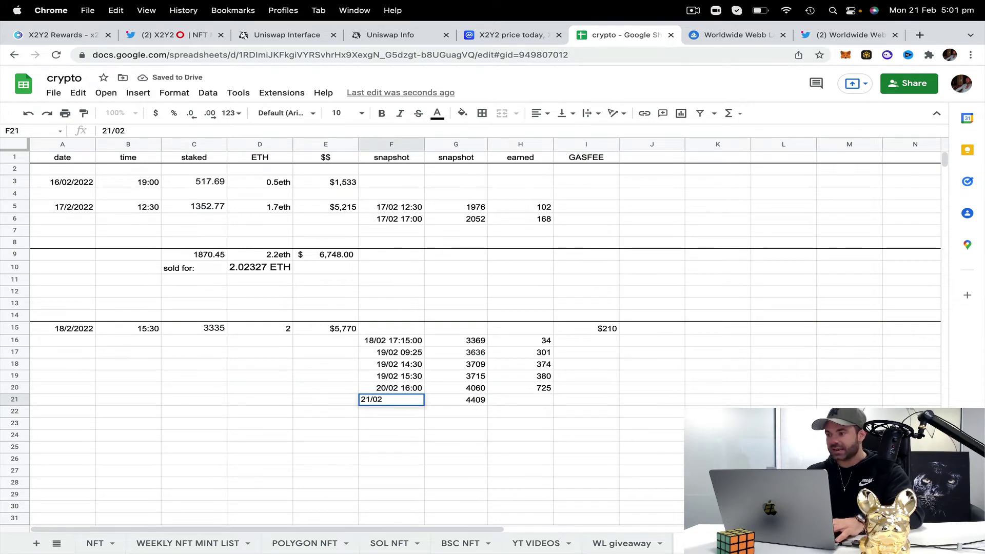
{"action": "type", "text": " 17"}
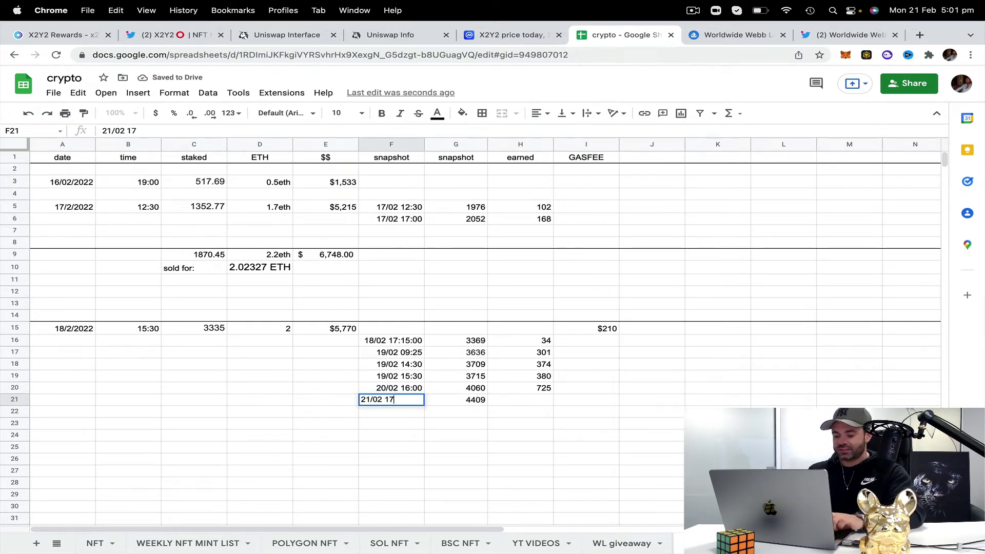
{"action": "type", "text": ":00"}
{"action": "key", "text": "Return"}
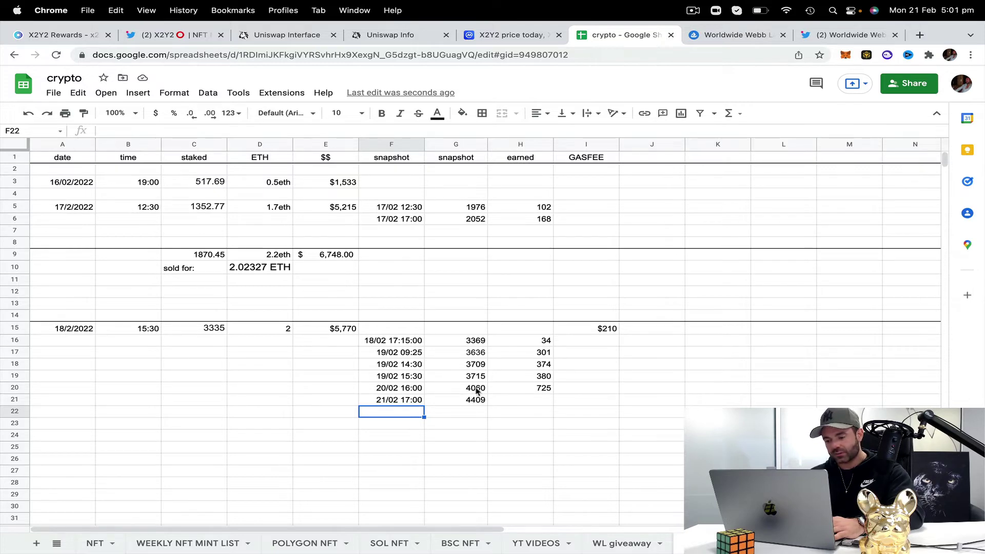
Enter 349 as the earned amount in cell H21 and correct it to 351
{"action": "left_click", "coordinate": [535, 401]}
{"action": "type", "text": "34"}
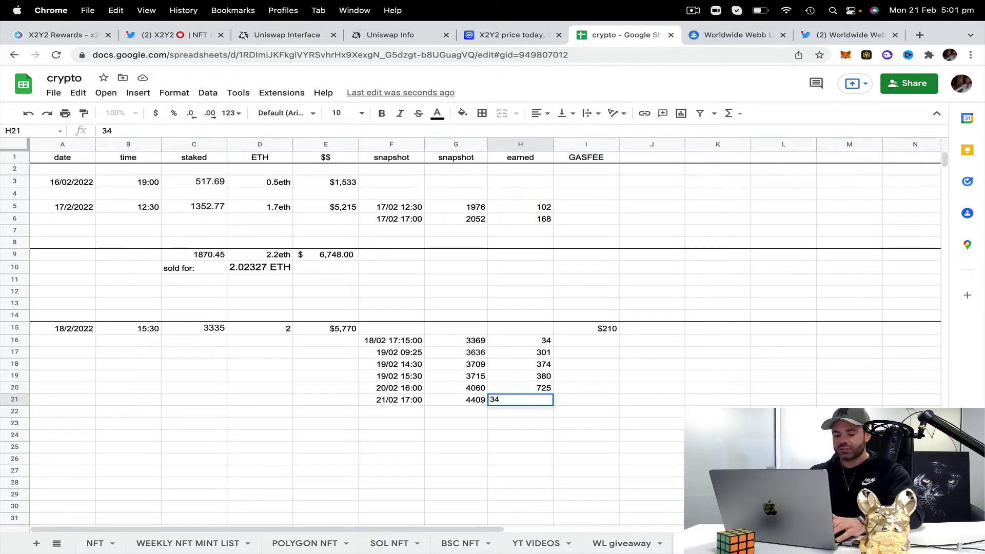
{"action": "type", "text": "9"}
{"action": "left_click", "coordinate": [548, 422]}
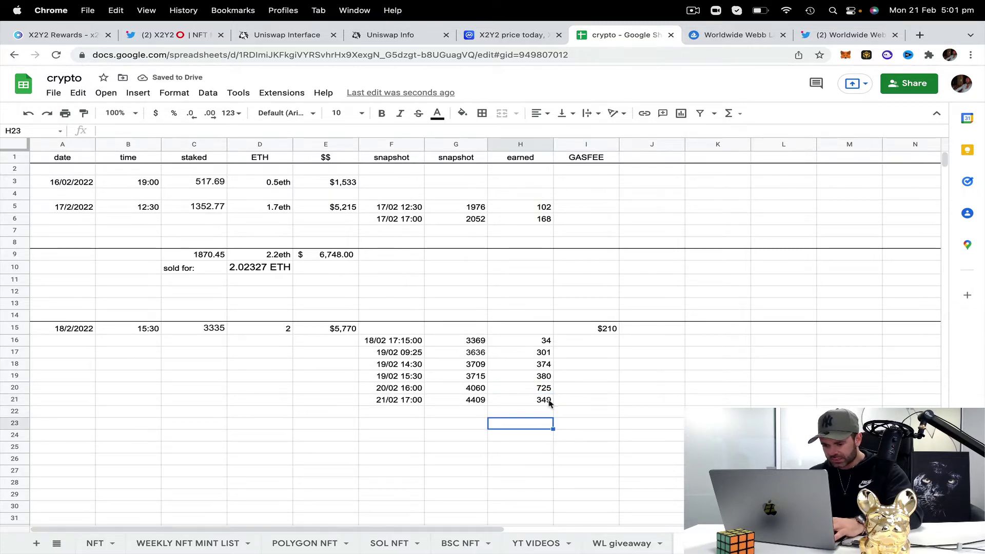
{"action": "left_click", "coordinate": [549, 403]}
{"action": "type", "text": "351"}
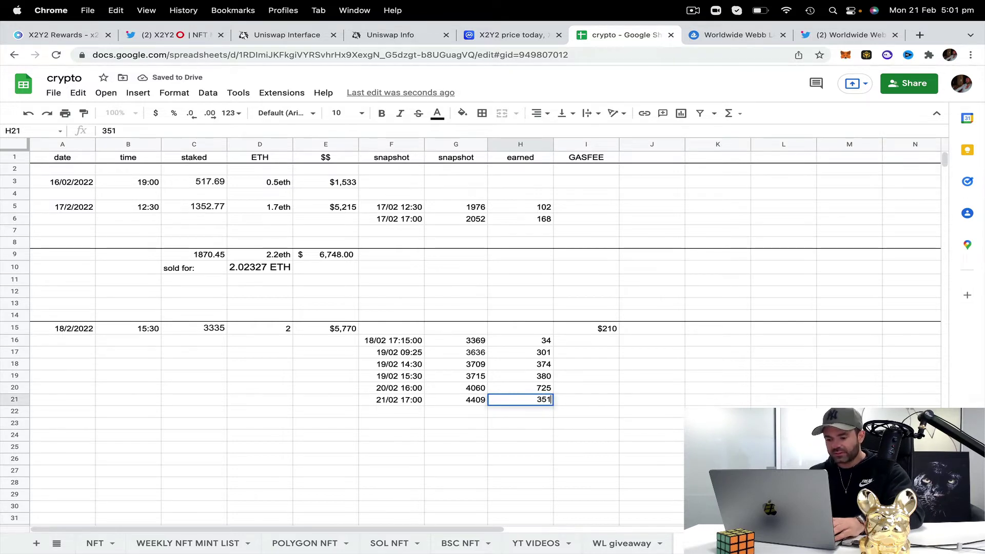
{"action": "left_click", "coordinate": [549, 429]}
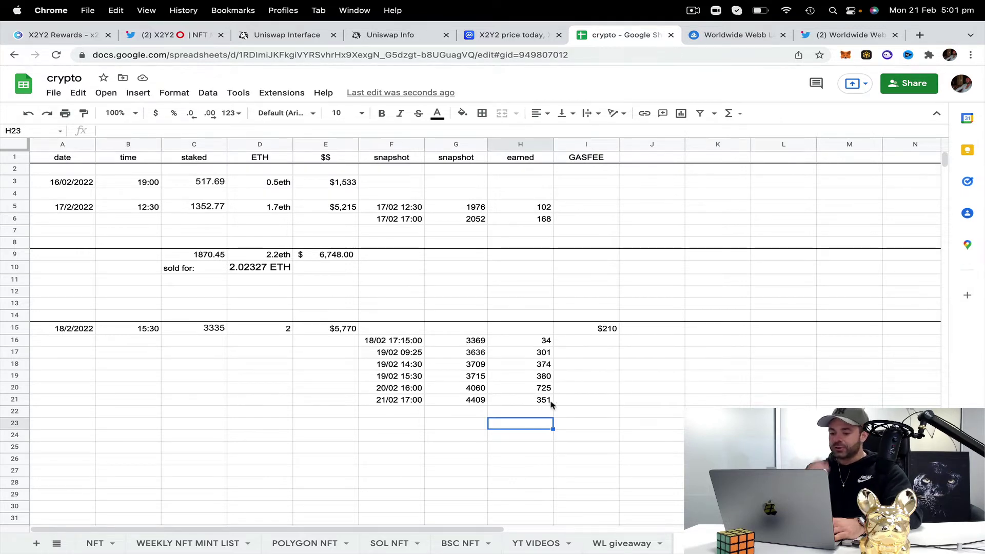
Move the GASFEE column from column I to column J and enter 351 in cell I21
{"action": "left_click_drag", "start_coordinate": [588, 142], "coordinate": [650, 145]}
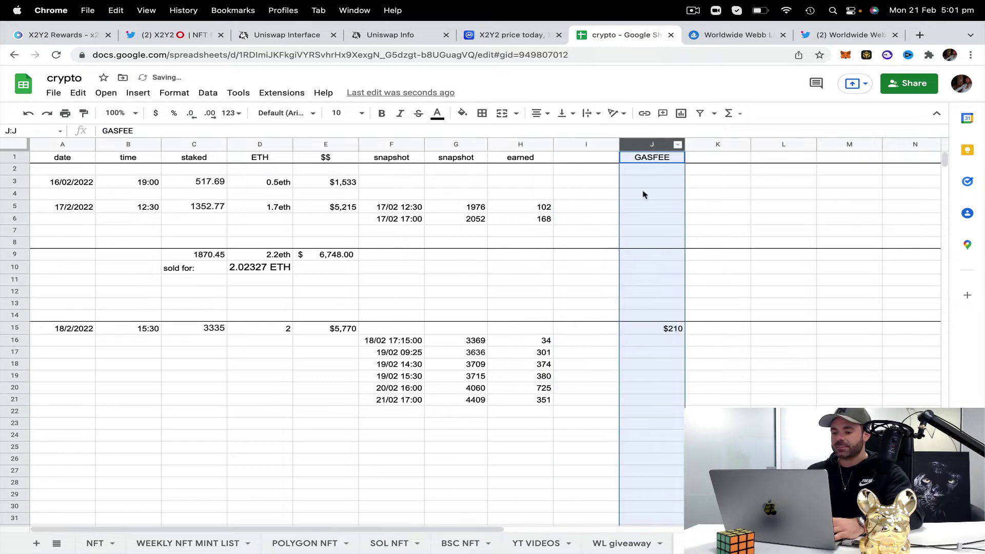
{"action": "left_click", "coordinate": [597, 405]}
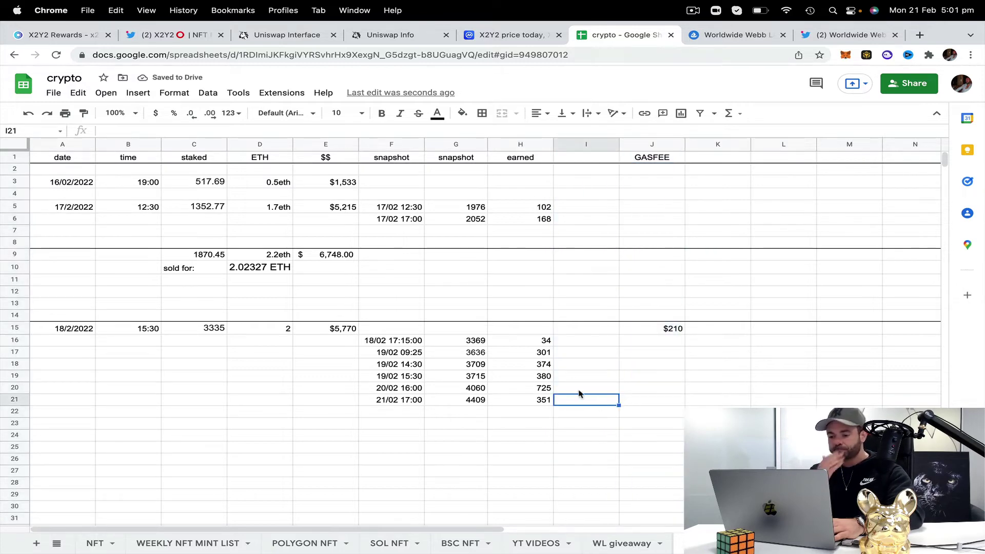
{"action": "type", "text": "35"}
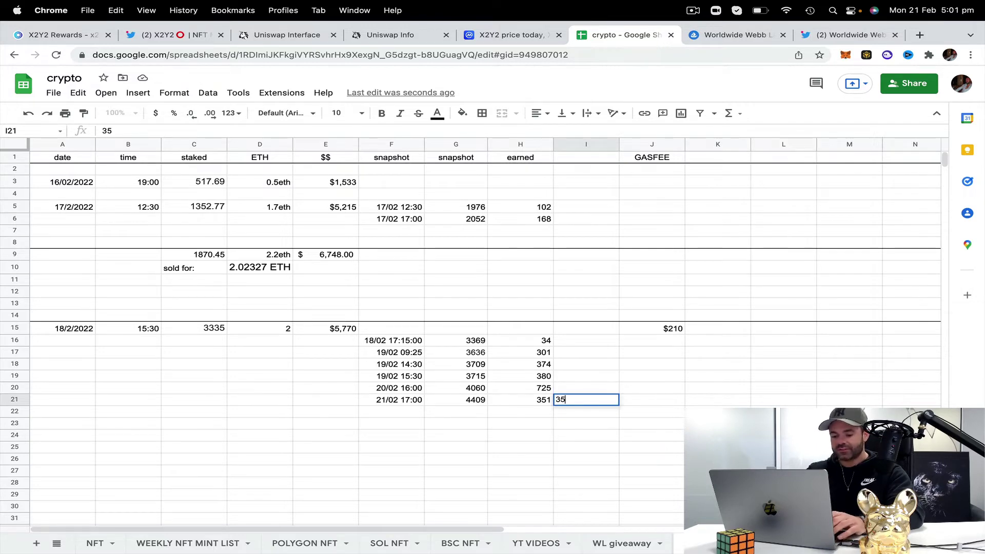
{"action": "type", "text": "1"}
Replace the earned amount in H21 with the formula =H20+I21
{"action": "left_click", "coordinate": [543, 404]}
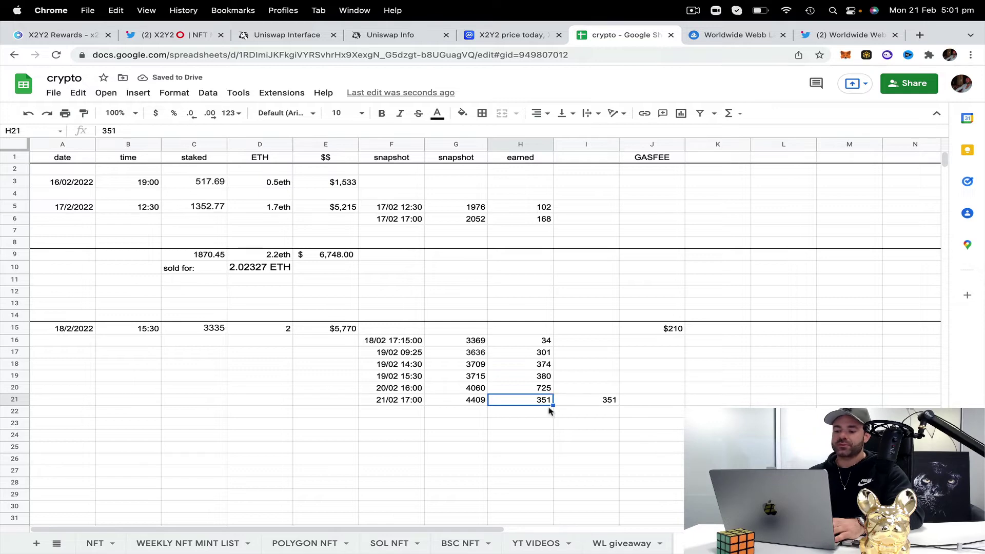
{"action": "type", "text": "="}
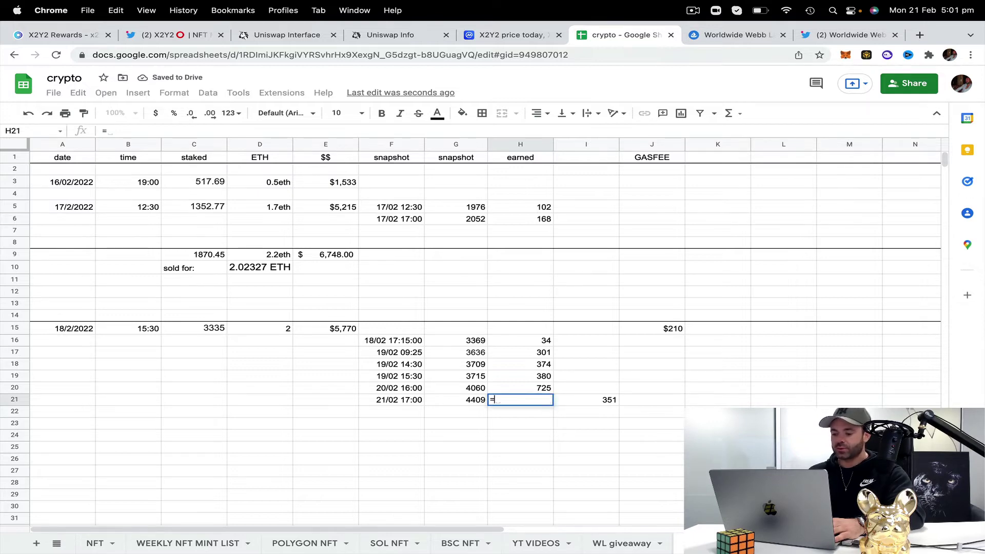
{"action": "left_click", "coordinate": [547, 388]}
{"action": "type", "text": "+"}
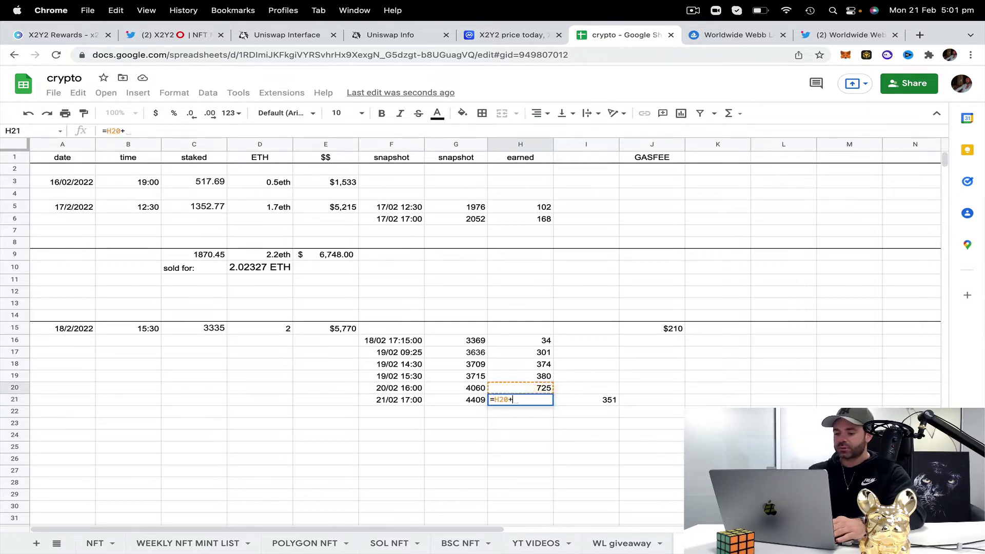
{"action": "left_click", "coordinate": [583, 400]}
{"action": "key", "text": "Return"}
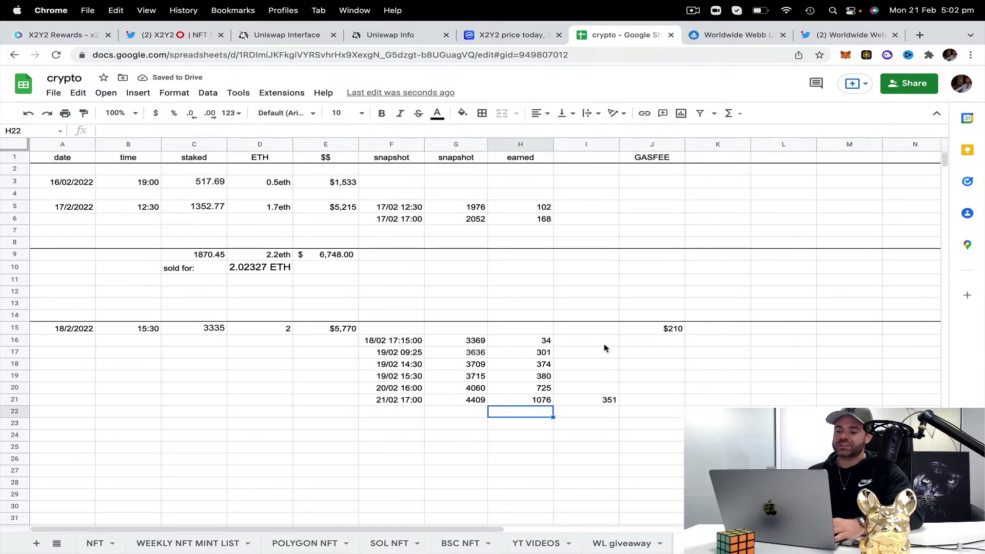
Add the heading "Daily earning" in I1 and change the H1 heading to "Earned total"
{"action": "left_click", "coordinate": [588, 158]}
{"action": "type", "text": "Daily ea"}
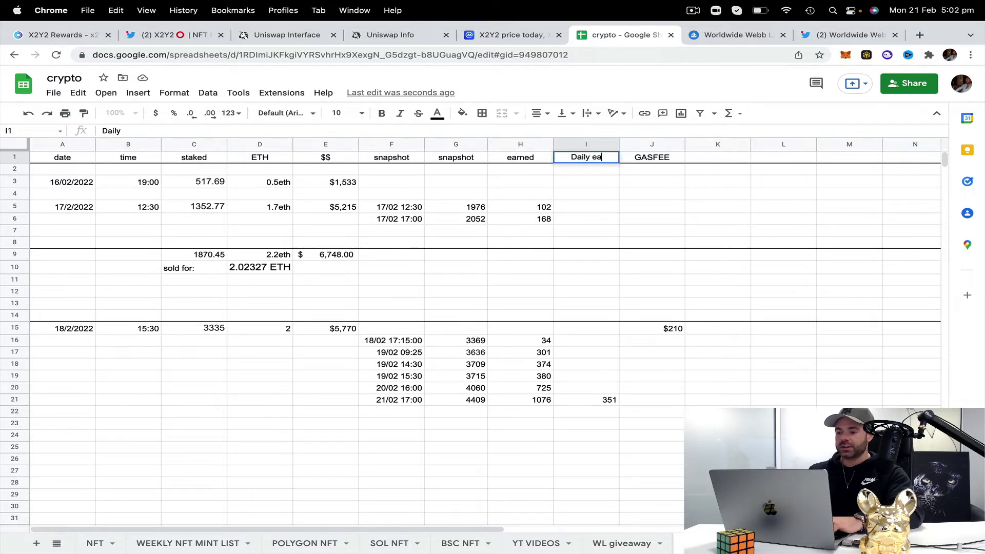
{"action": "type", "text": "rning"}
{"action": "left_click", "coordinate": [538, 155]}
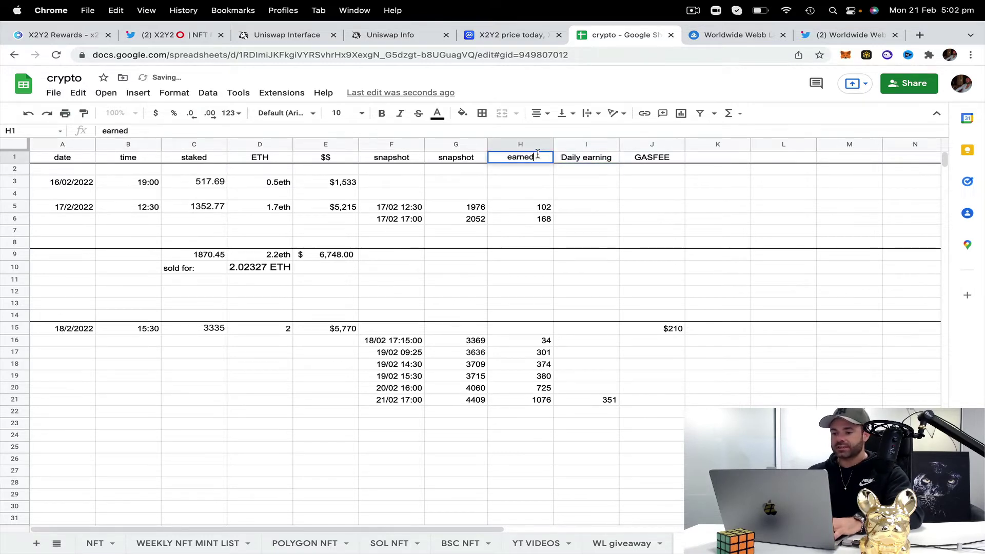
{"action": "type", "text": "Ea"}
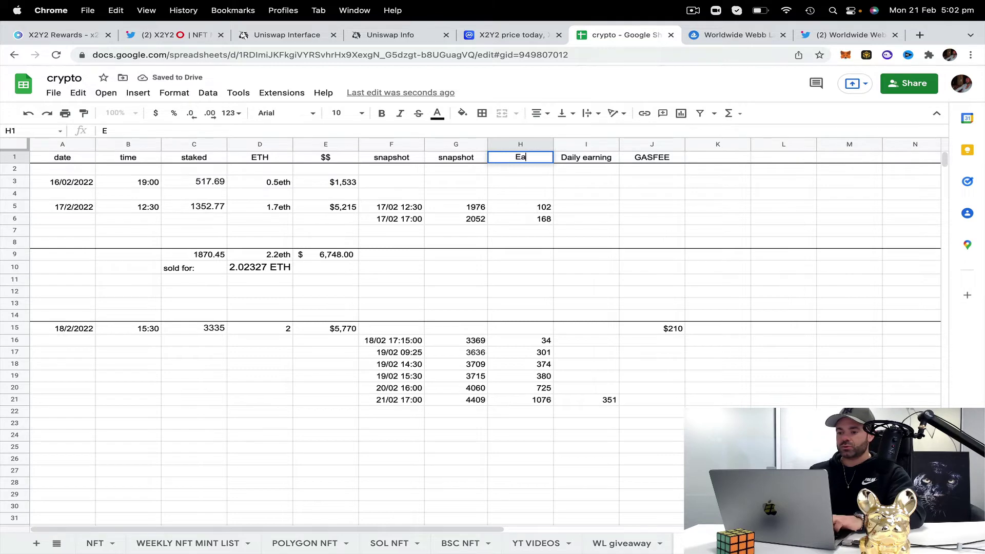
{"action": "type", "text": "rned total"}
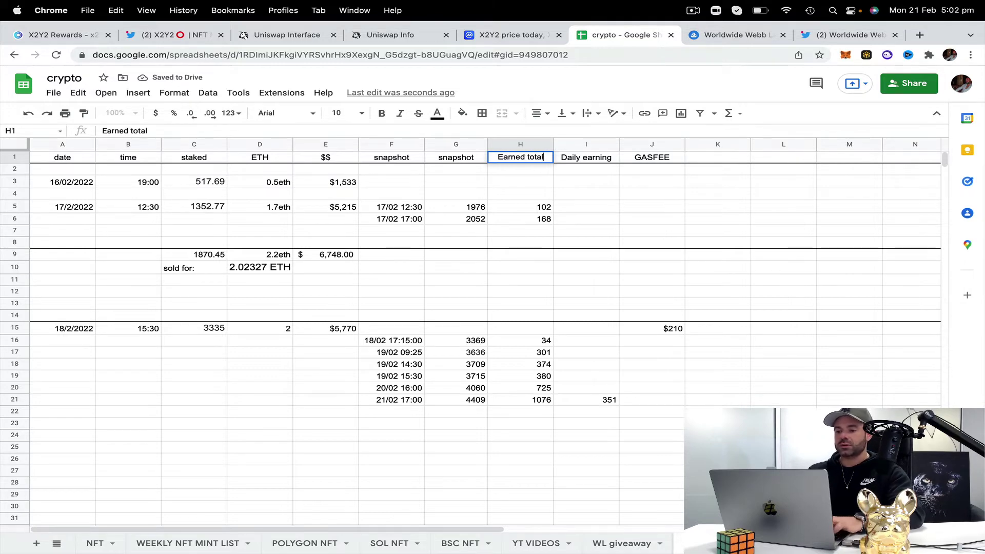
{"action": "key", "text": "Return"}
Capitalize the headings in G1 and F1 so that both read "Snapshot"
{"action": "double_click", "coordinate": [445, 158]}
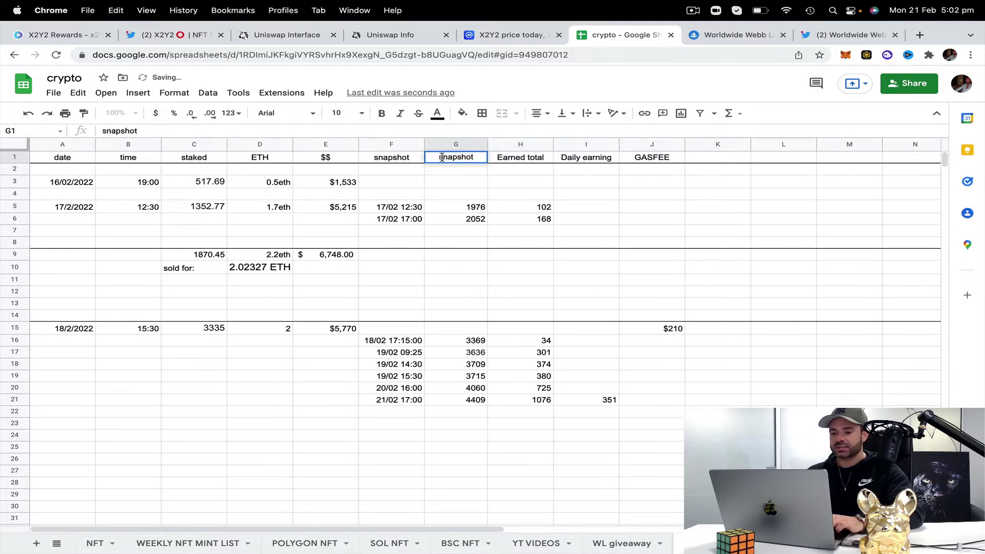
{"action": "key", "text": "BackSpace"}
{"action": "type", "text": "S"}
{"action": "double_click", "coordinate": [376, 160]}
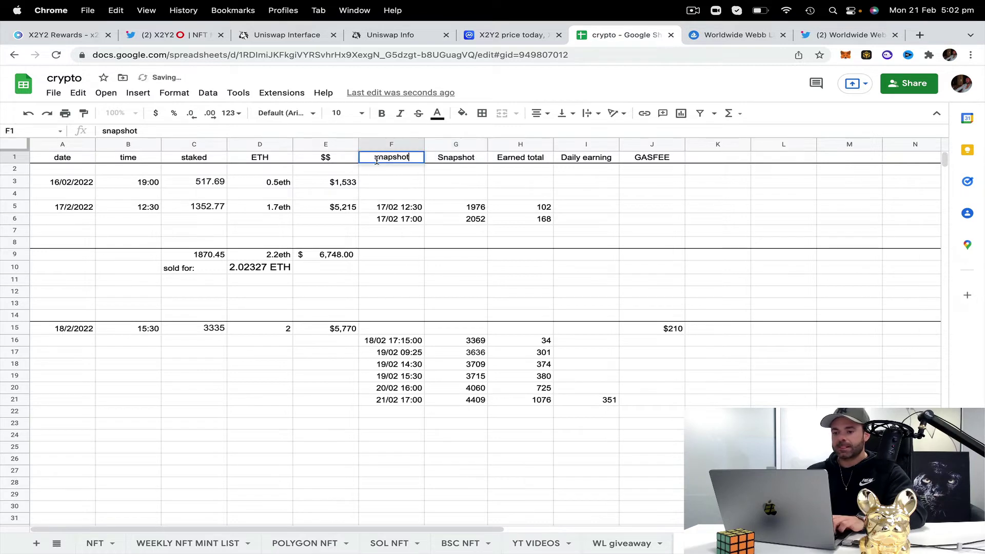
{"action": "key", "text": "BackSpace"}
{"action": "type", "text": "S"}
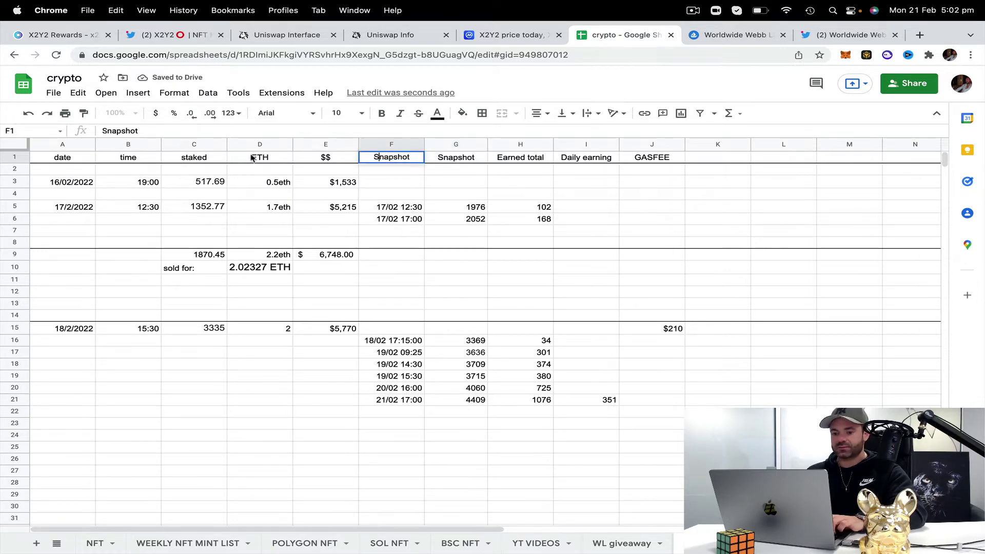
Capitalize the headings in C1 and B1 to read "Staked" and "Time"
{"action": "double_click", "coordinate": [190, 160]}
{"action": "key", "text": "BackSpace"}
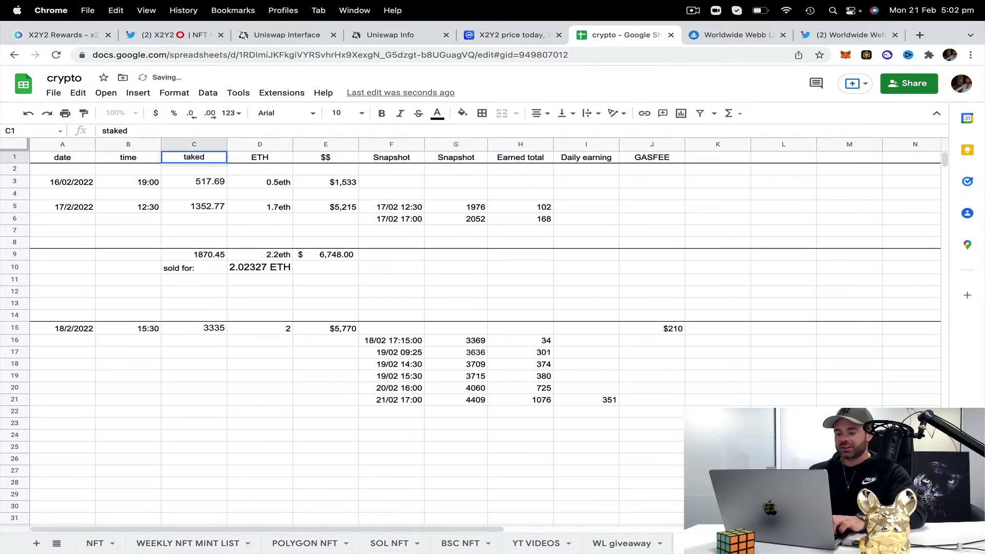
{"action": "type", "text": "S"}
{"action": "left_click", "coordinate": [117, 160]}
{"action": "double_click", "coordinate": [123, 160]}
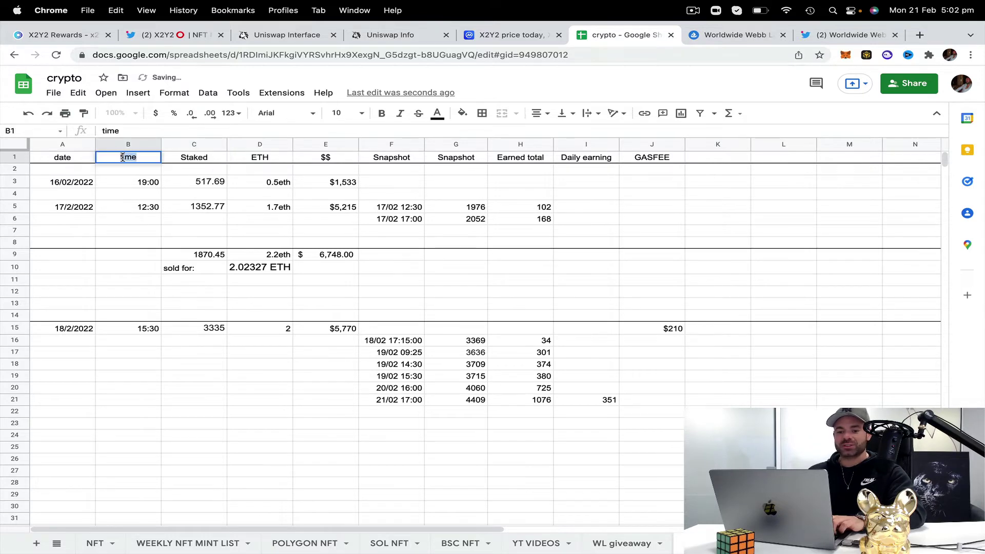
{"action": "type", "text": "Time"}
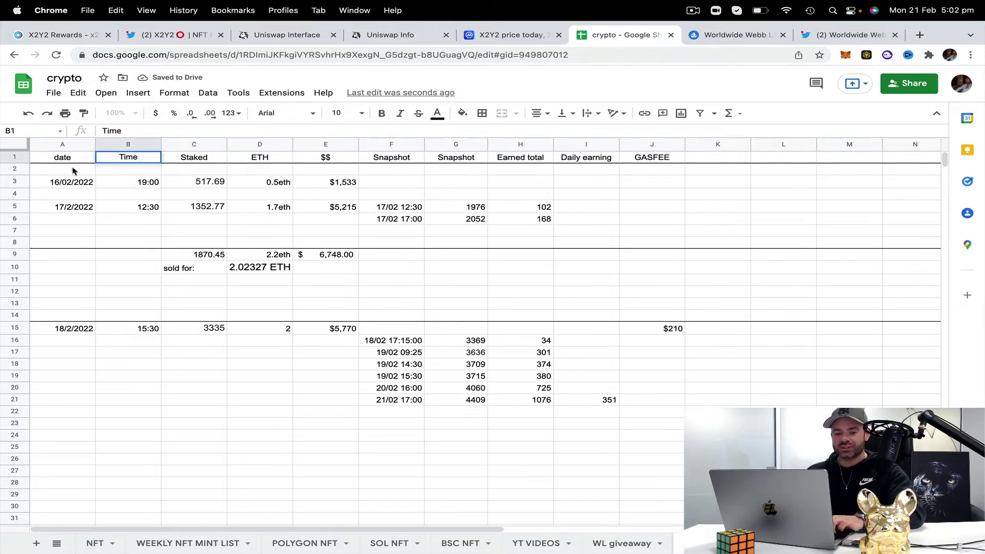
Retype the heading in A1 as "Date"
{"action": "double_click", "coordinate": [61, 163]}
{"action": "type", "text": "DS"}
{"action": "key", "text": "BackSpace"}
{"action": "key", "text": "BackSpace"}
{"action": "key", "text": "BackSpace"}
{"action": "key", "text": "BackSpace"}
{"action": "key", "text": "BackSpace"}
{"action": "key", "text": "BackSpace"}
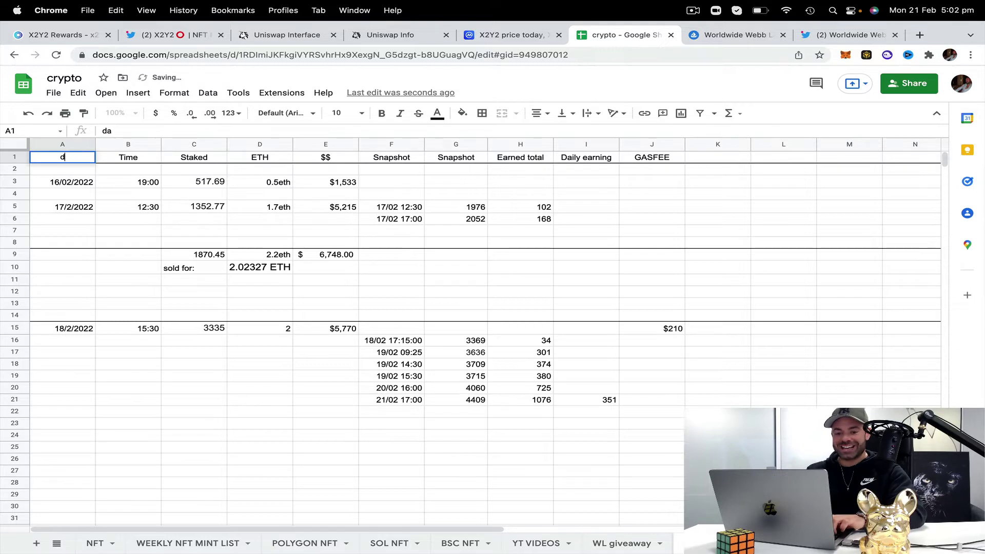
{"action": "type", "text": "Date"}
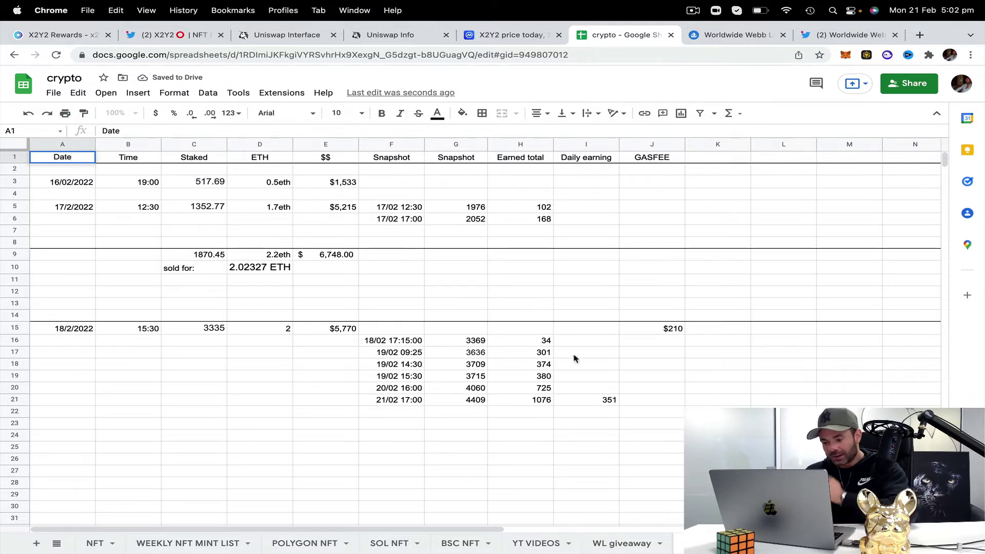
Calculate the daily earning for 20/02 in cell I20 with the formula =H20-H19
{"action": "left_click", "coordinate": [615, 391]}
{"action": "left_click", "coordinate": [612, 401]}
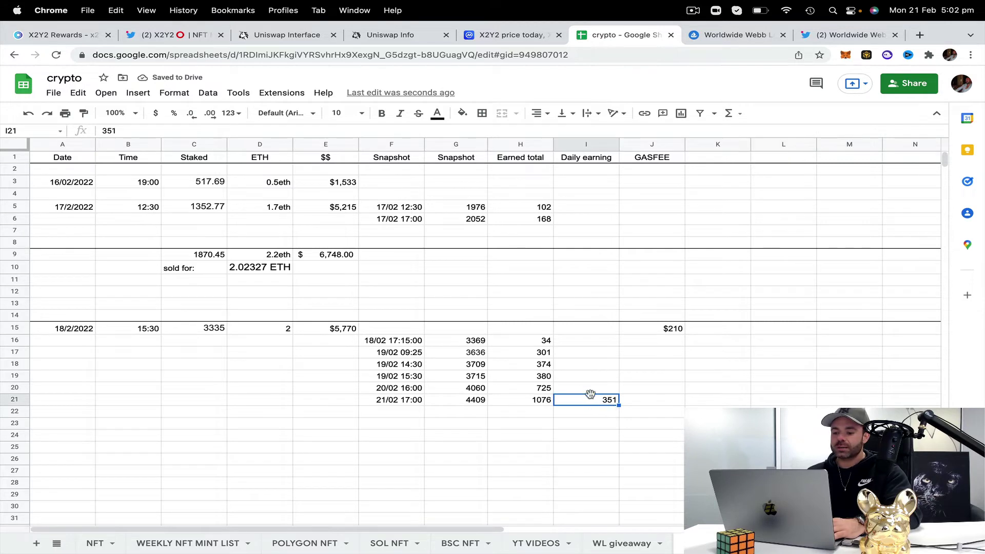
{"action": "left_click", "coordinate": [605, 392]}
{"action": "type", "text": "="}
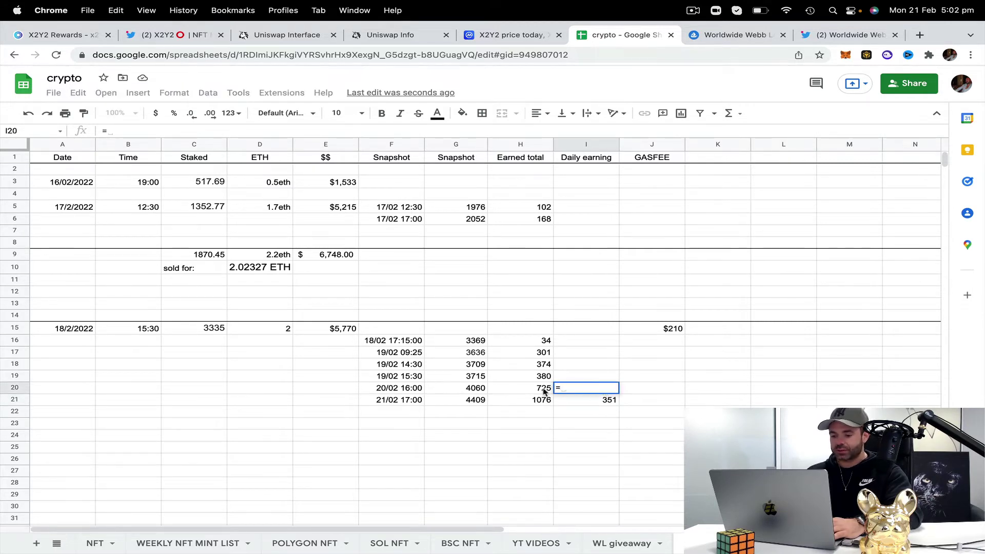
{"action": "left_click", "coordinate": [539, 388]}
{"action": "type", "text": "-"}
{"action": "left_click", "coordinate": [534, 376]}
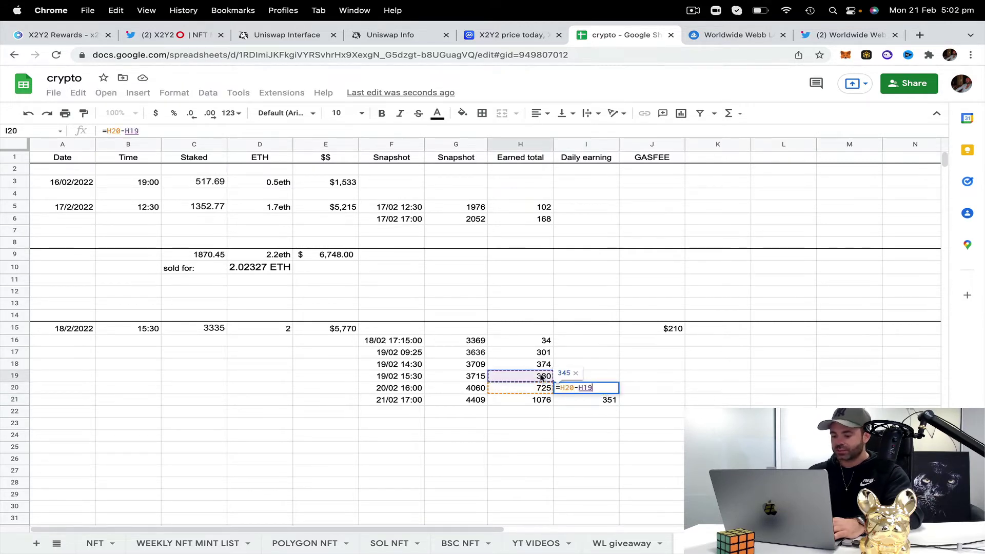
{"action": "key", "text": "Return"}
Fill cell I19 with the suggested formula =H19-H18
{"action": "left_click", "coordinate": [613, 380]}
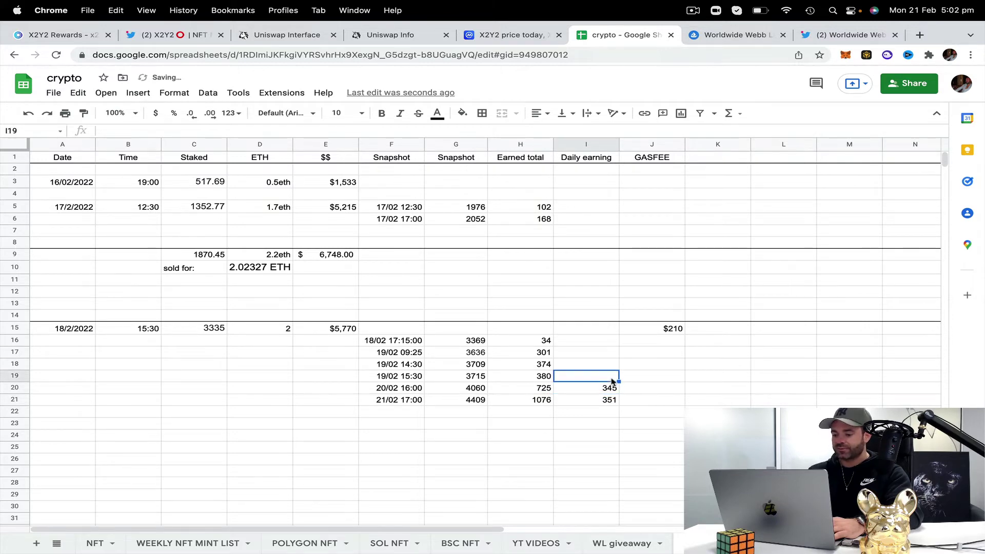
{"action": "type", "text": "="}
{"action": "key", "text": "Tab"}
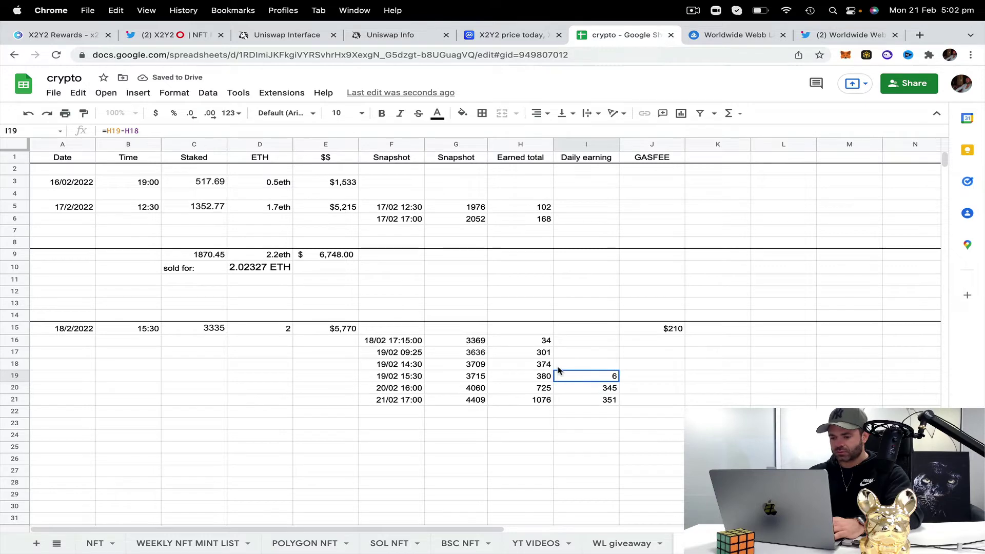
Replace the daily earning formula in cell I19 with =H19-H16
{"action": "type", "text": "-="}
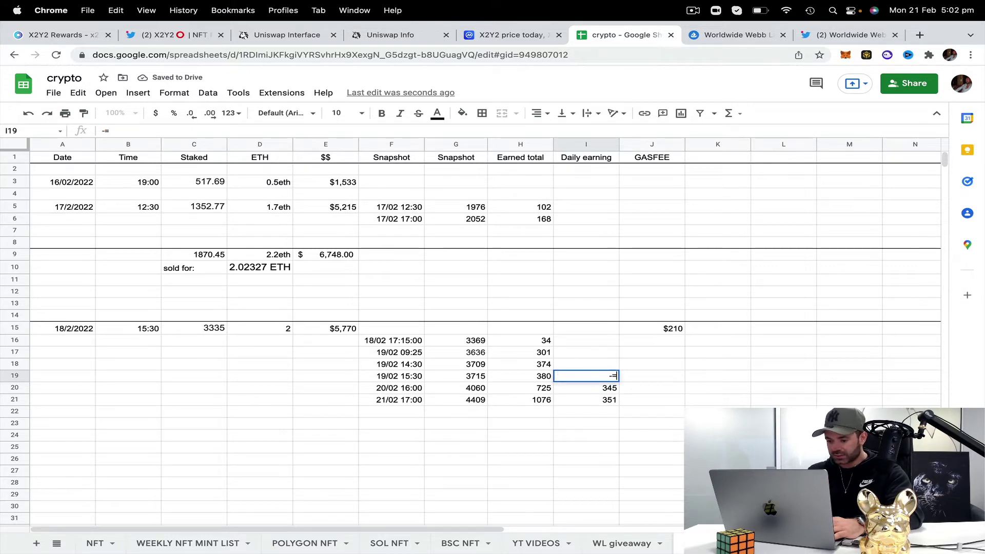
{"action": "key", "text": "BackSpace"}
{"action": "key", "text": "BackSpace"}
{"action": "type", "text": "="}
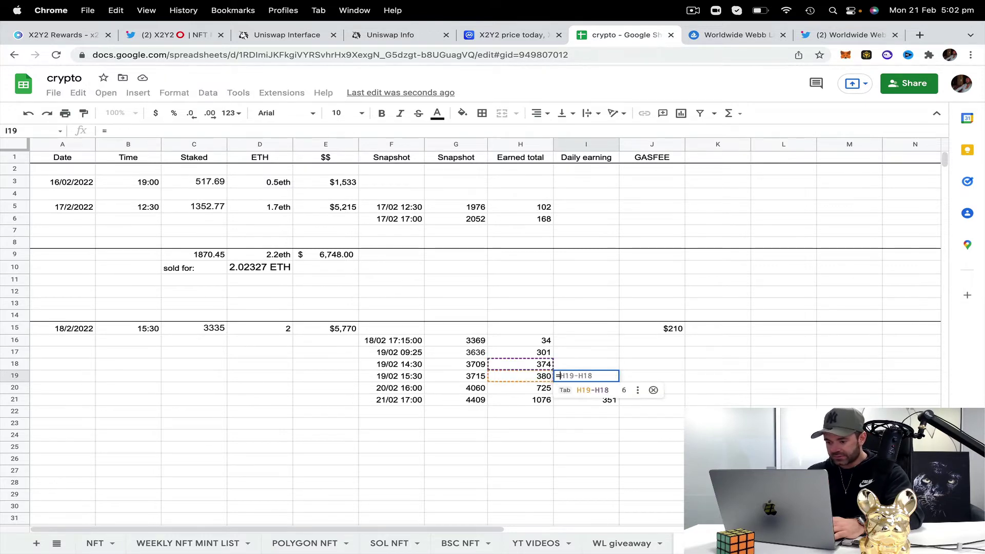
{"action": "left_click", "coordinate": [542, 376]}
{"action": "type", "text": "-"}
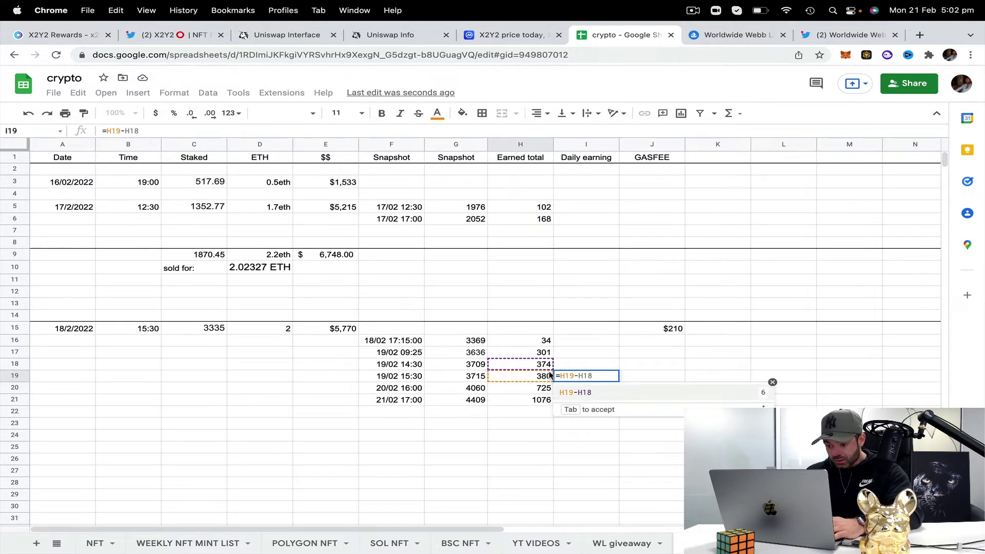
{"action": "left_click", "coordinate": [545, 343]}
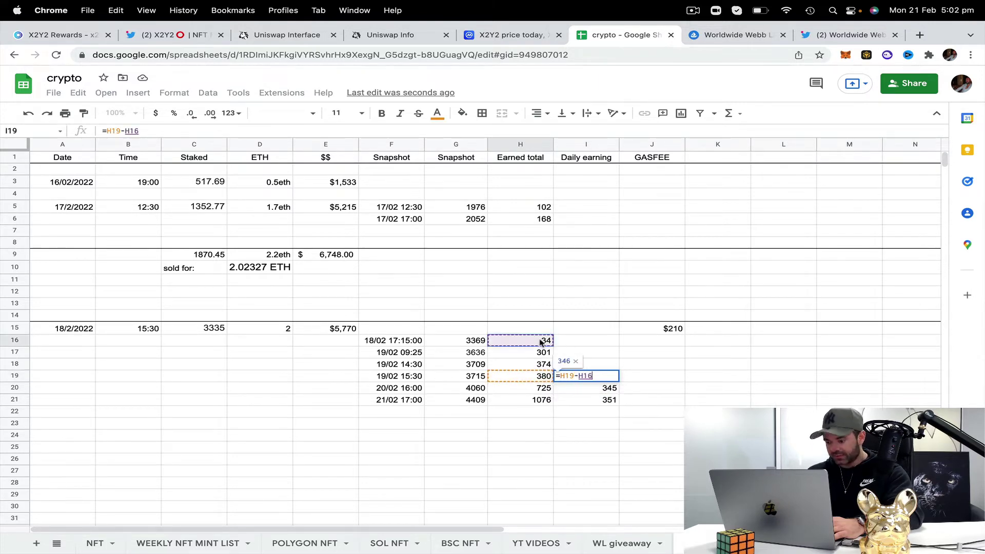
{"action": "key", "text": "Return"}
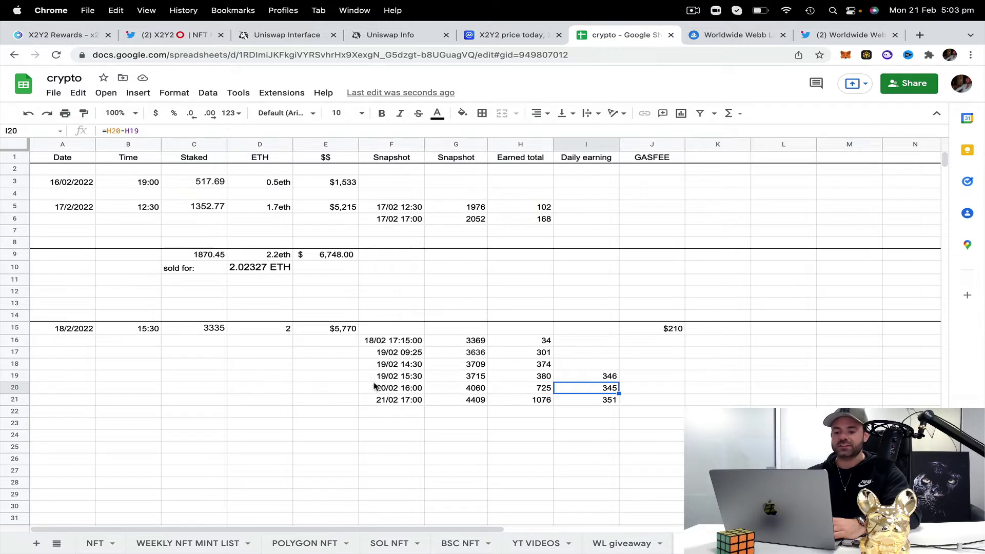
Compare the snapshot times in F16, F19, F20 and F21 with the daily earnings in column I
{"action": "left_click", "coordinate": [632, 377]}
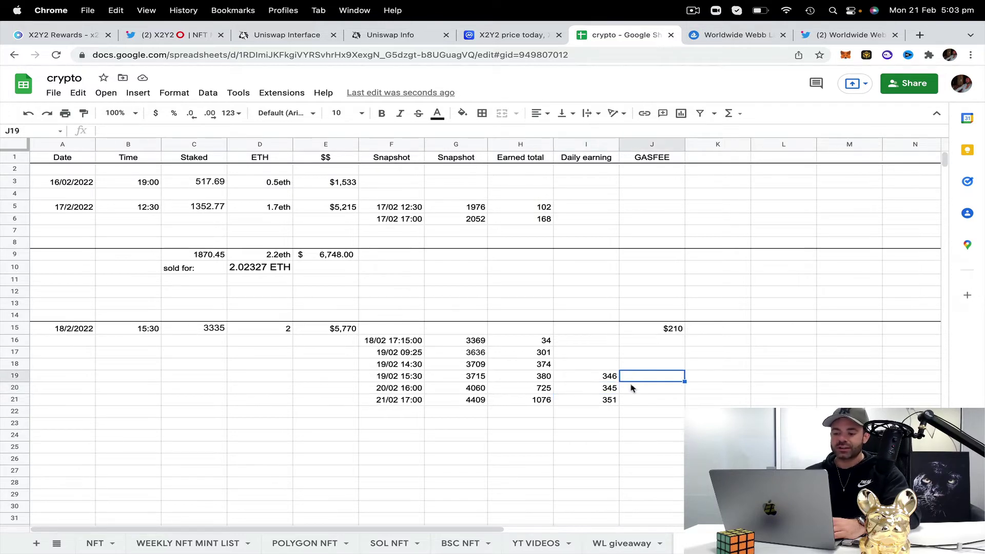
{"action": "left_click", "coordinate": [633, 388]}
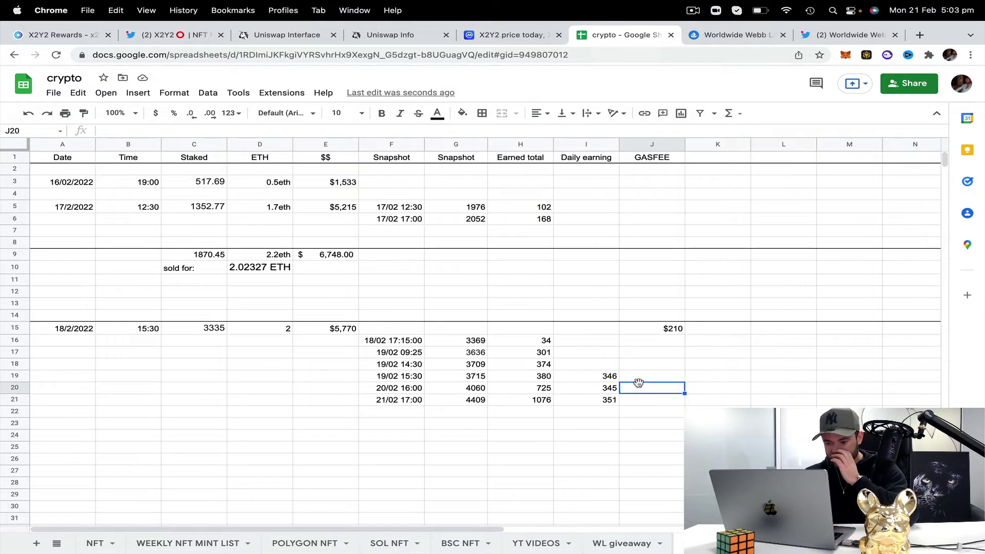
{"action": "left_click", "coordinate": [423, 379]}
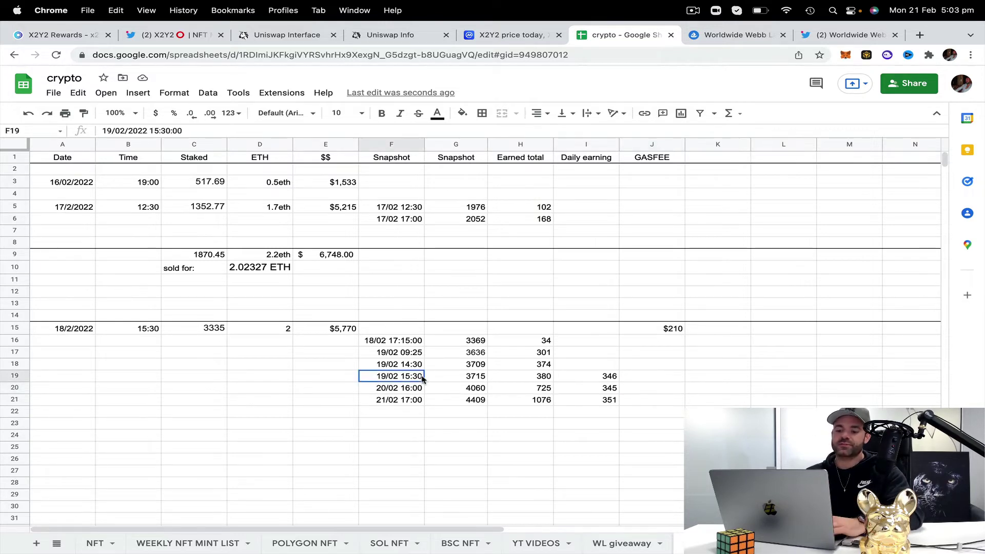
{"action": "left_click", "coordinate": [411, 341]}
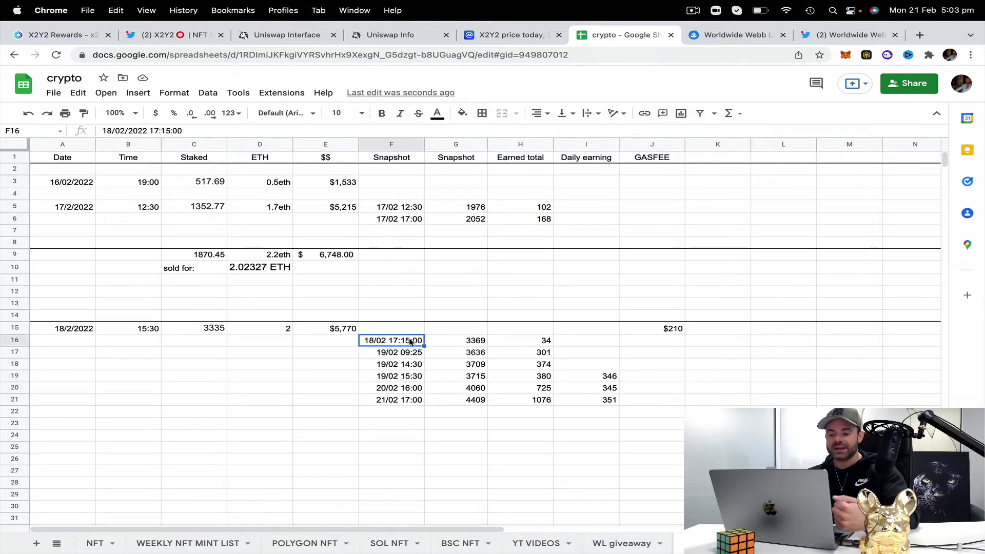
{"action": "left_click", "coordinate": [416, 389]}
{"action": "left_click", "coordinate": [418, 378]}
{"action": "left_click", "coordinate": [416, 401]}
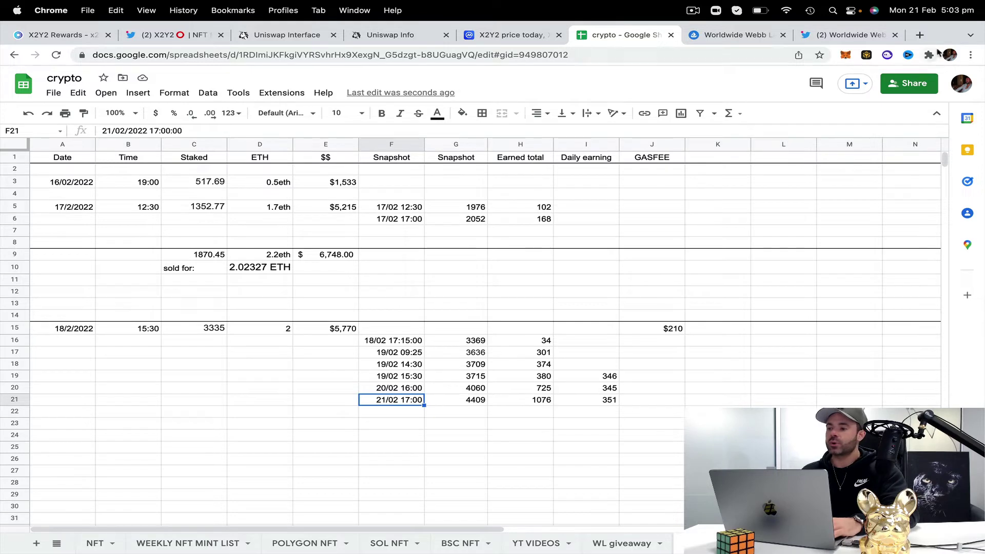
Search the web for "apy calculator" in a new browser tab and open the Omni Calculator APY page
{"action": "left_click", "coordinate": [920, 35]}
{"action": "type", "text": "apy"}
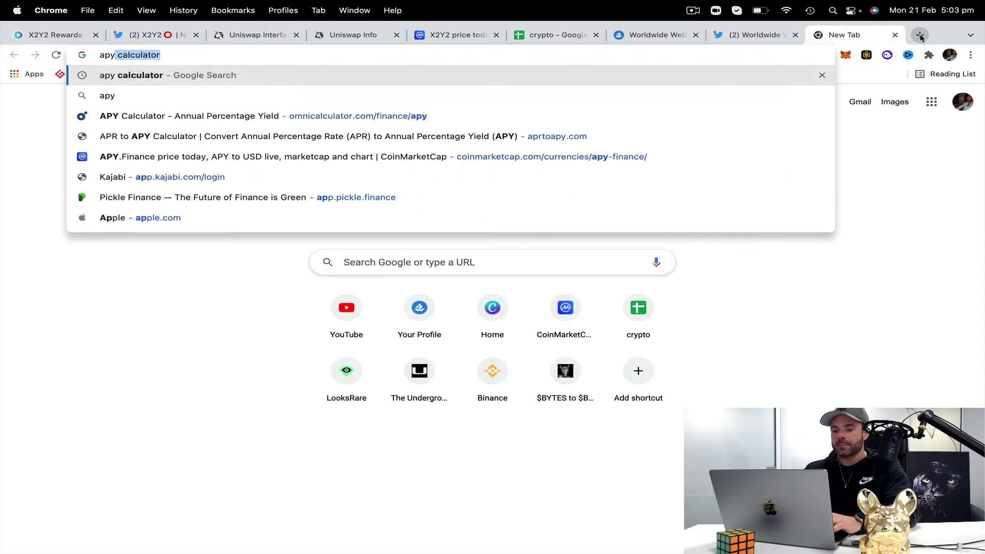
{"action": "key", "text": "Return"}
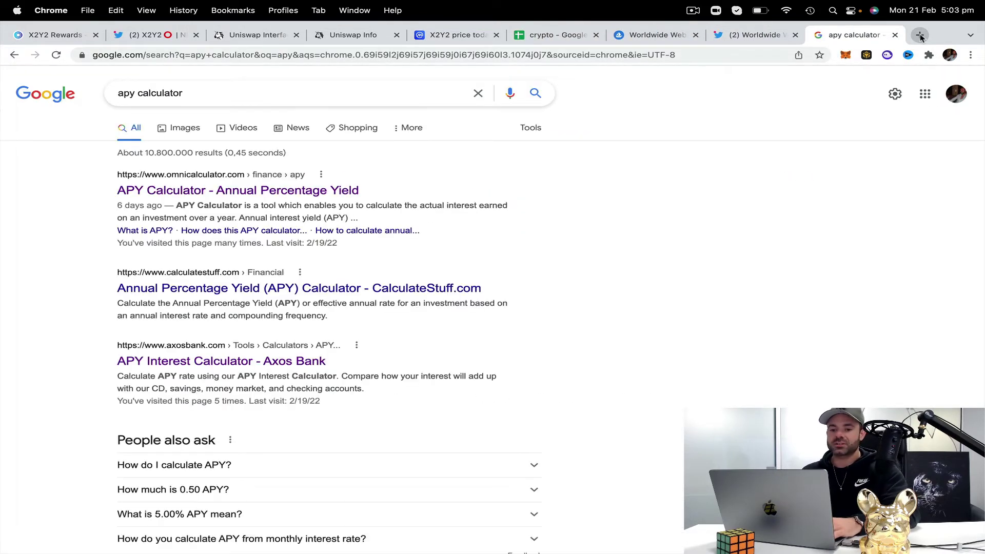
{"action": "left_click", "coordinate": [238, 189]}
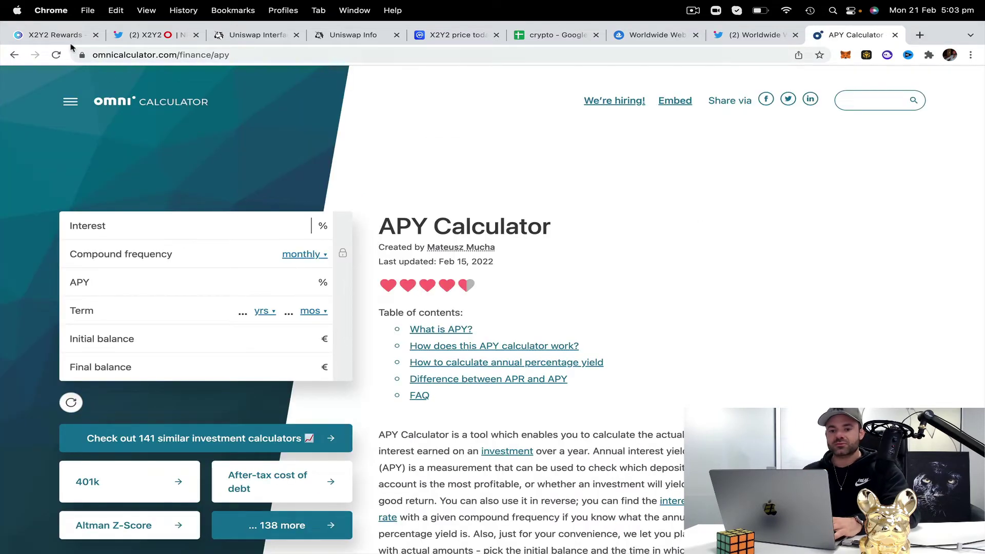
Check the staking APR on the X2Y2 rewards page and enter 2780% as the interest in the APY calculator
{"action": "key", "text": "super+1"}
{"action": "left_click", "coordinate": [851, 10]}
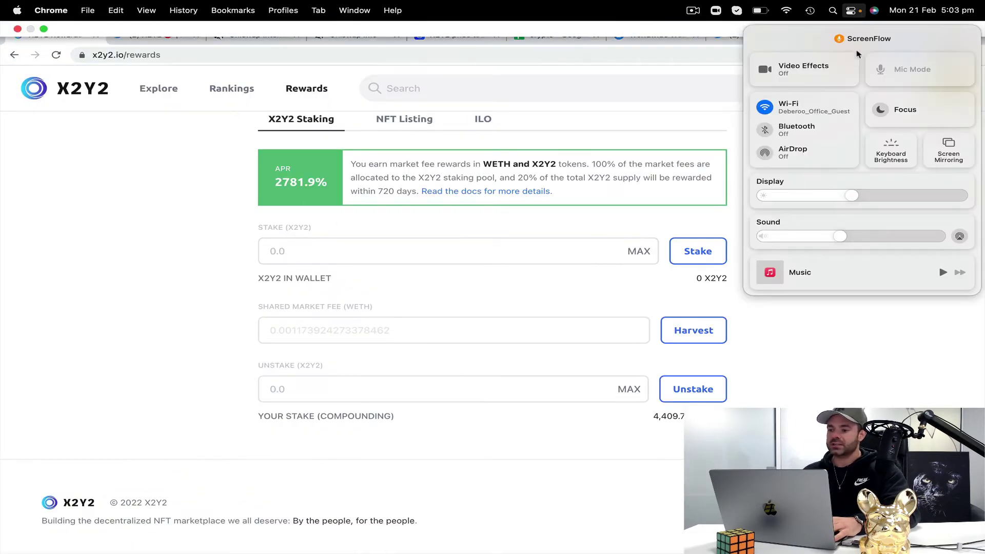
{"action": "key", "text": "Escape"}
{"action": "key", "text": "super+9"}
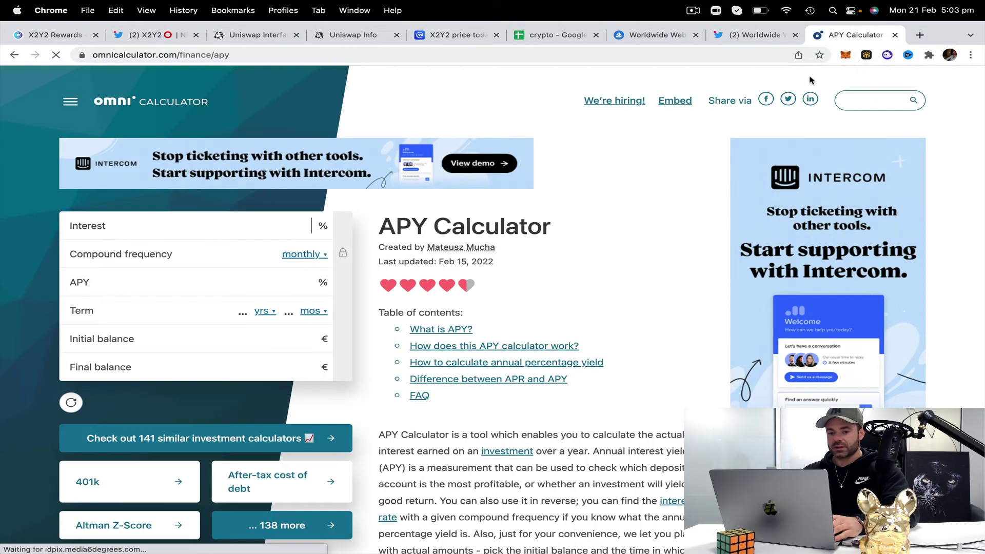
{"action": "type", "text": "2780"}
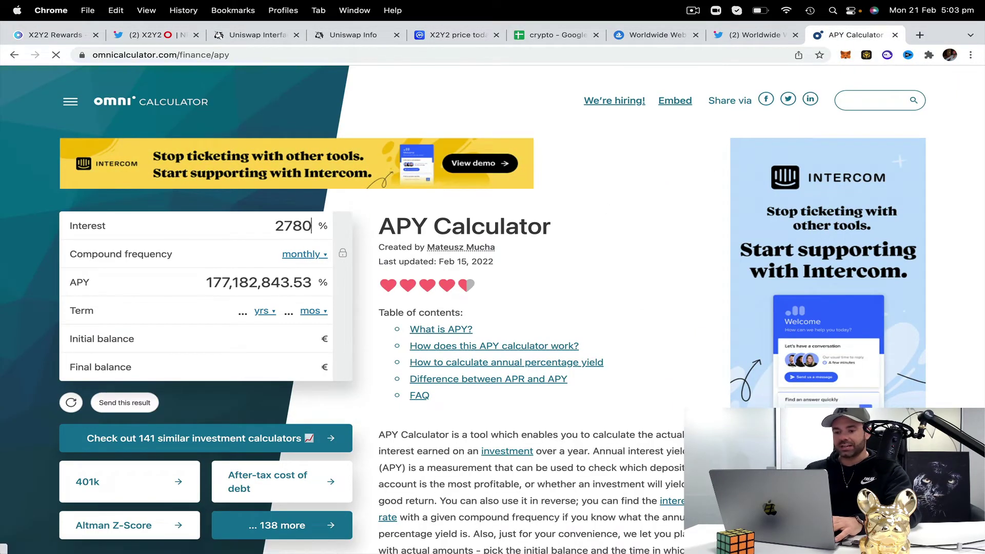
Set the APY calculator's compound frequency to daily and its term unit to days
{"action": "left_click", "coordinate": [319, 249]}
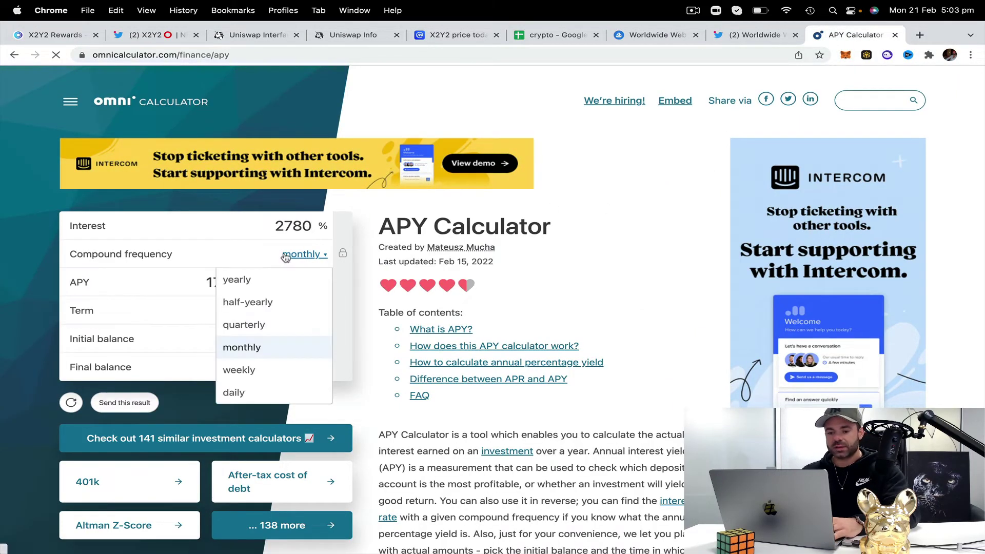
{"action": "left_click", "coordinate": [270, 390]}
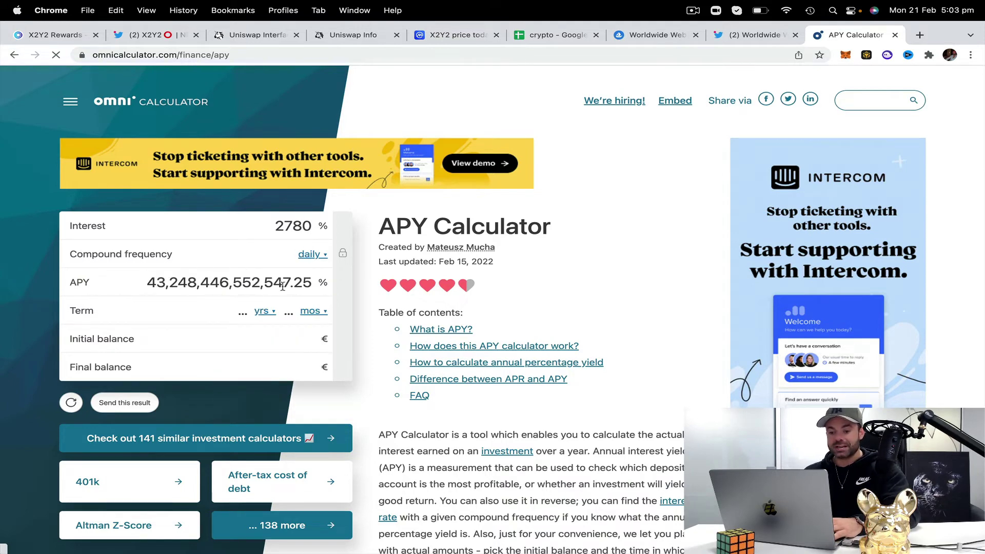
{"action": "left_click", "coordinate": [314, 311]}
{"action": "left_click", "coordinate": [269, 335]}
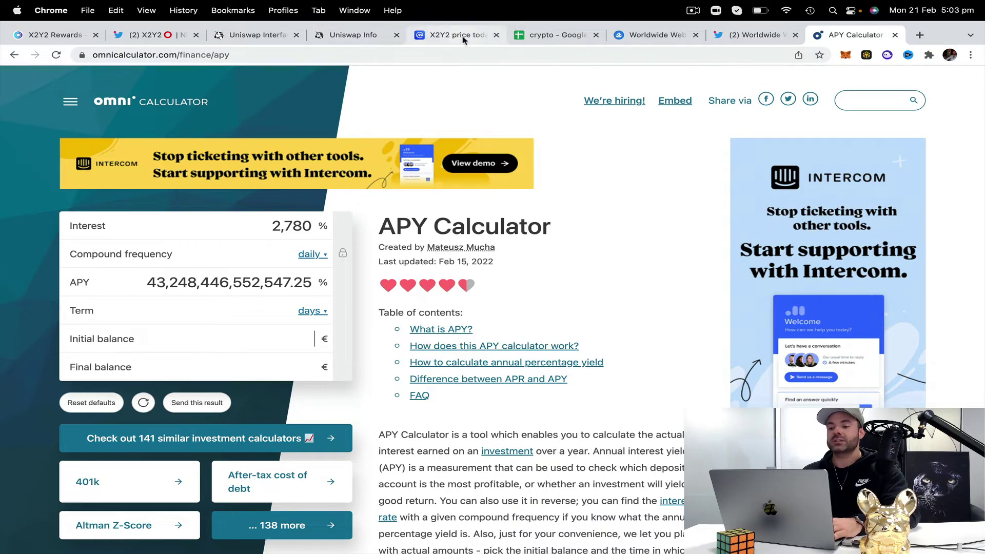
Look up the snapshot in G20 of the crypto spreadsheet and calculate its growth with an initial balance of 4060 and a 1-day term
{"action": "left_click", "coordinate": [550, 35]}
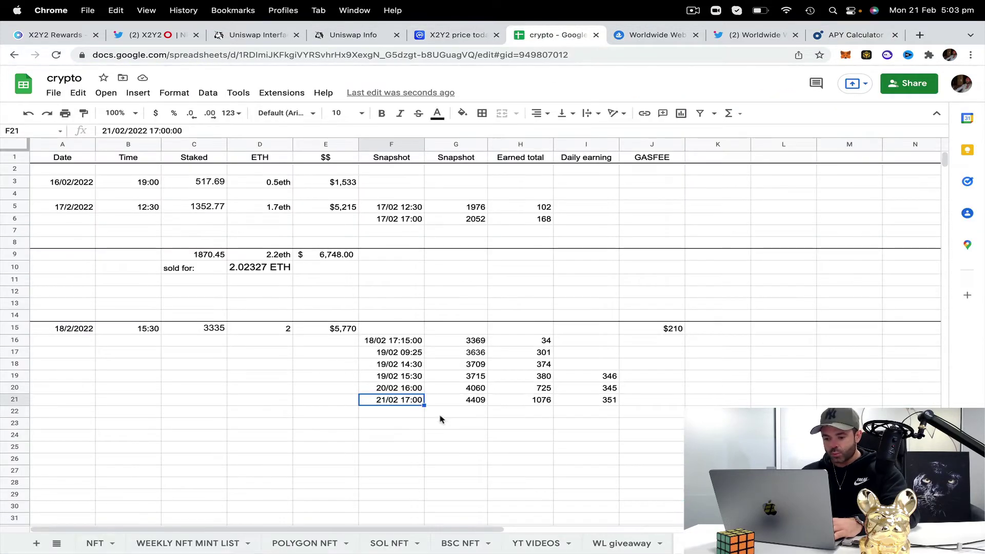
{"action": "left_click", "coordinate": [475, 389]}
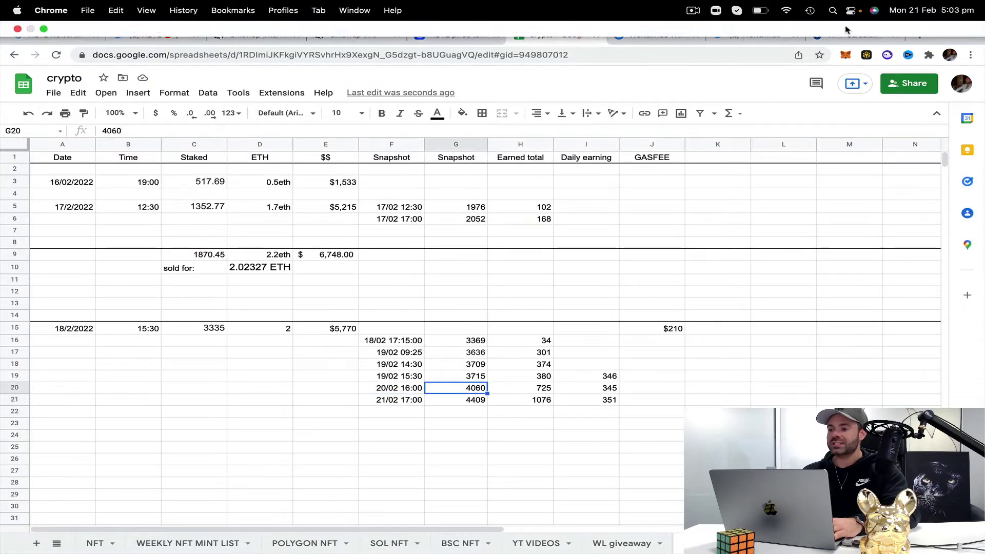
{"action": "left_click", "coordinate": [853, 35]}
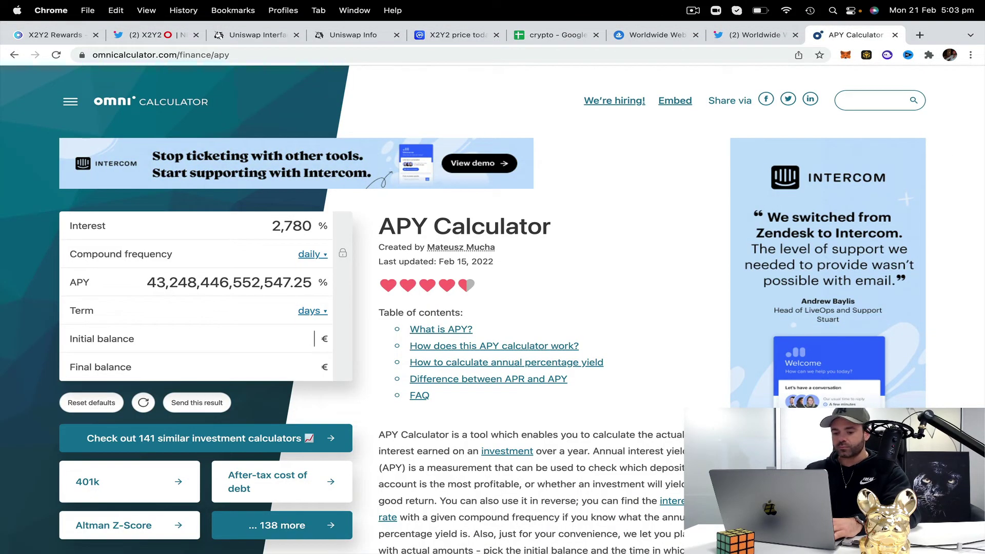
{"action": "type", "text": "4060"}
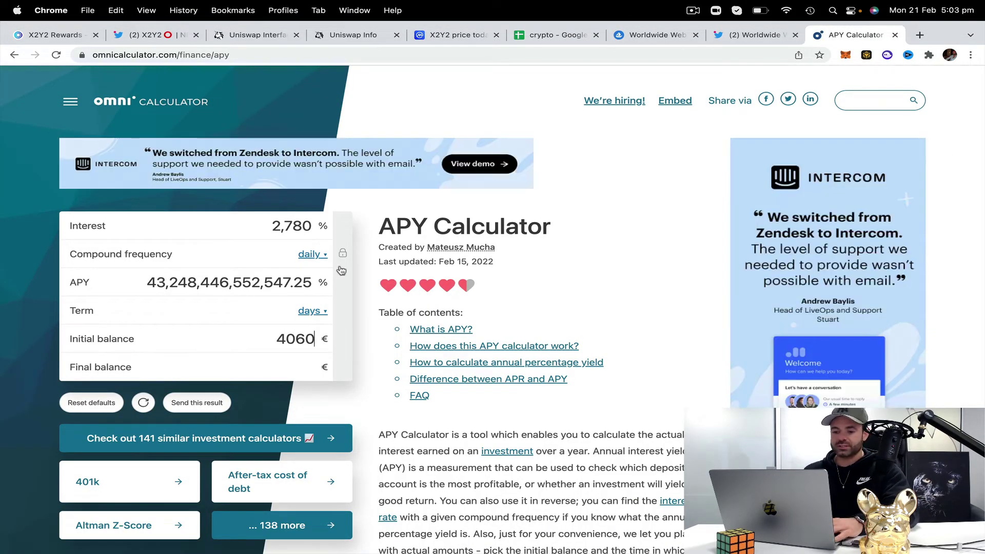
{"action": "left_click", "coordinate": [292, 309]}
{"action": "type", "text": "1"}
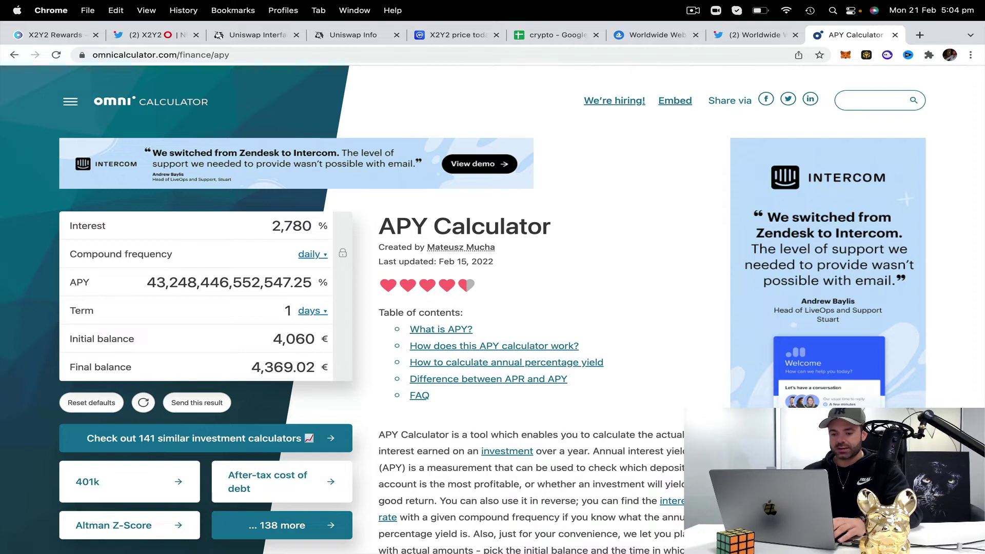
Check the spreadsheet's snapshots, and set the APY calculator's initial balance to 3715 and its term to 2 days
{"action": "left_click", "coordinate": [563, 38]}
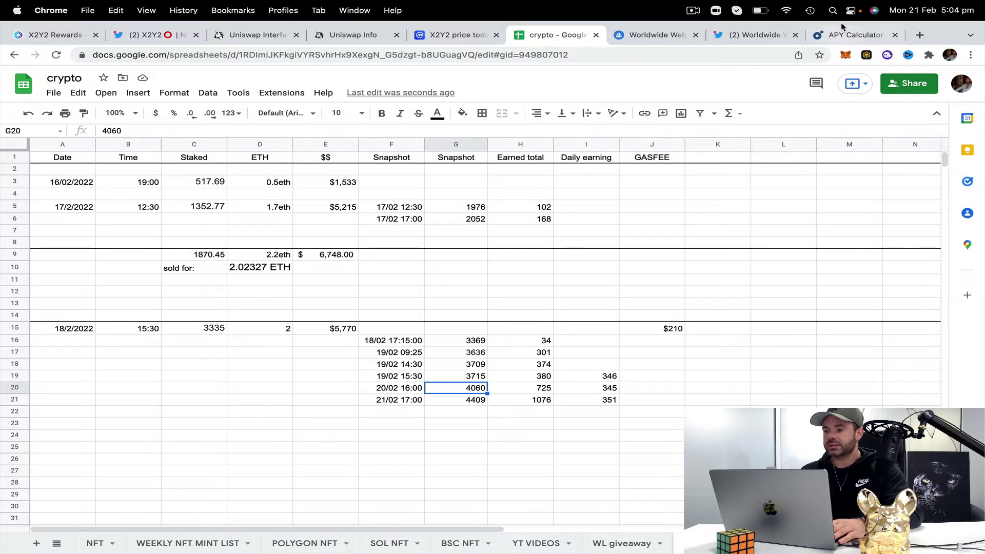
{"action": "left_click", "coordinate": [850, 37]}
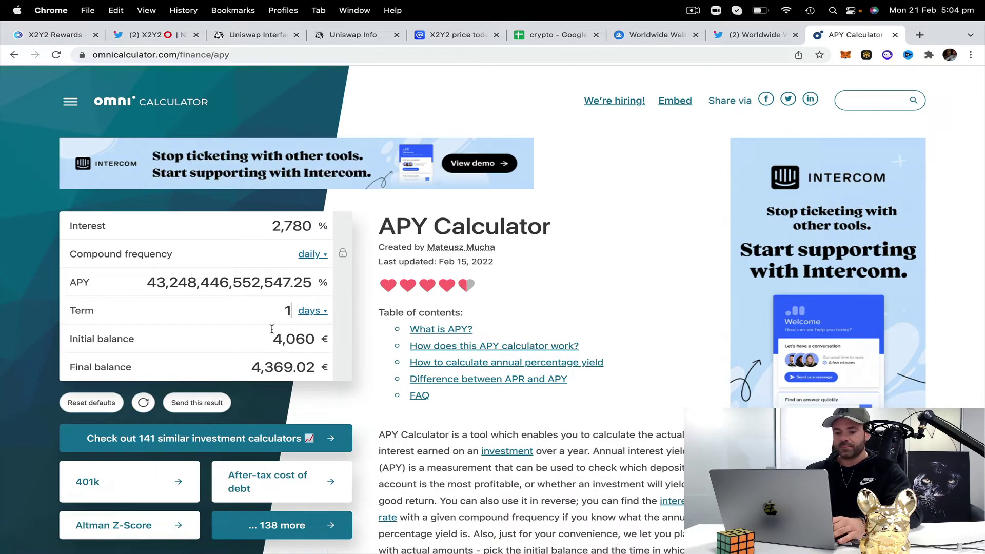
{"action": "left_click", "coordinate": [297, 345]}
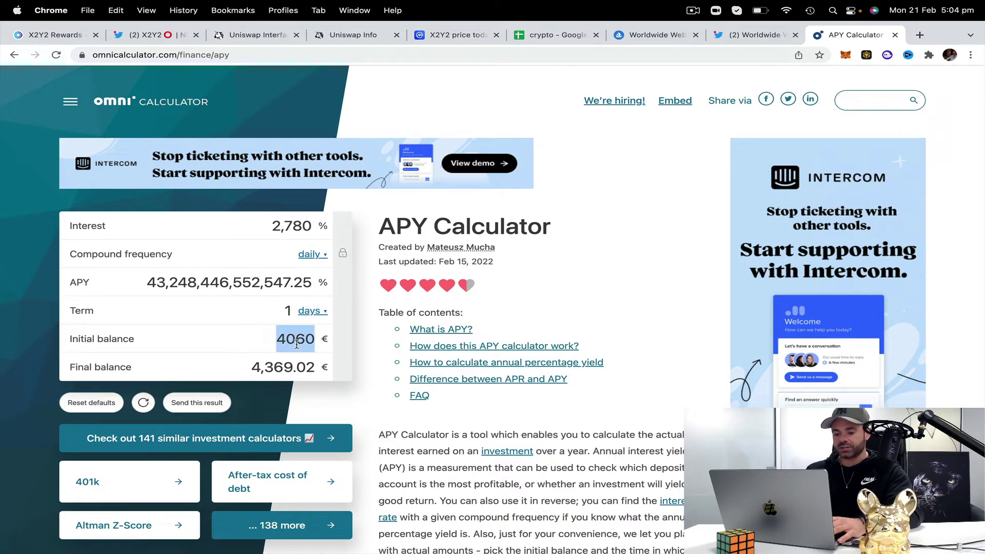
{"action": "type", "text": "3714"}
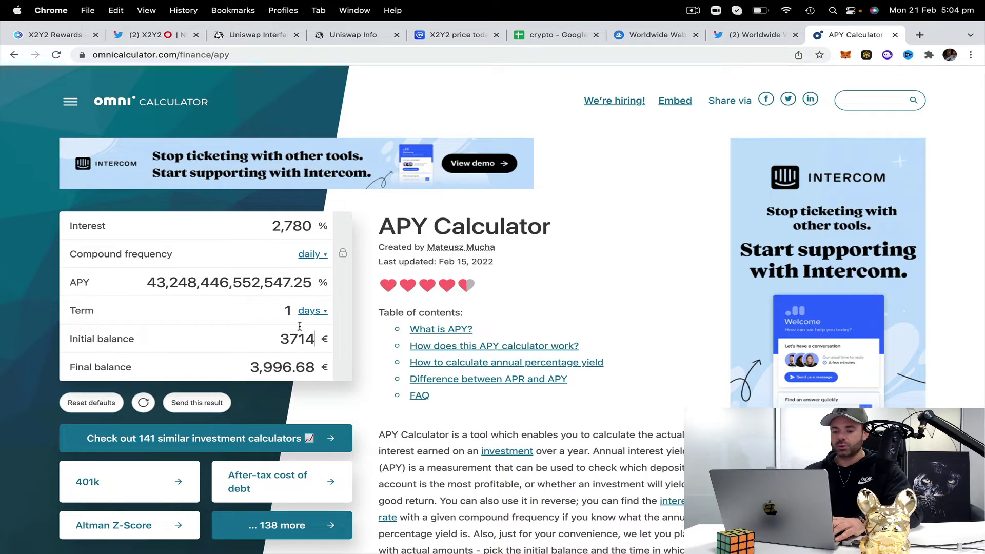
{"action": "key", "text": "BackSpace"}
{"action": "type", "text": "5"}
{"action": "left_click", "coordinate": [296, 307]}
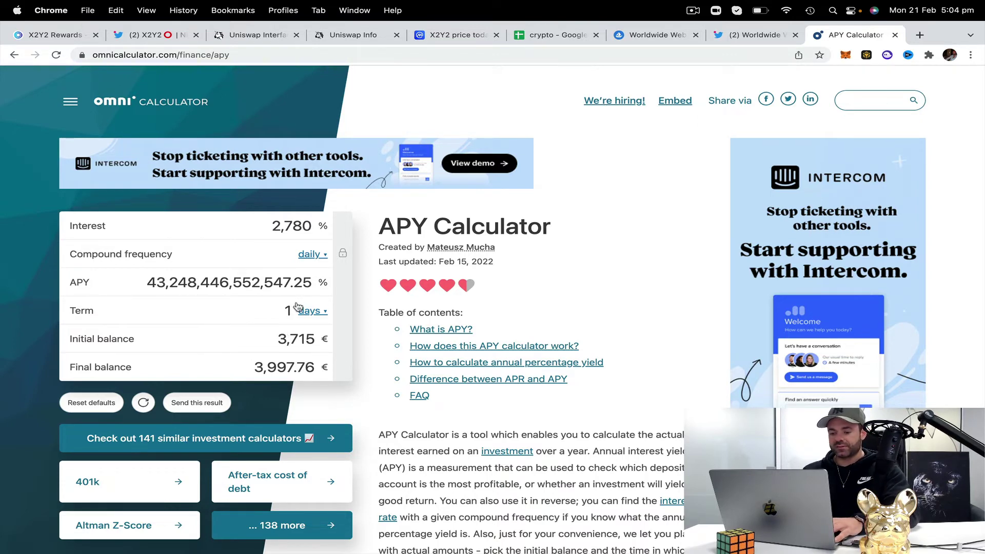
{"action": "key", "text": "BackSpace"}
{"action": "type", "text": "22"}
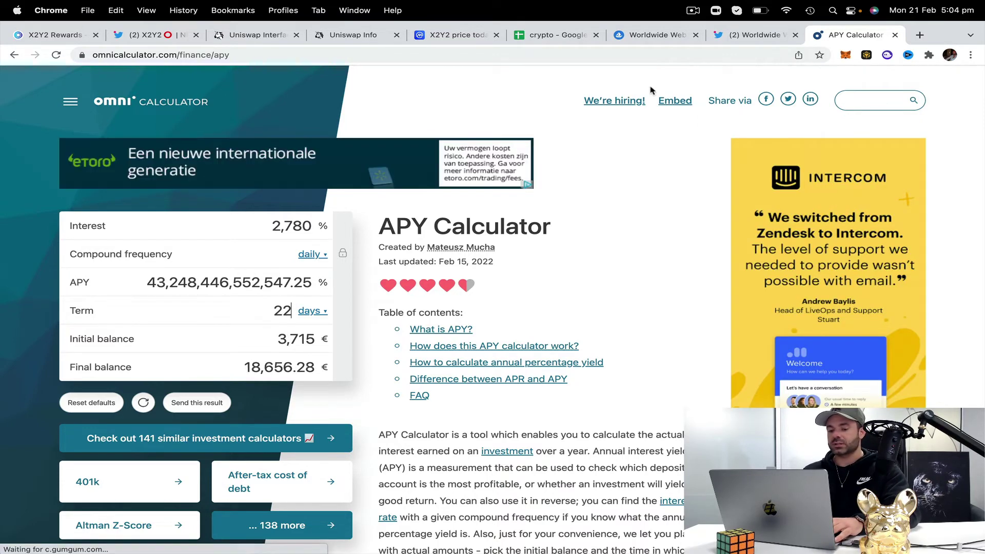
{"action": "key", "text": "BackSpace"}
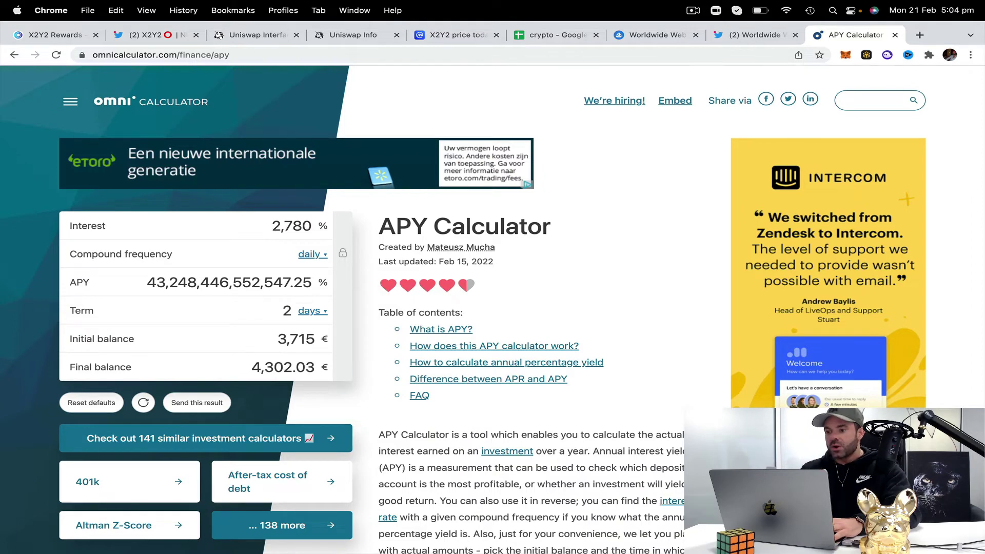
Compare the projection with the spreadsheet snapshots and the X2Y2 staking APR, and set the calculator's term to 4 days
{"action": "left_click", "coordinate": [566, 37]}
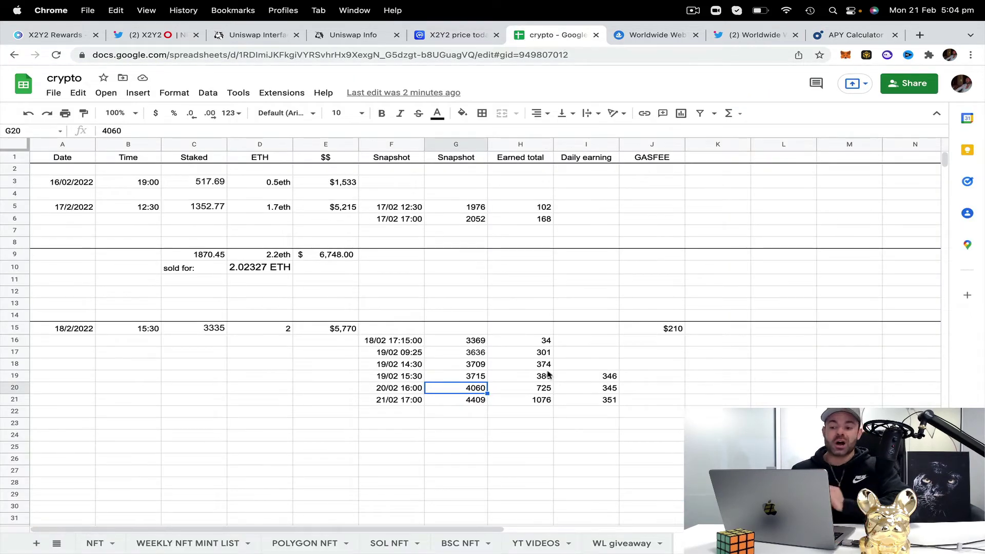
{"action": "left_click", "coordinate": [52, 35]}
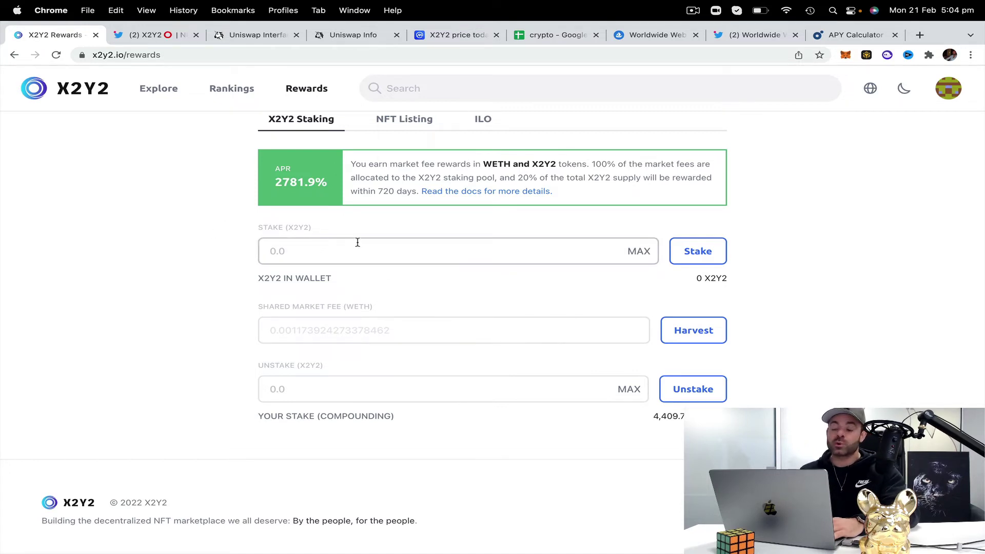
{"action": "left_click", "coordinate": [855, 35]}
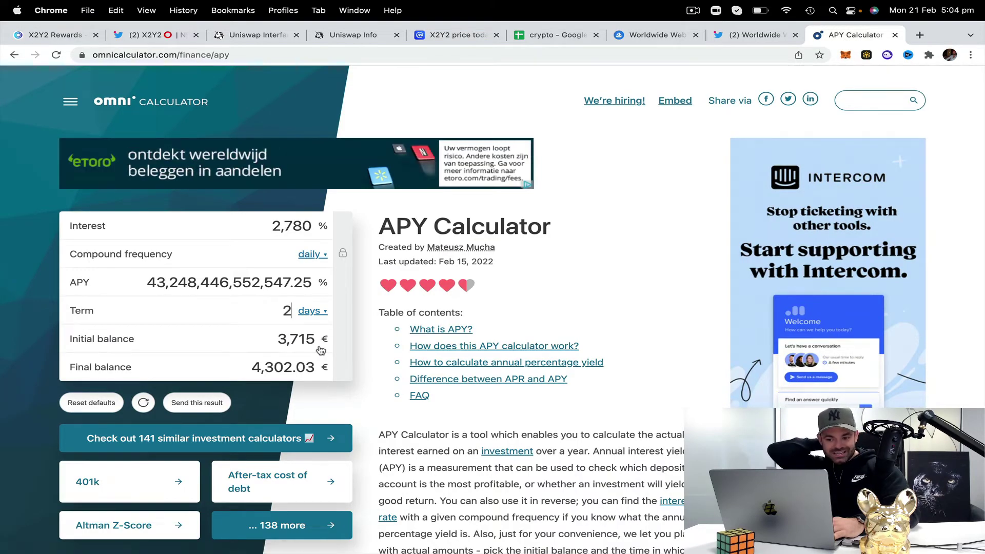
{"action": "key", "text": "BackSpace"}
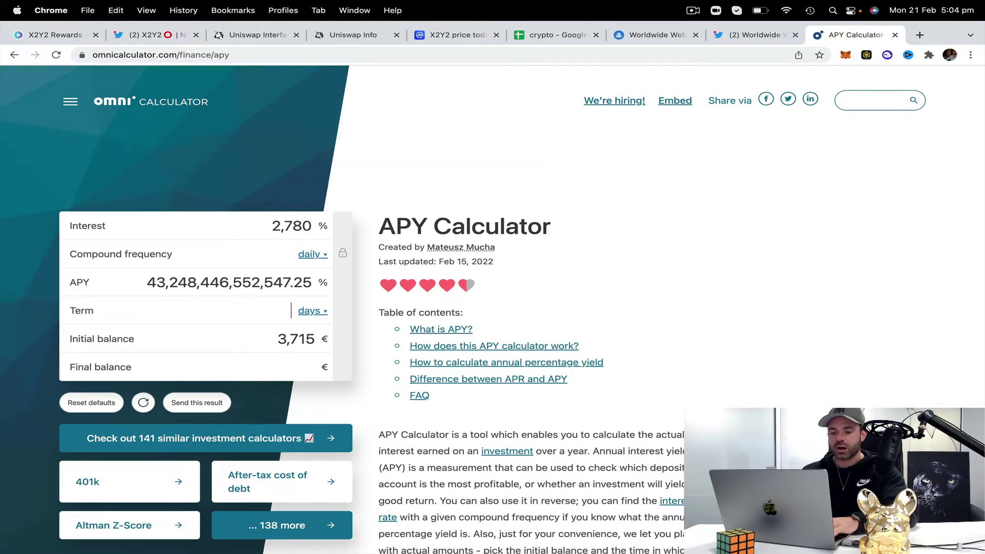
{"action": "type", "text": "4"}
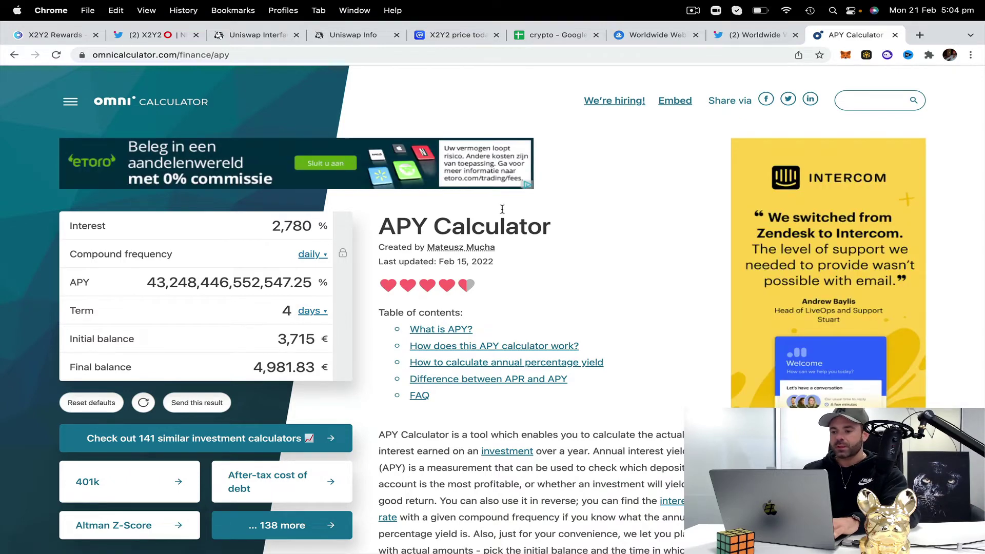
Check the starting snapshot in G19 of the spreadsheet and set the APY calculator's term to 5 days
{"action": "left_click", "coordinate": [549, 35]}
{"action": "left_click", "coordinate": [480, 380]}
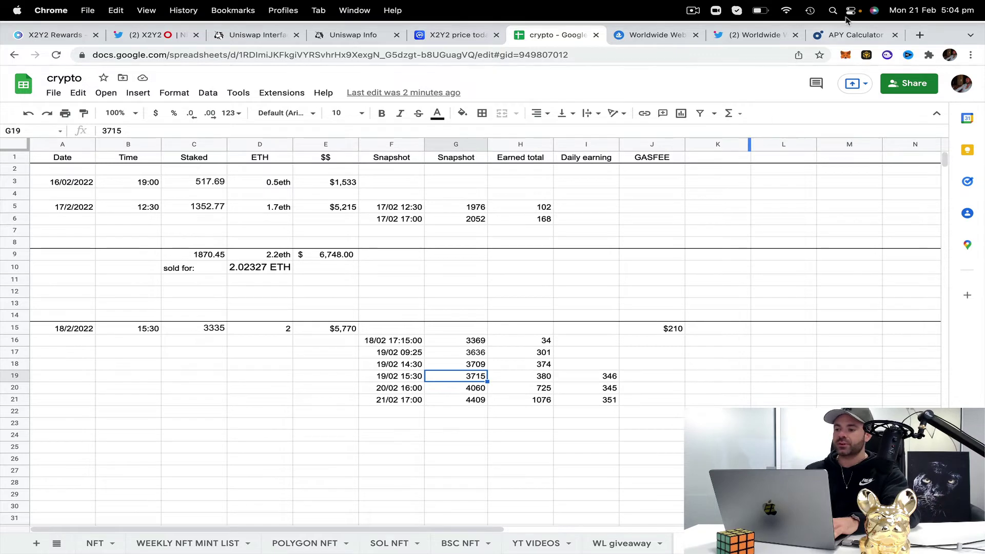
{"action": "left_click", "coordinate": [853, 35]}
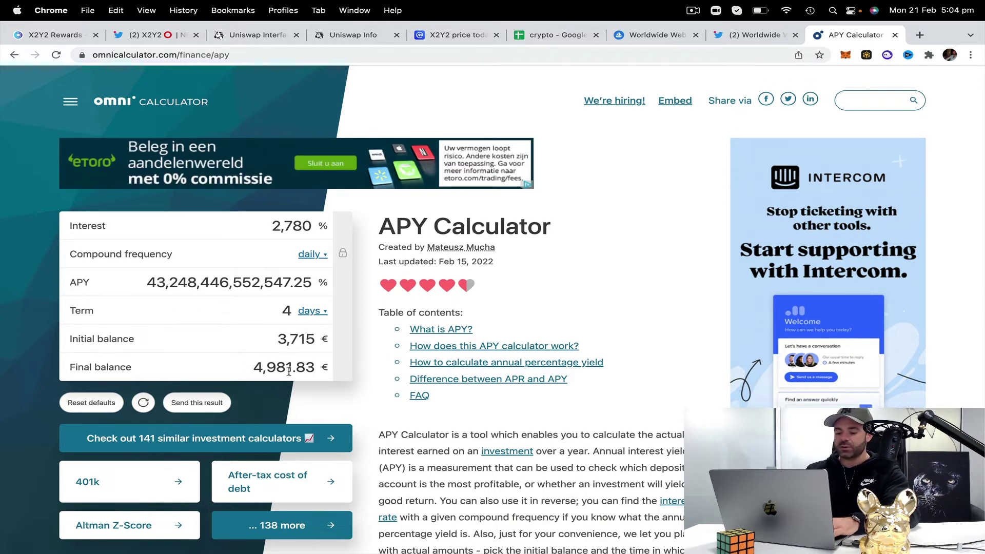
{"action": "key", "text": "BackSpace"}
{"action": "type", "text": "5"}
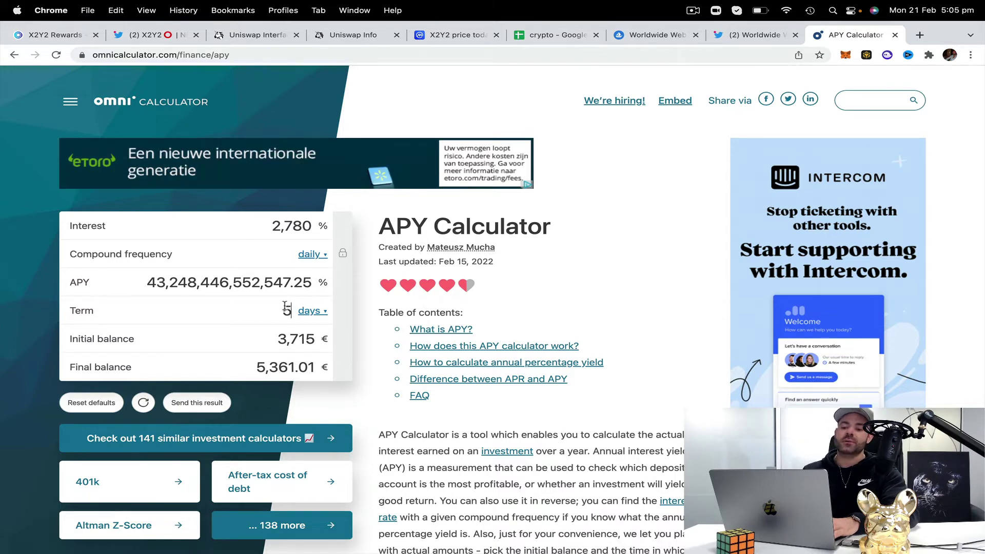
Try example daily earnings of 365 in I22 and 380 in I23 of the crypto spreadsheet, and clear I22:I24 again
{"action": "left_click", "coordinate": [556, 34]}
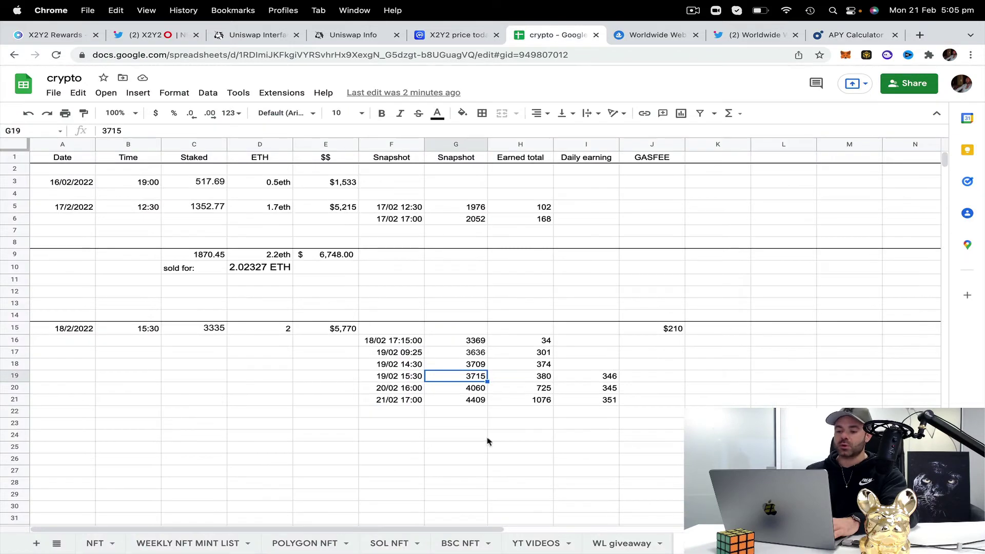
{"action": "left_click", "coordinate": [405, 413]}
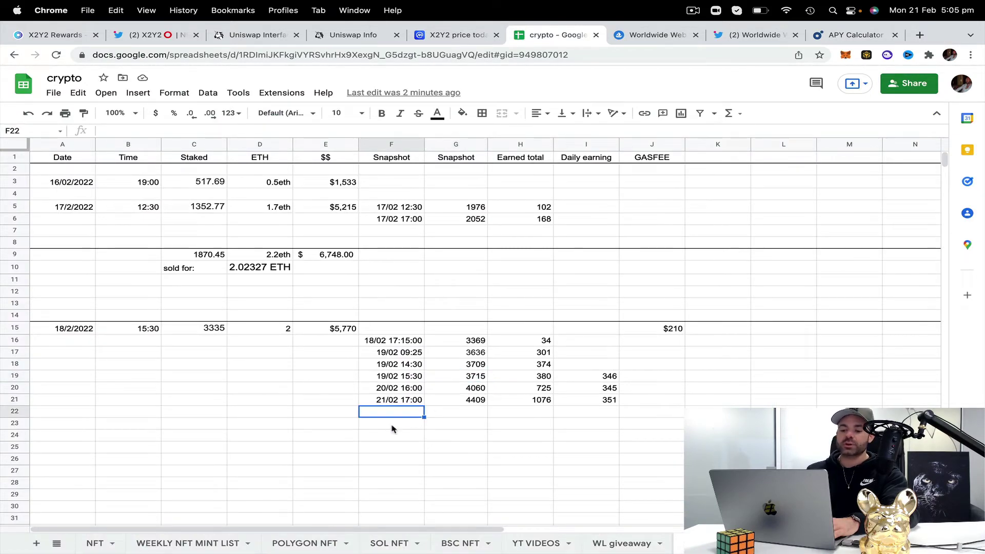
{"action": "left_click", "coordinate": [393, 426]}
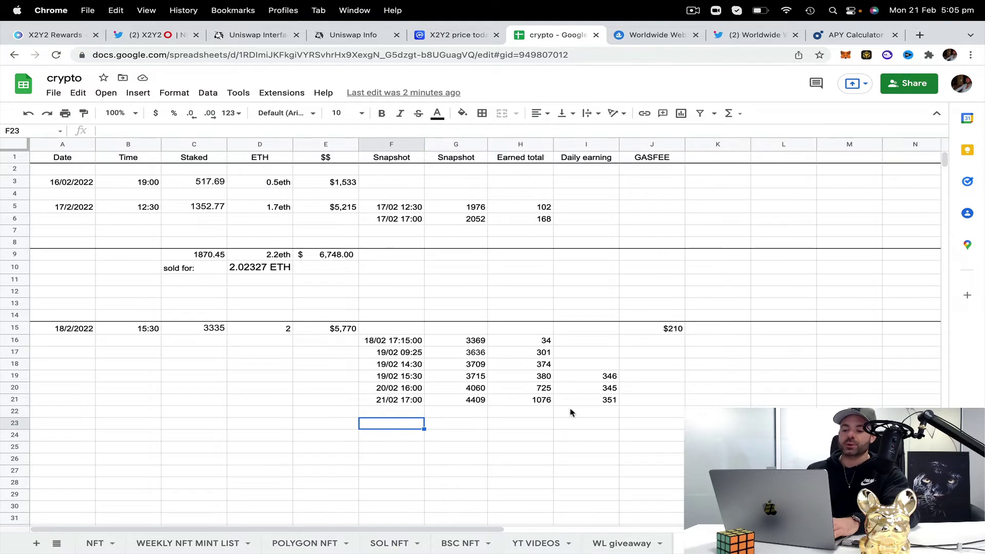
{"action": "left_click", "coordinate": [605, 415]}
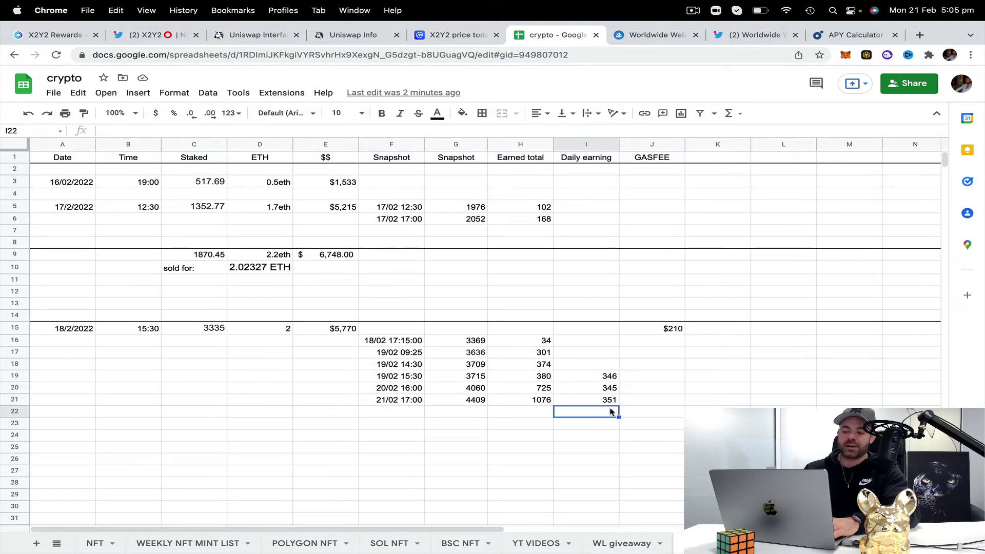
{"action": "type", "text": "37"}
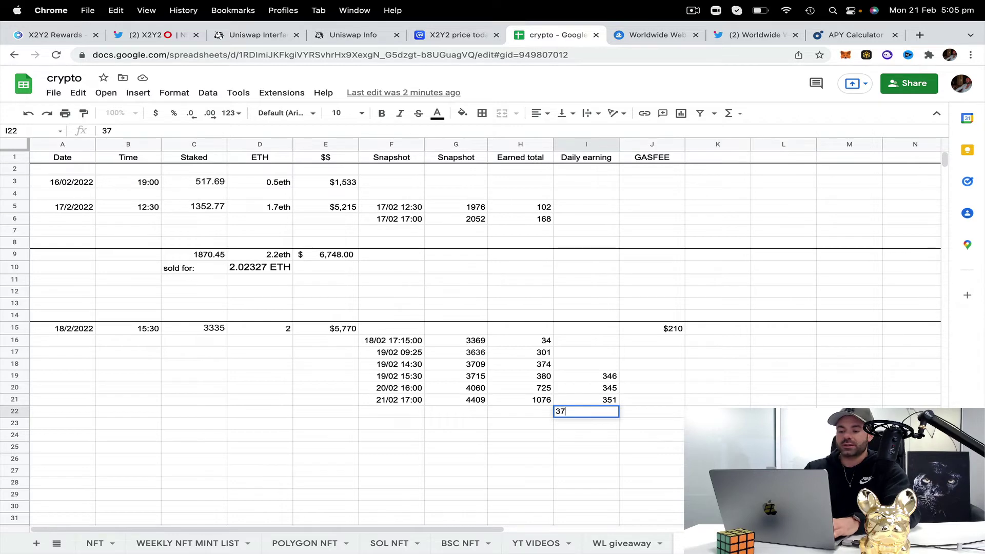
{"action": "key", "text": "BackSpace"}
{"action": "type", "text": "65"}
{"action": "key", "text": "Tab"}
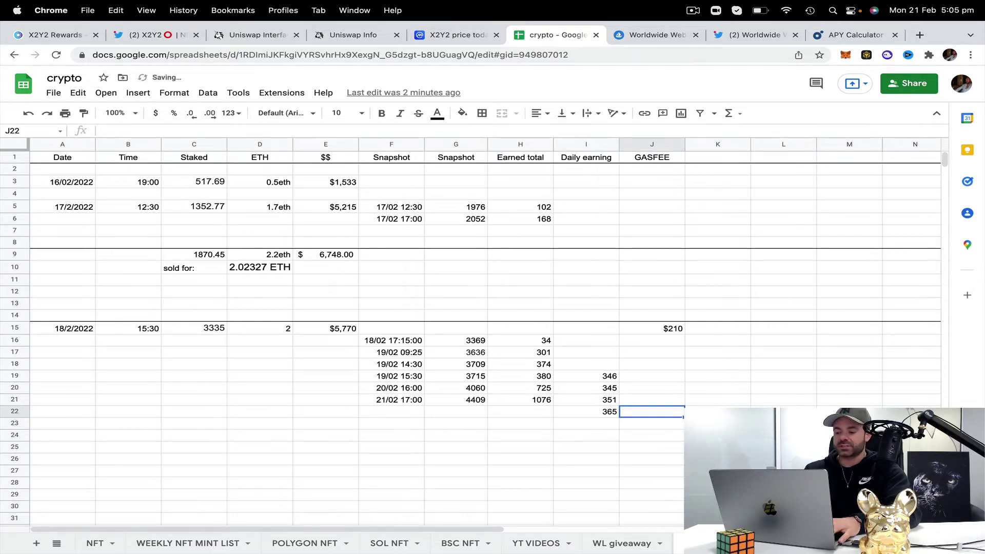
{"action": "left_click", "coordinate": [614, 430]}
{"action": "type", "text": "380"}
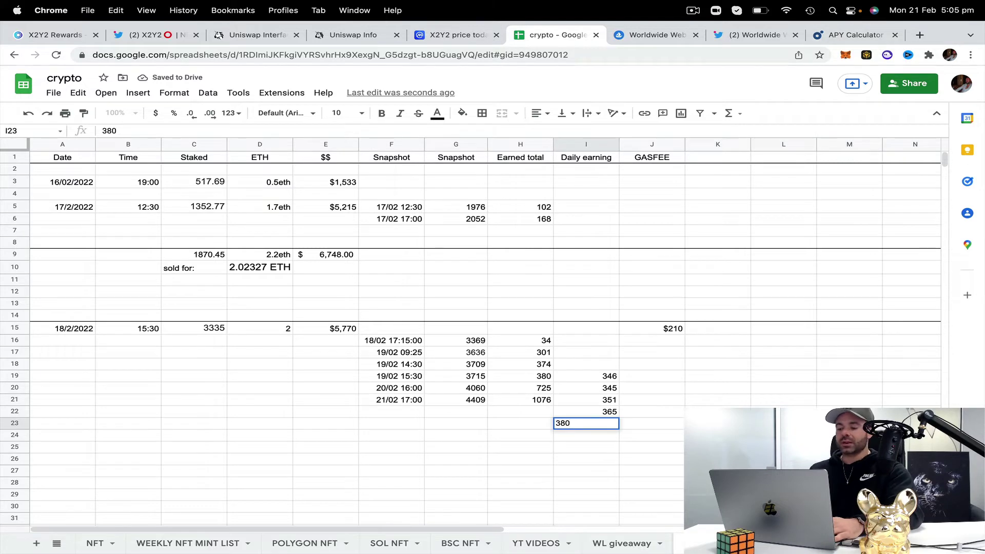
{"action": "left_click", "coordinate": [718, 447]}
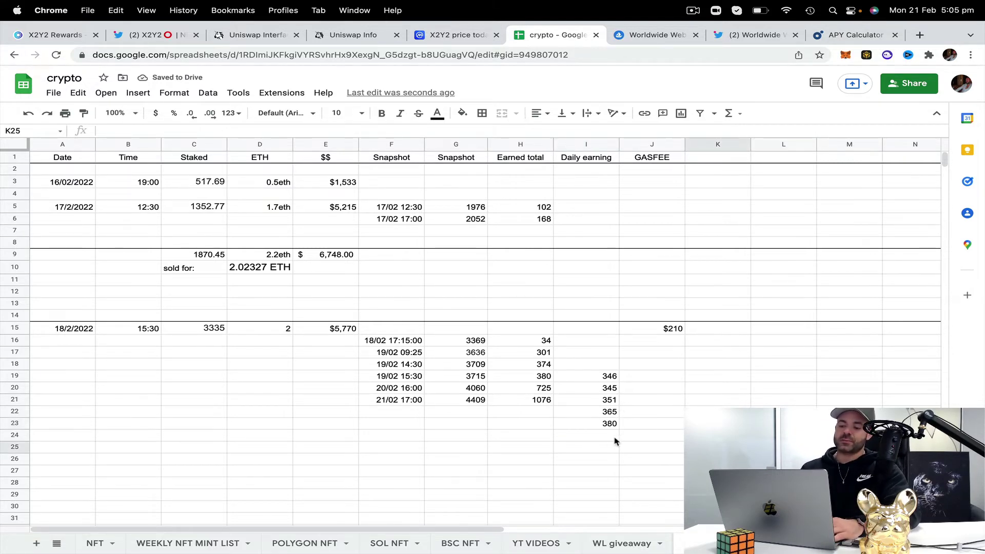
{"action": "left_click_drag", "start_coordinate": [617, 435], "coordinate": [611, 411]}
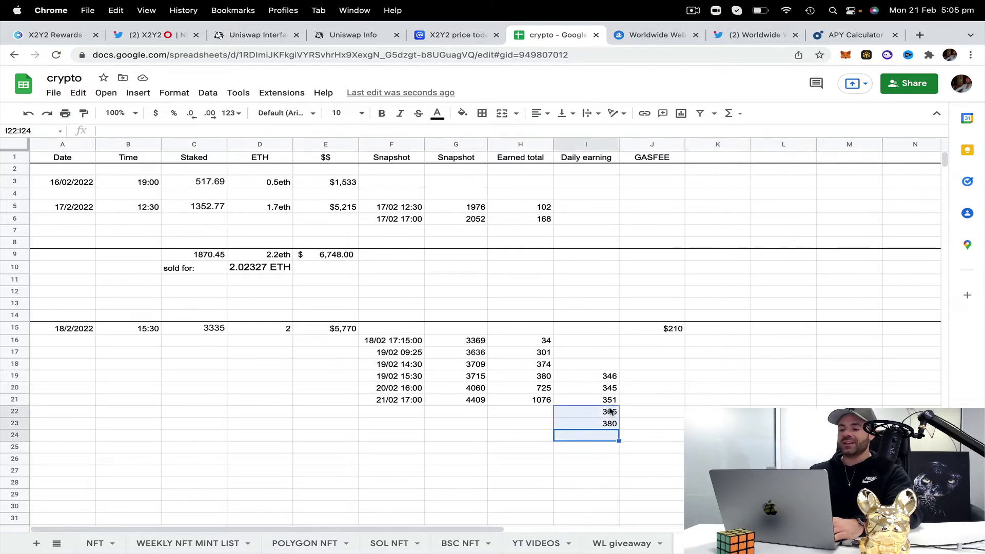
{"action": "key", "text": "BackSpace"}
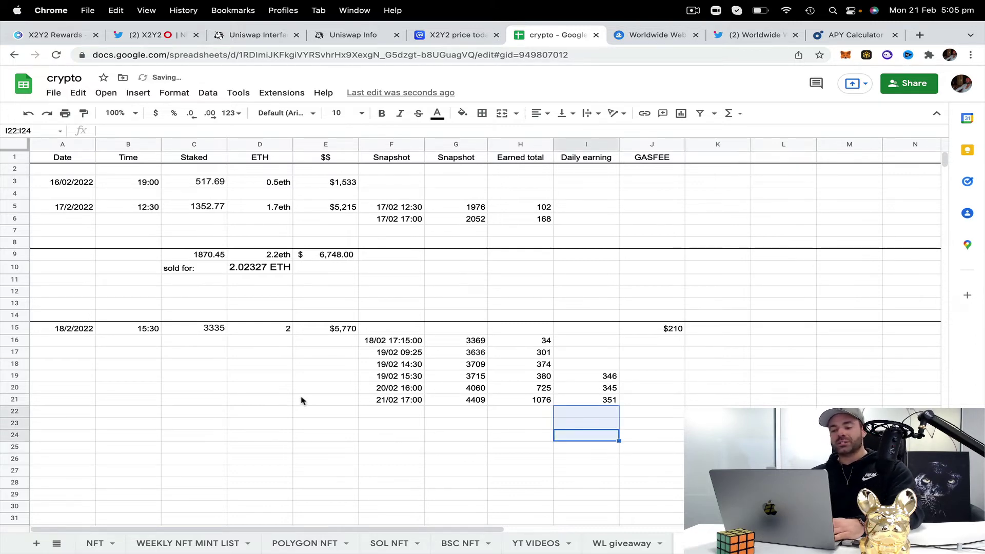
Compare the dollar amount in E15 with the X2Y2 price on CoinMarketCap, and review the staking APR on the X2Y2 rewards page
{"action": "left_click", "coordinate": [331, 331]}
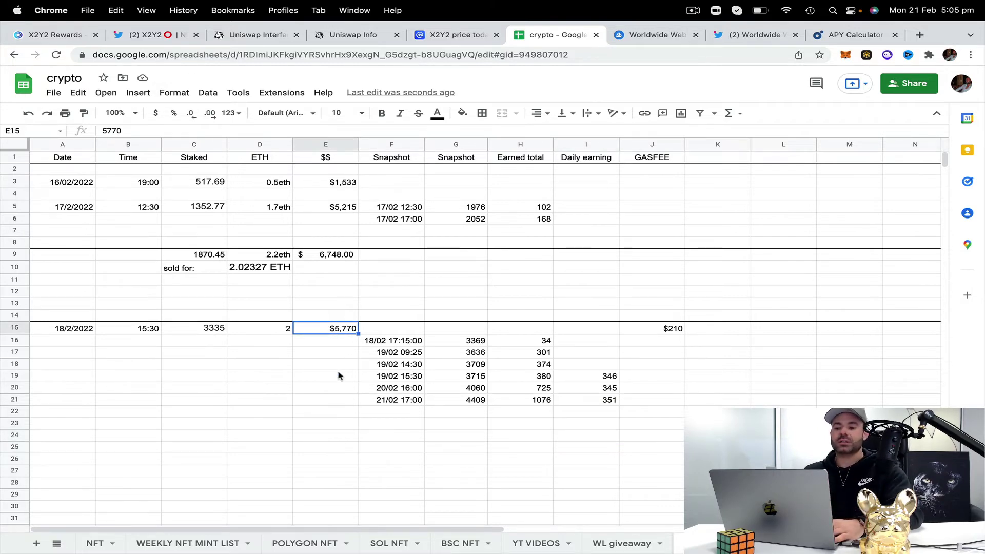
{"action": "left_click", "coordinate": [470, 37]}
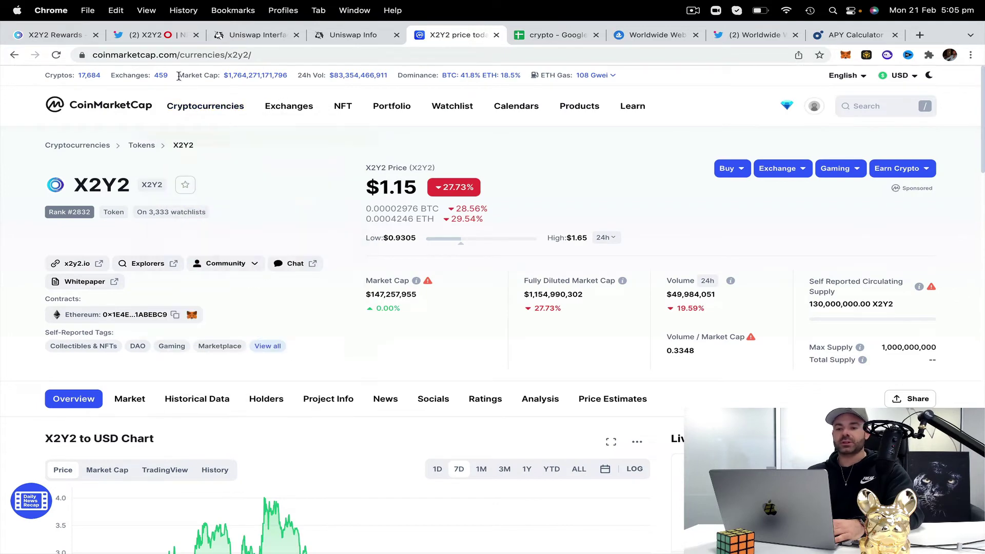
{"action": "left_click", "coordinate": [560, 37]}
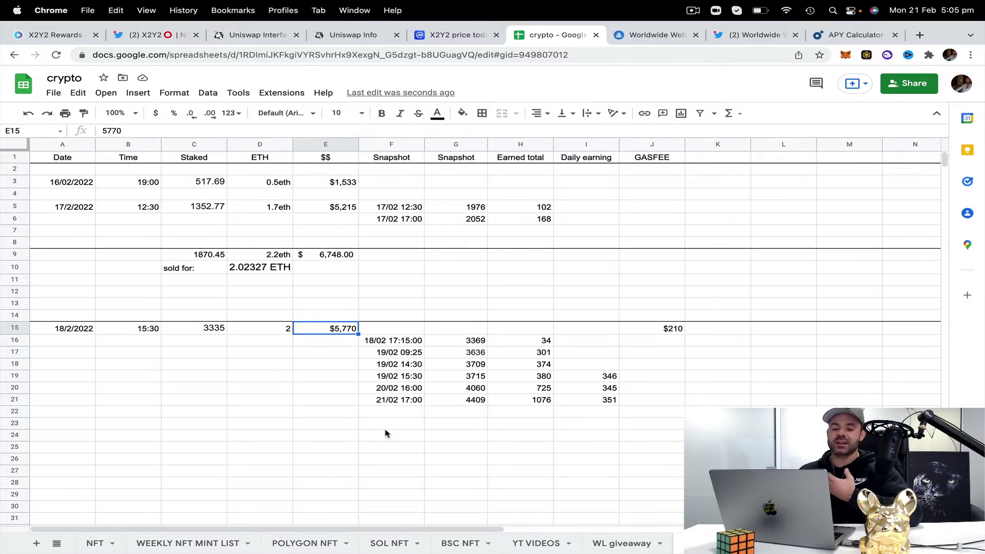
{"action": "left_click", "coordinate": [465, 35]}
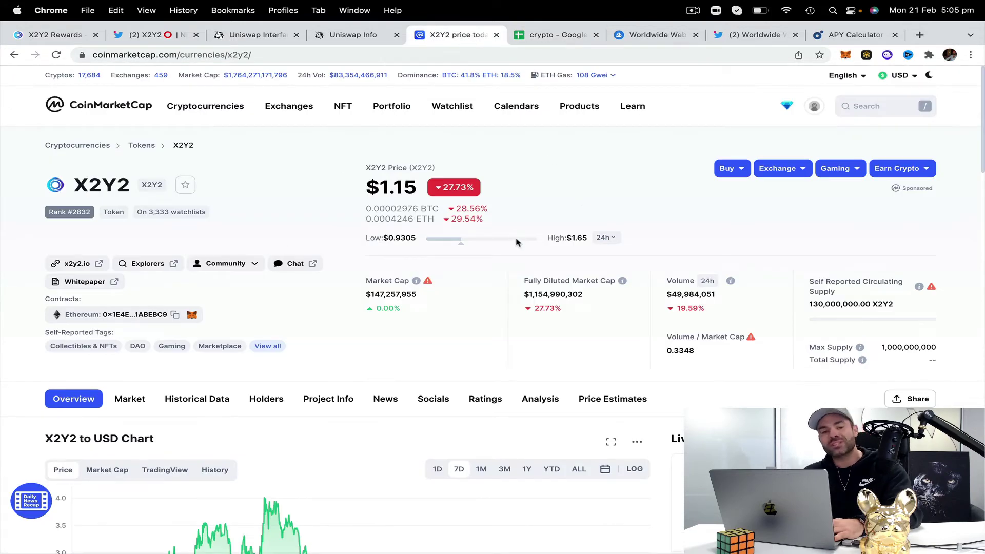
{"action": "left_click", "coordinate": [43, 35]}
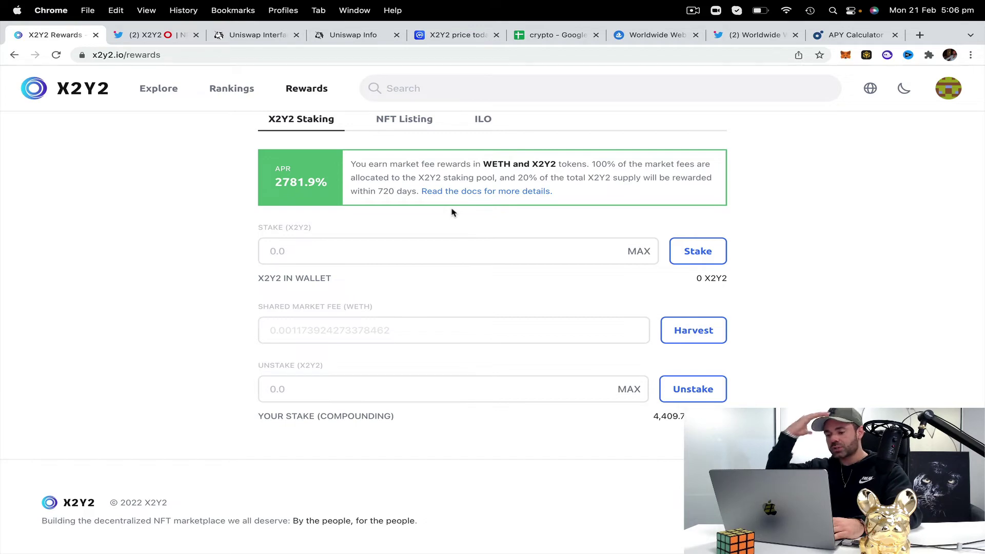
Review the daily earnings in column I of the crypto spreadsheet, tracing the upcoming days from I20 down to I28
{"action": "left_click", "coordinate": [538, 40]}
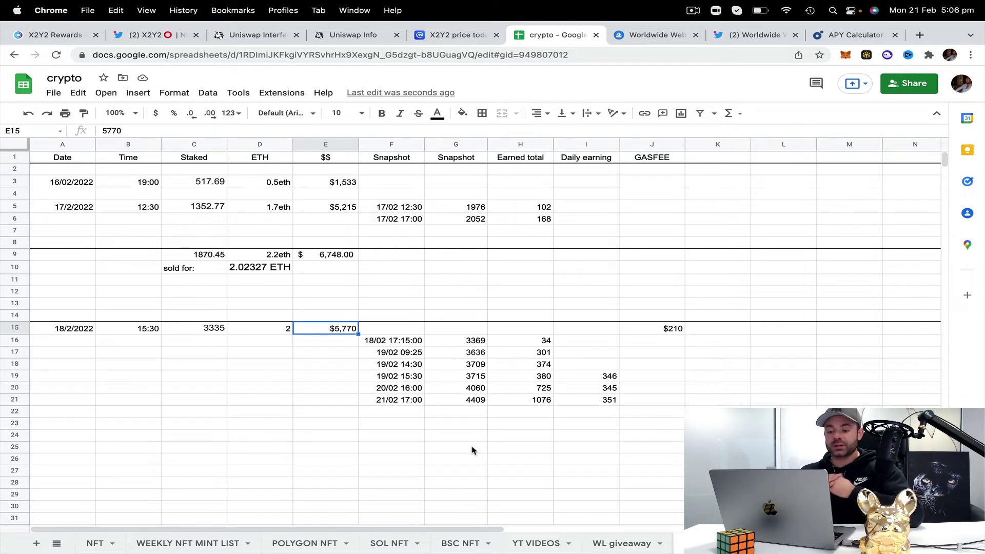
{"action": "left_click", "coordinate": [614, 401]}
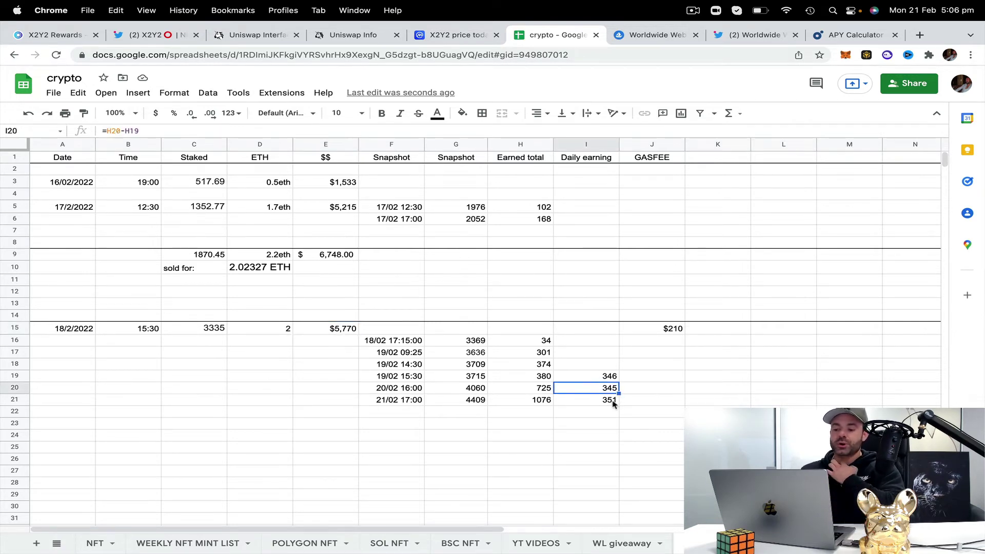
{"action": "left_click", "coordinate": [614, 412]}
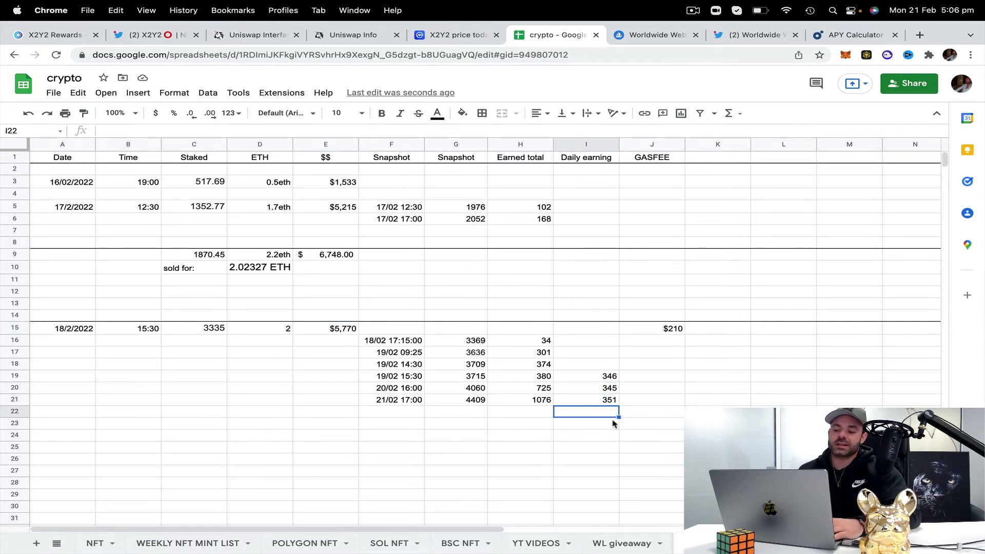
{"action": "left_click", "coordinate": [614, 424]}
{"action": "left_click", "coordinate": [609, 436]}
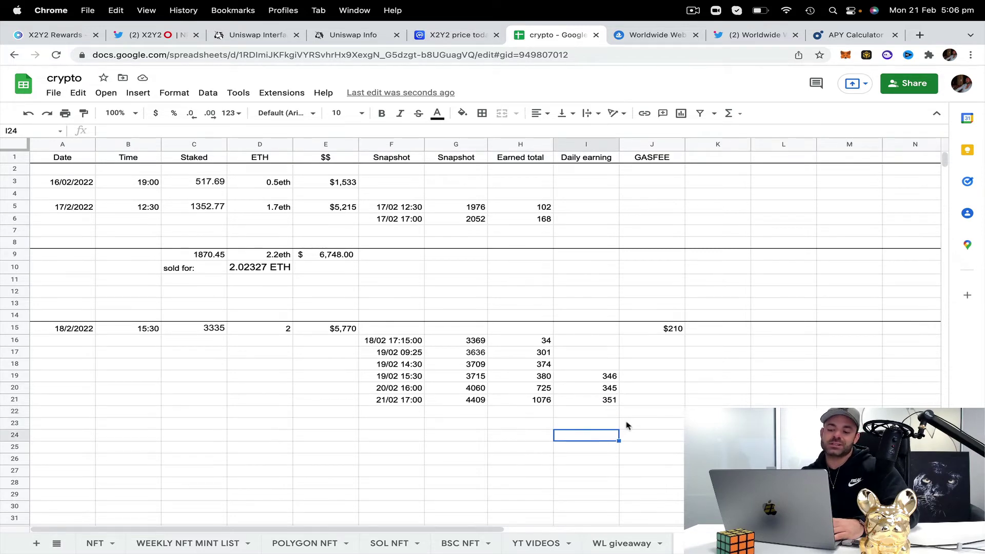
{"action": "left_click", "coordinate": [616, 449]}
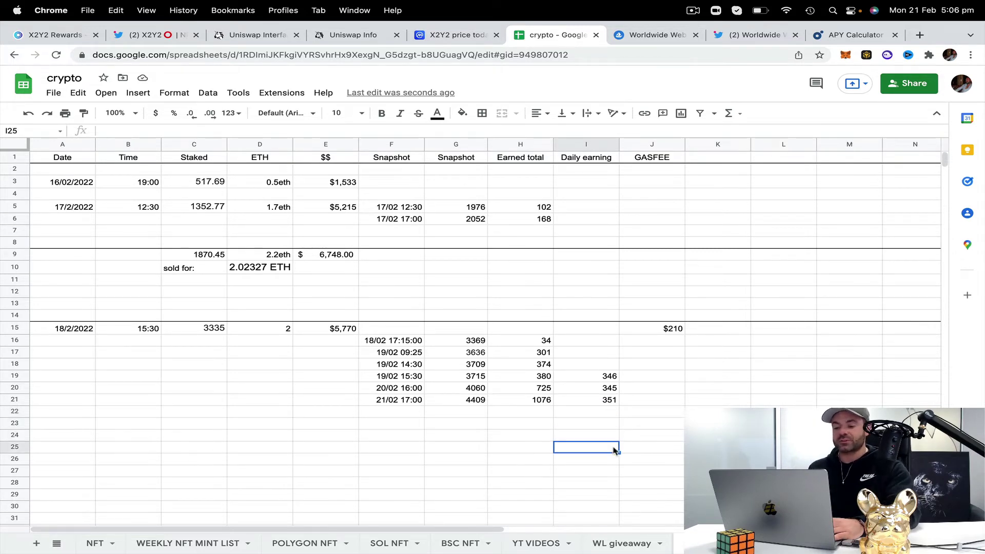
{"action": "left_click", "coordinate": [617, 460]}
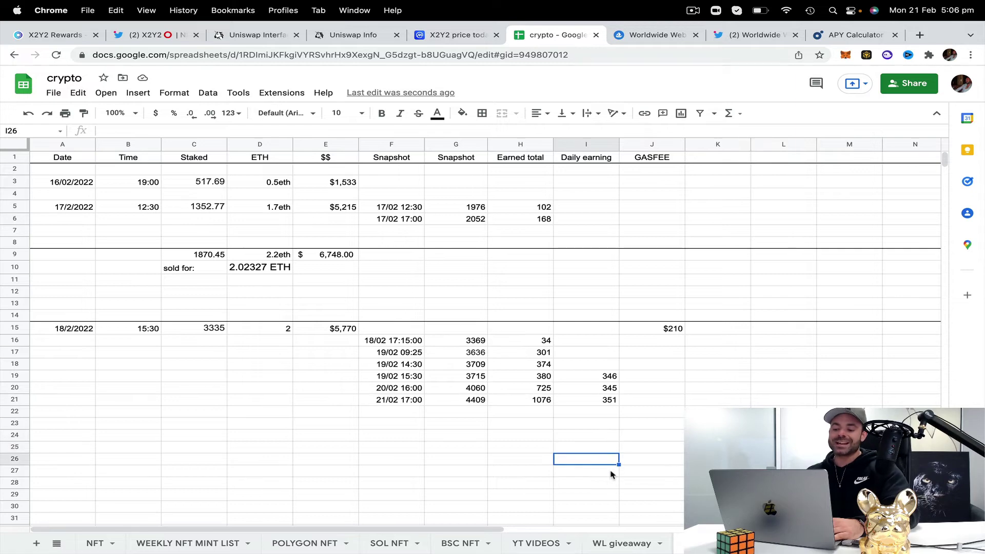
{"action": "left_click", "coordinate": [615, 471]}
{"action": "left_click", "coordinate": [609, 482]}
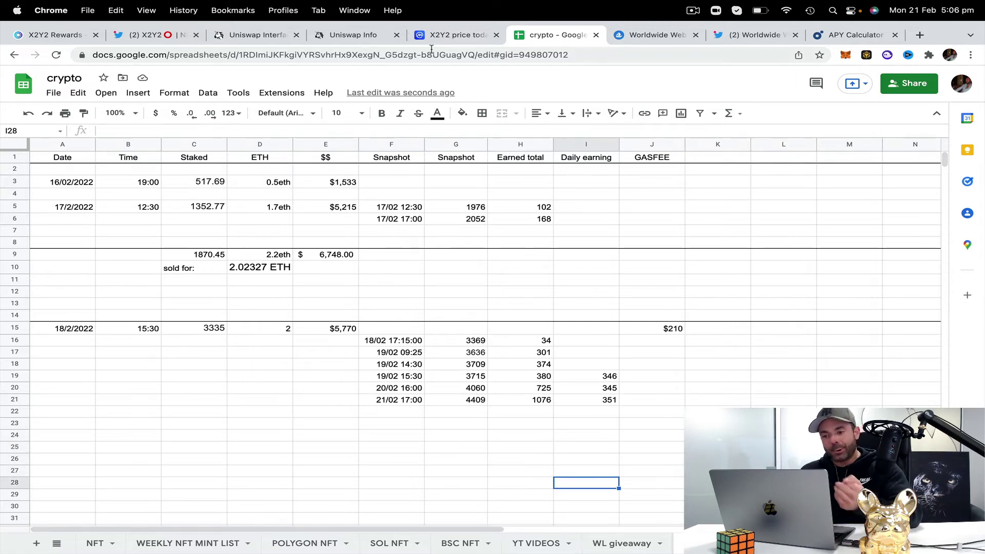
Check the X2Y2 price on CoinMarketCap, and examine the overall market prices of the leading coins on its home page
{"action": "left_click", "coordinate": [451, 35]}
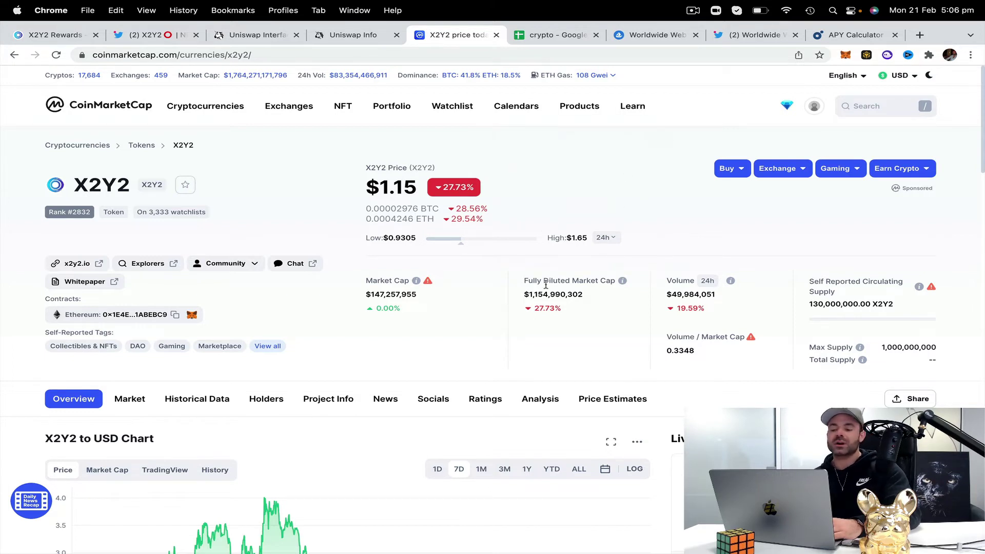
{"action": "mouse_move", "coordinate": [627, 282]}
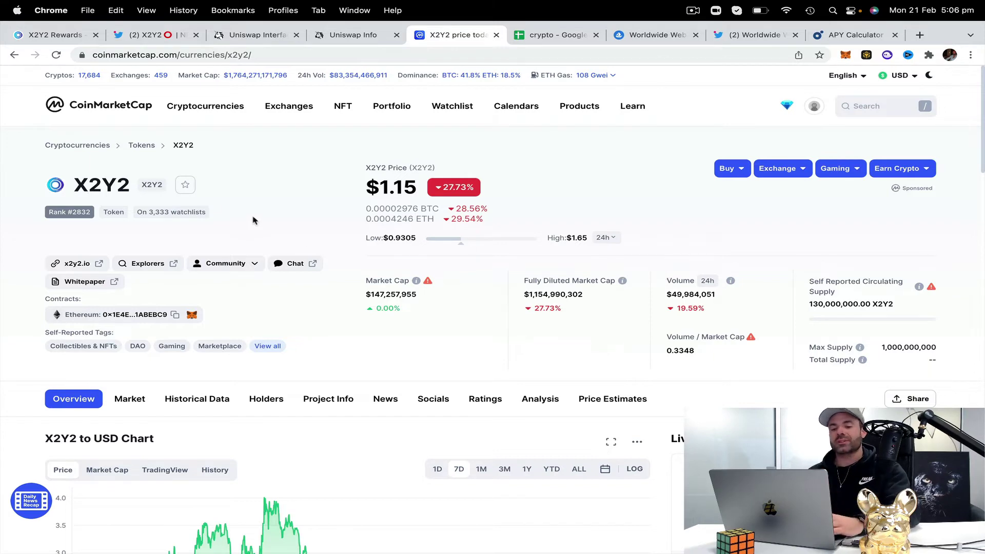
{"action": "left_click", "coordinate": [87, 104]}
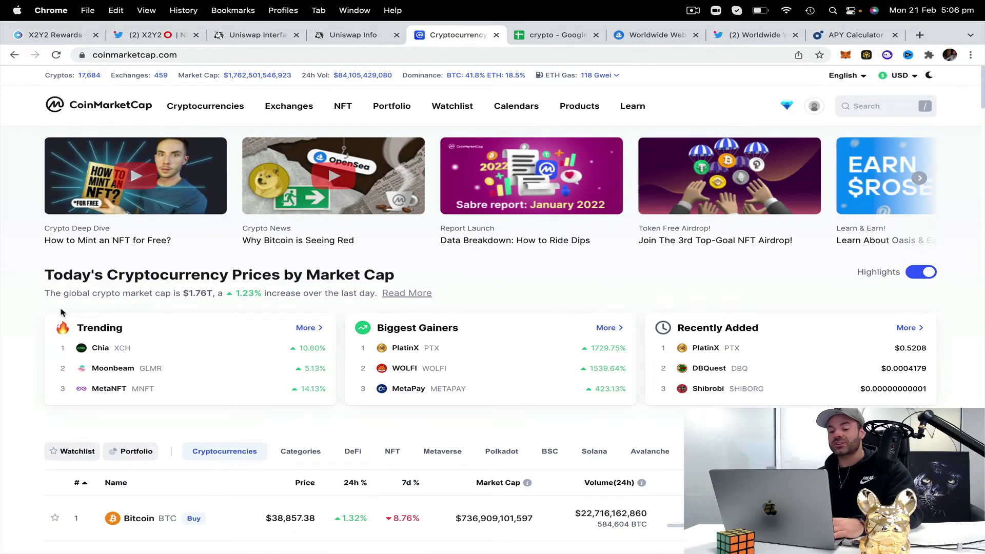
{"action": "scroll", "coordinate": [13, 402], "scroll_direction": "down", "scroll_amount": 5}
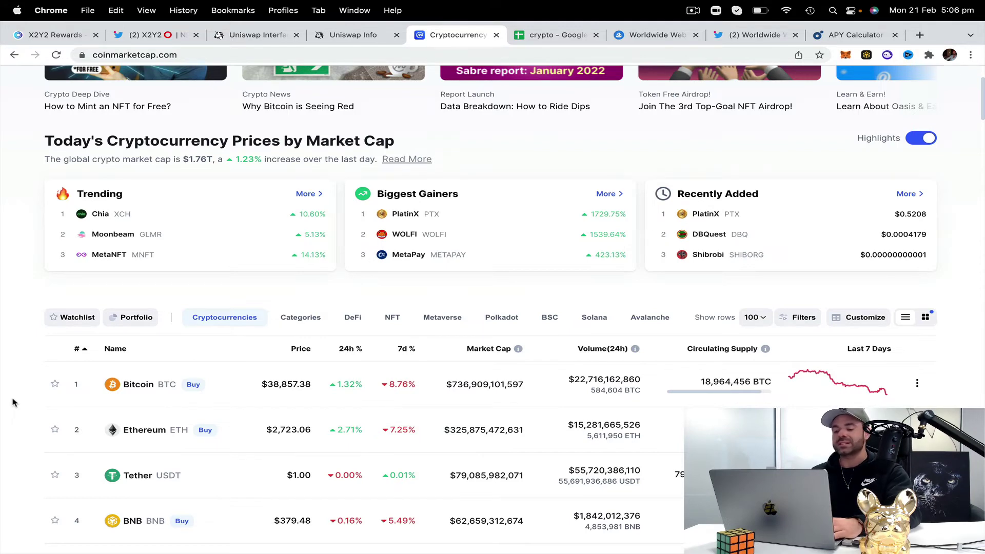
{"action": "scroll", "coordinate": [13, 403], "scroll_direction": "down", "scroll_amount": 3}
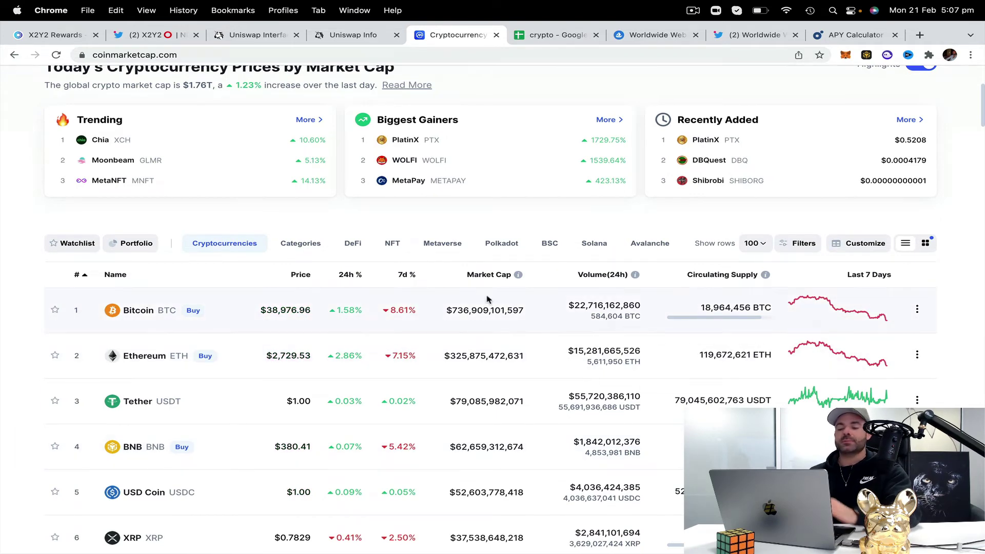
Return to the X2Y2 page on CoinMarketCap and examine the token's price chart over 7 days
{"action": "left_click", "coordinate": [14, 54]}
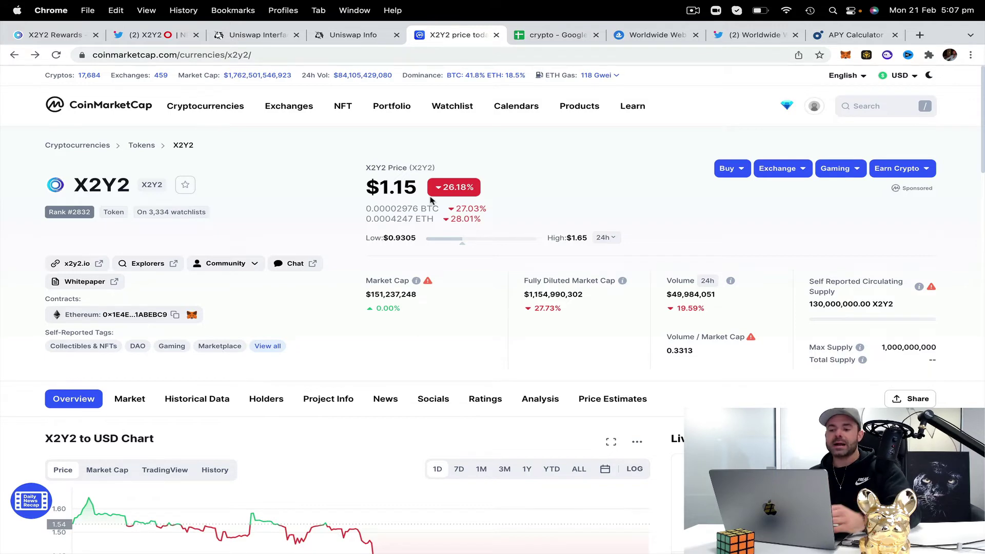
{"action": "scroll", "coordinate": [462, 334], "scroll_direction": "down", "scroll_amount": 3}
{"action": "left_click", "coordinate": [459, 329]}
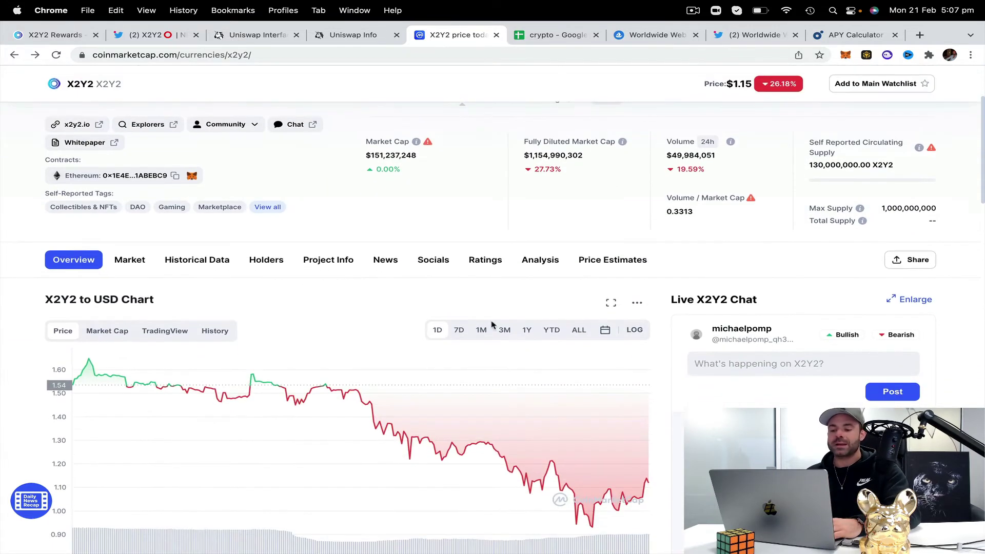
{"action": "scroll", "coordinate": [590, 308], "scroll_direction": "down", "scroll_amount": 2}
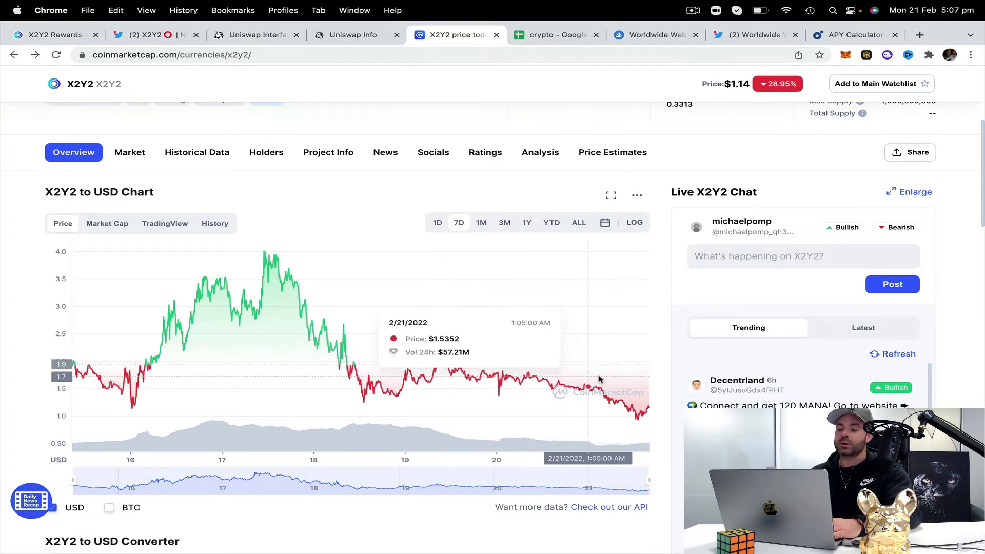
{"action": "scroll", "coordinate": [662, 195], "scroll_direction": "up", "scroll_amount": 5}
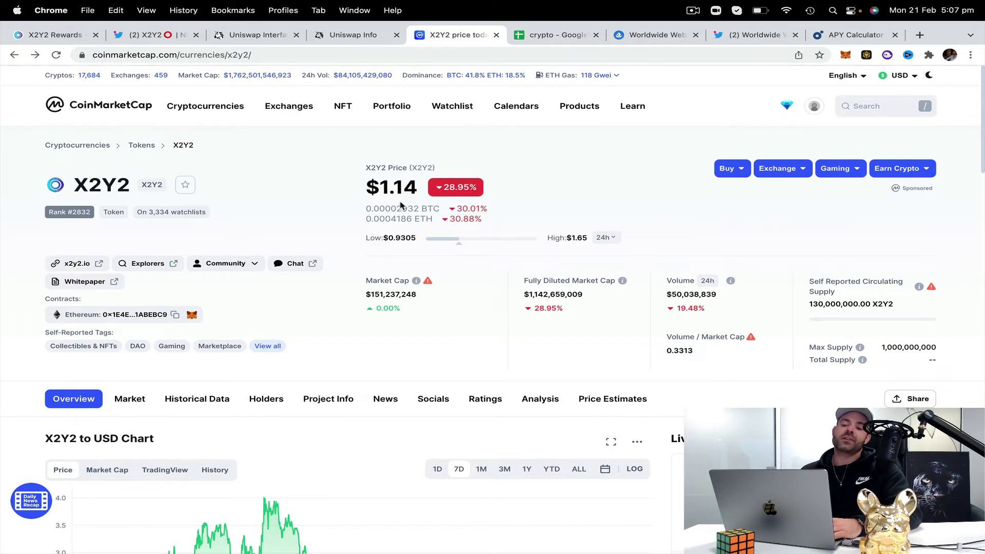
Check the spreadsheet's staking snapshots, and examine the X2Y2 price chart on CoinMarketCap over 1 month
{"action": "left_click", "coordinate": [554, 35]}
{"action": "scroll", "coordinate": [637, 353], "scroll_direction": "down", "scroll_amount": 1}
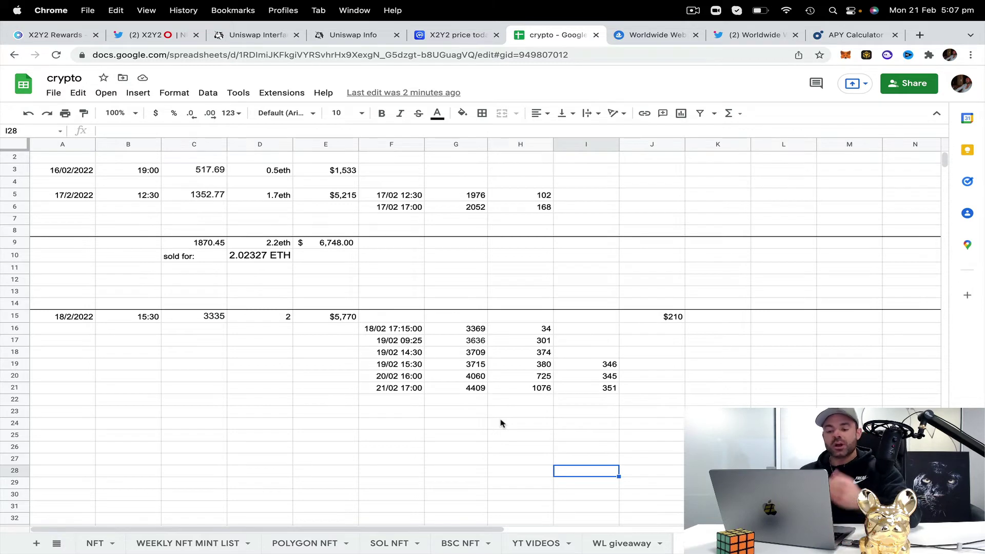
{"action": "left_click", "coordinate": [468, 40]}
{"action": "scroll", "coordinate": [644, 308], "scroll_direction": "down", "scroll_amount": 3}
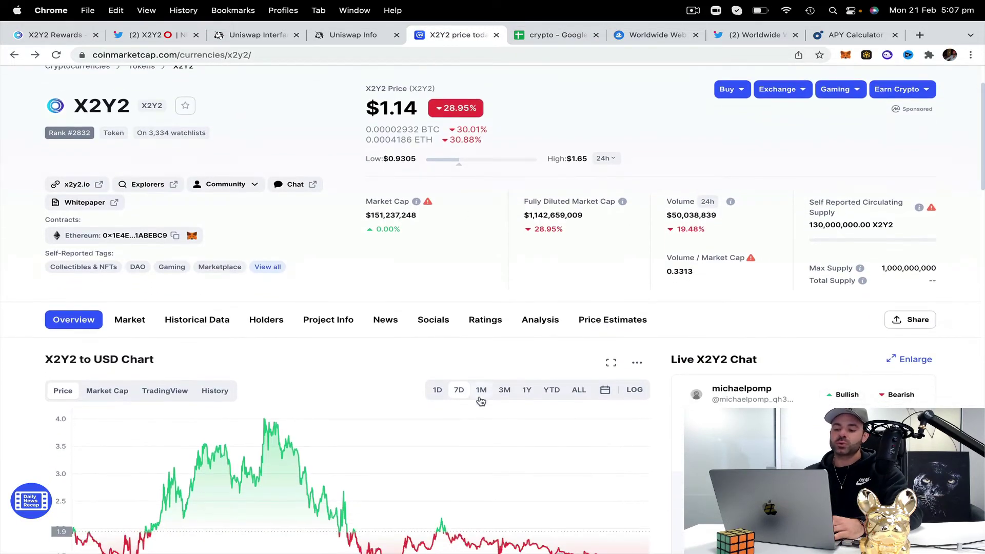
{"action": "left_click", "coordinate": [481, 388]}
{"action": "scroll", "coordinate": [380, 421], "scroll_direction": "down", "scroll_amount": 3}
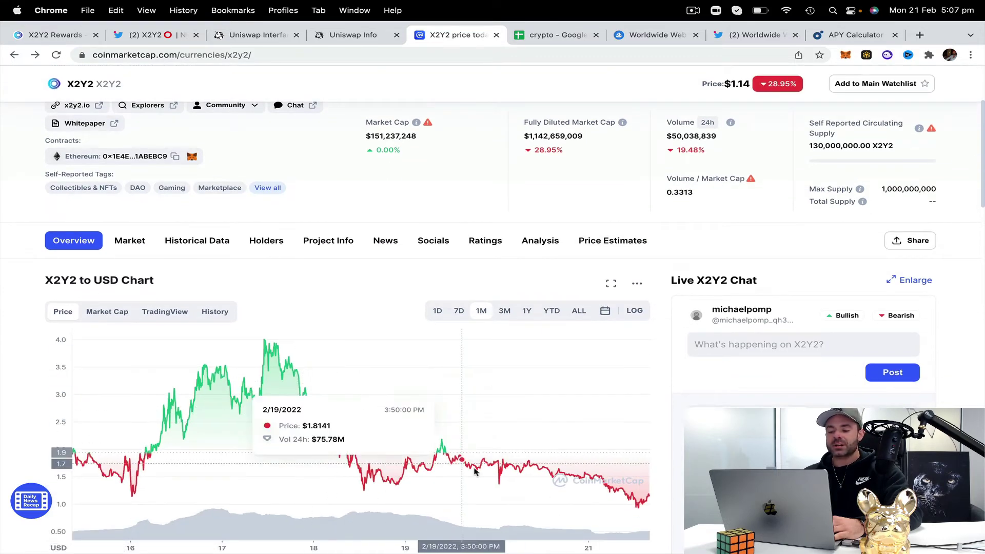
{"action": "scroll", "coordinate": [670, 220], "scroll_direction": "up", "scroll_amount": 5}
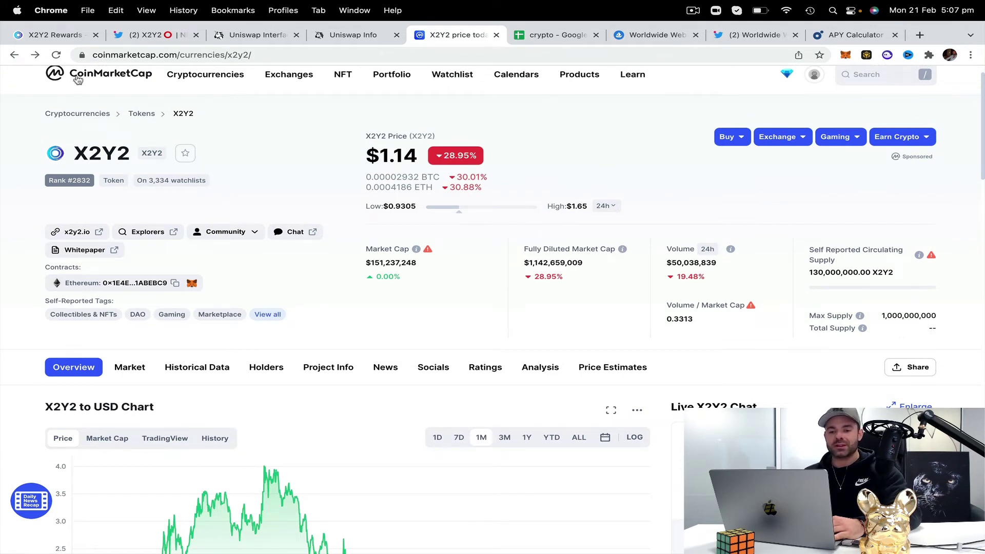
Check the APR on the X2Y2 rewards page, and reload Uniswap Info's X2Y2 token page to view its latest transactions
{"action": "left_click", "coordinate": [56, 36]}
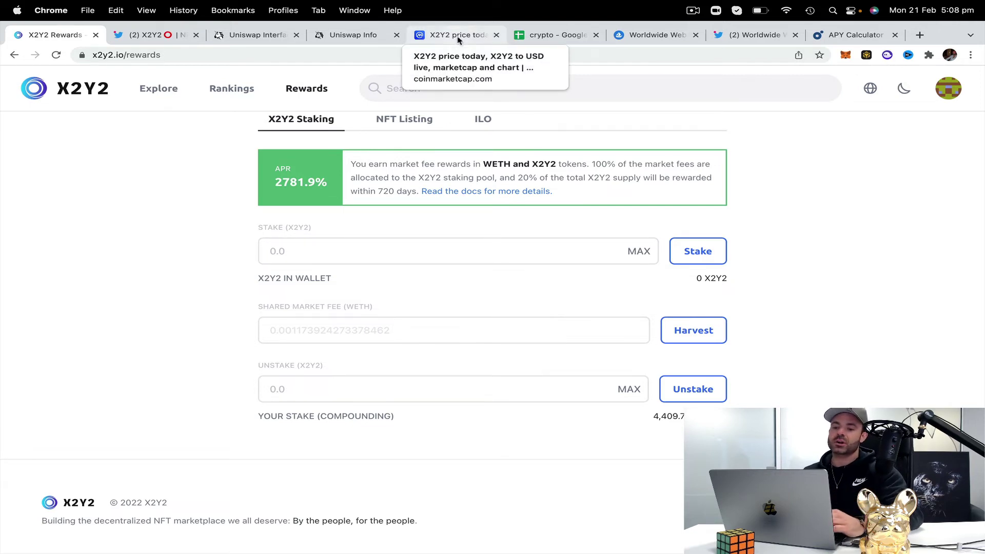
{"action": "left_click", "coordinate": [356, 41]}
{"action": "scroll", "coordinate": [239, 388], "scroll_direction": "down", "scroll_amount": 7}
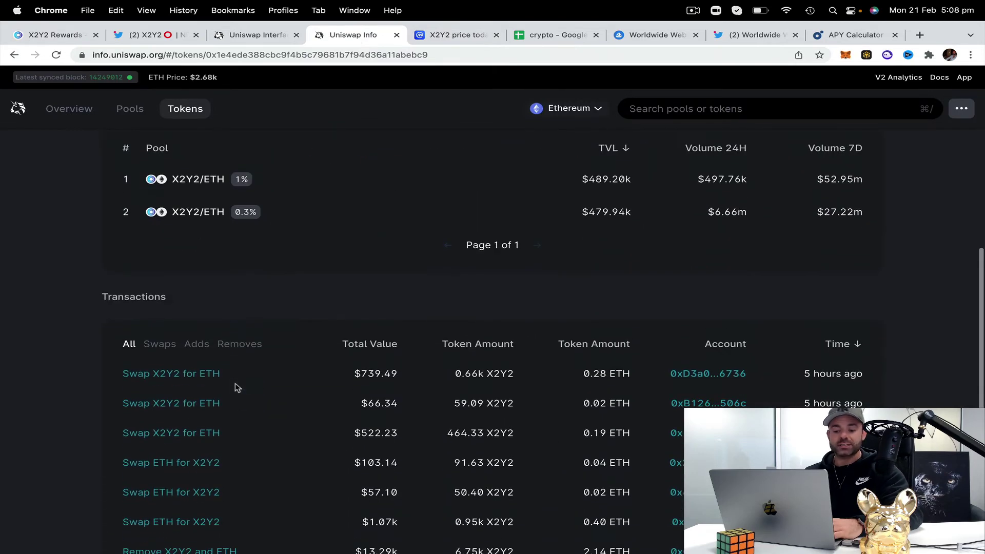
{"action": "left_click", "coordinate": [55, 55]}
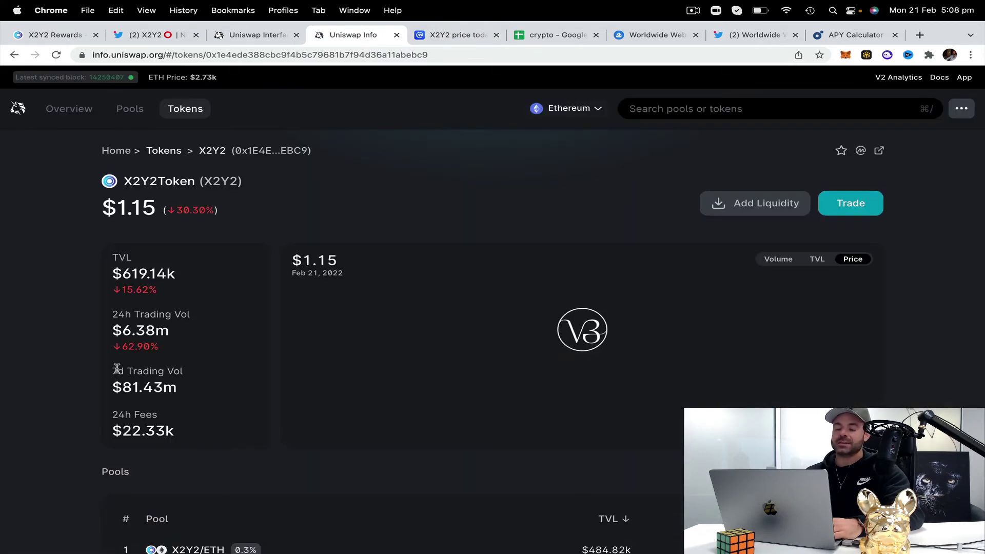
{"action": "scroll", "coordinate": [99, 392], "scroll_direction": "down", "scroll_amount": 10}
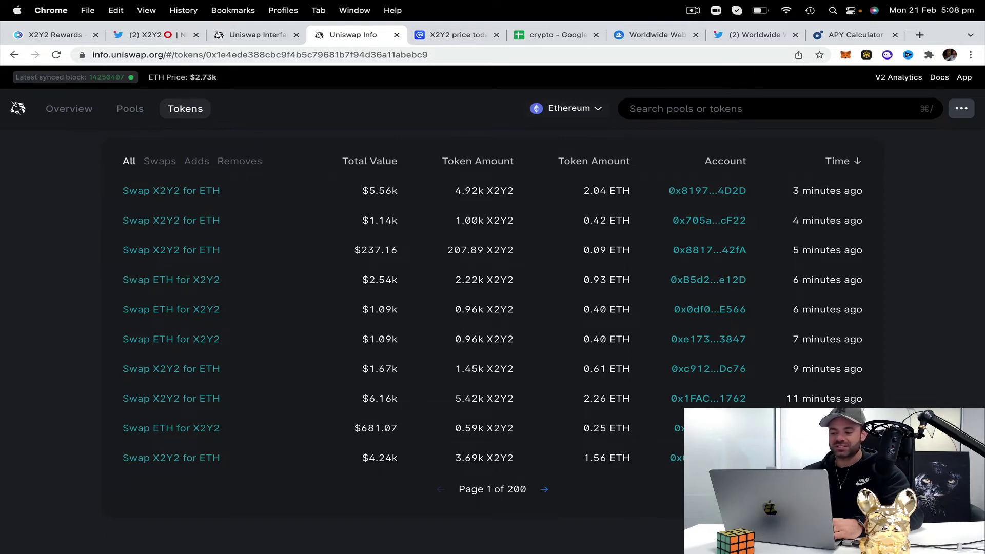
Page through the X2Y2 transactions on Uniswap Info up to page 11, comparing buys and sells over the past hours
{"action": "left_click", "coordinate": [553, 494]}
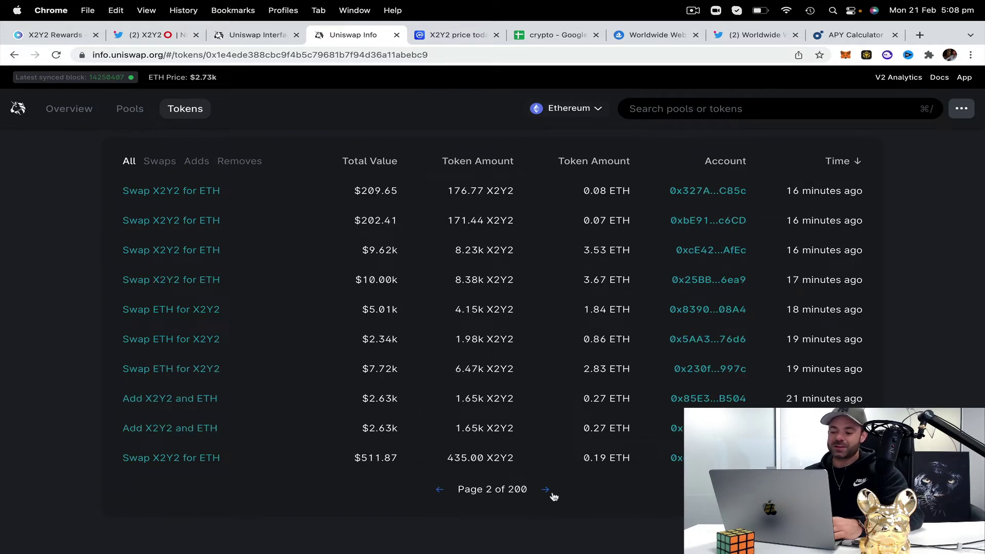
{"action": "left_click", "coordinate": [554, 496]}
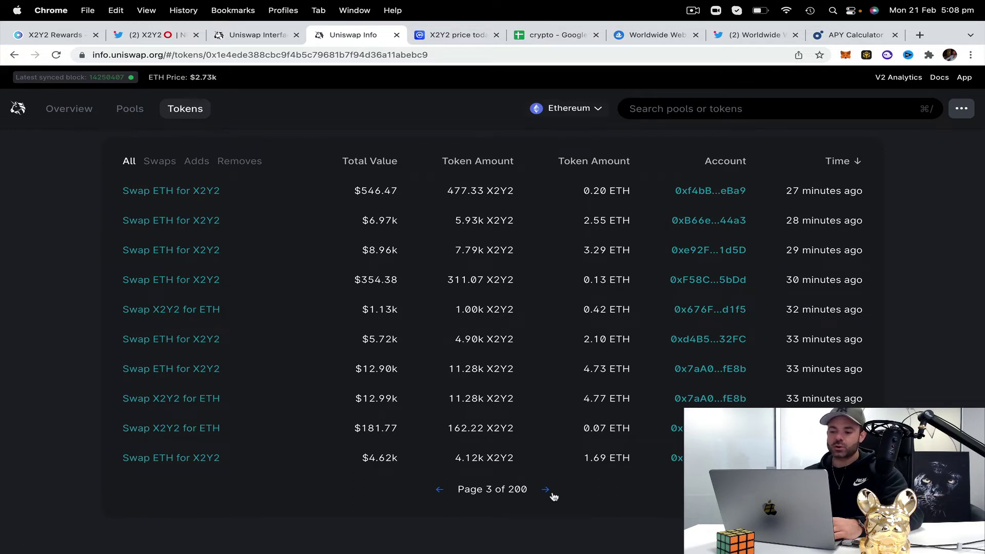
{"action": "left_click", "coordinate": [553, 497]}
{"action": "left_click", "coordinate": [554, 496]}
{"action": "left_click", "coordinate": [552, 495]}
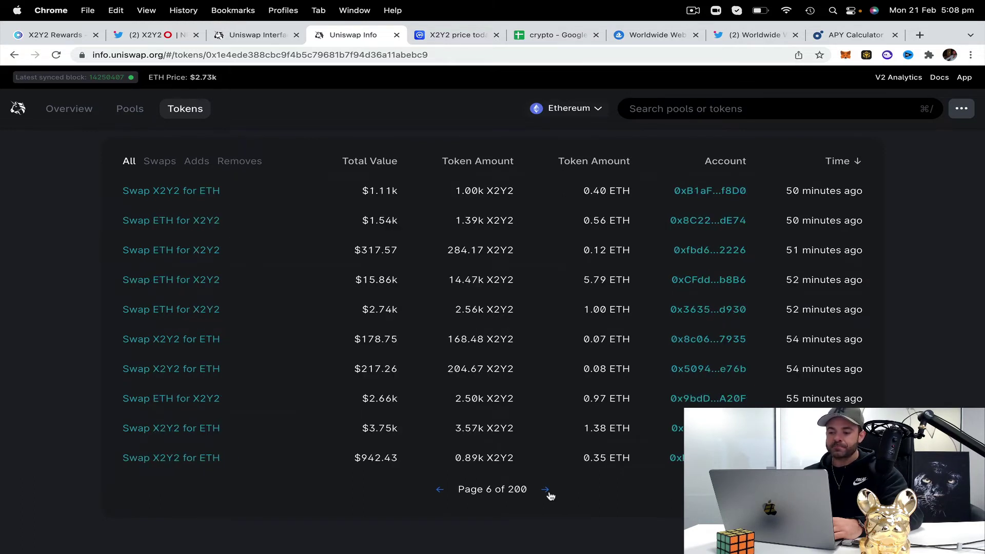
{"action": "left_click", "coordinate": [550, 495]}
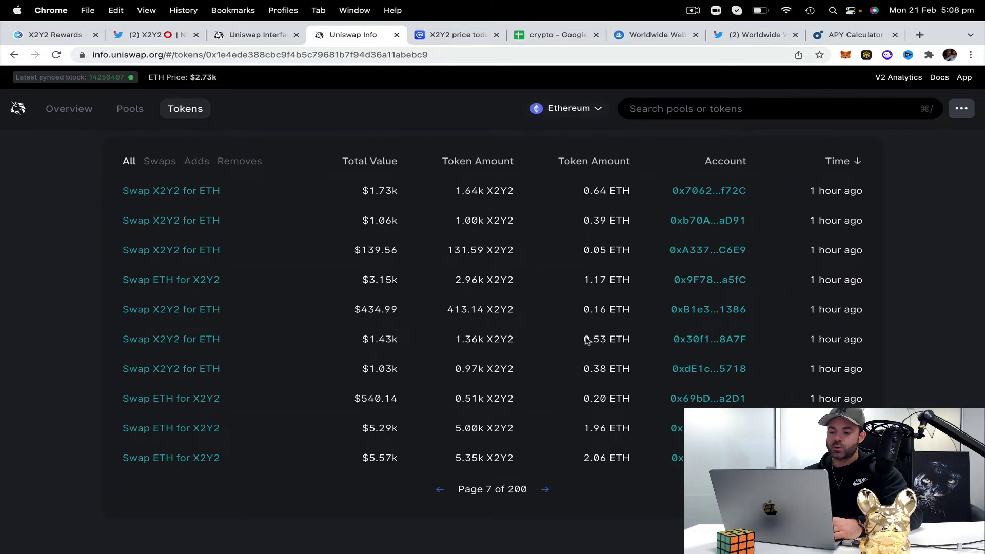
{"action": "left_click", "coordinate": [547, 490]}
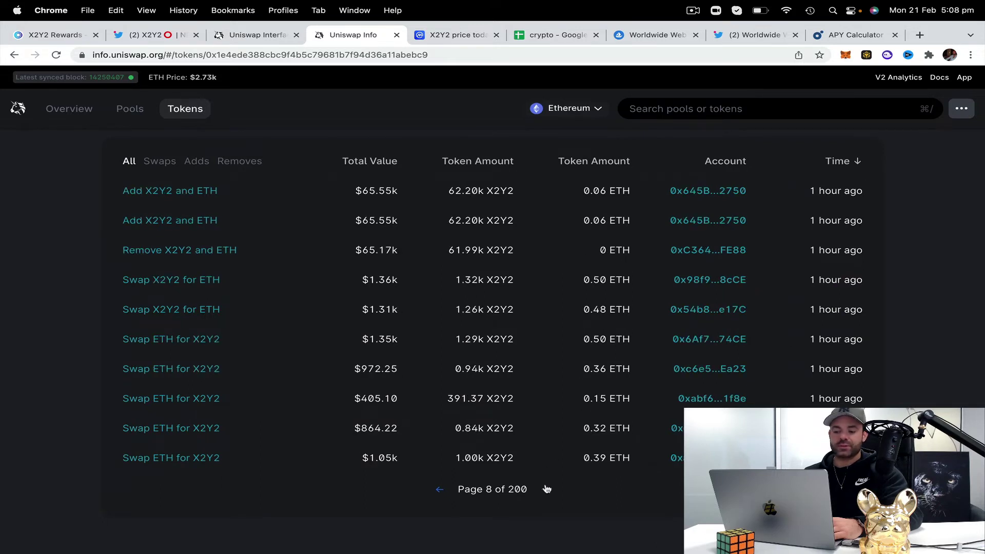
{"action": "left_click", "coordinate": [547, 490]}
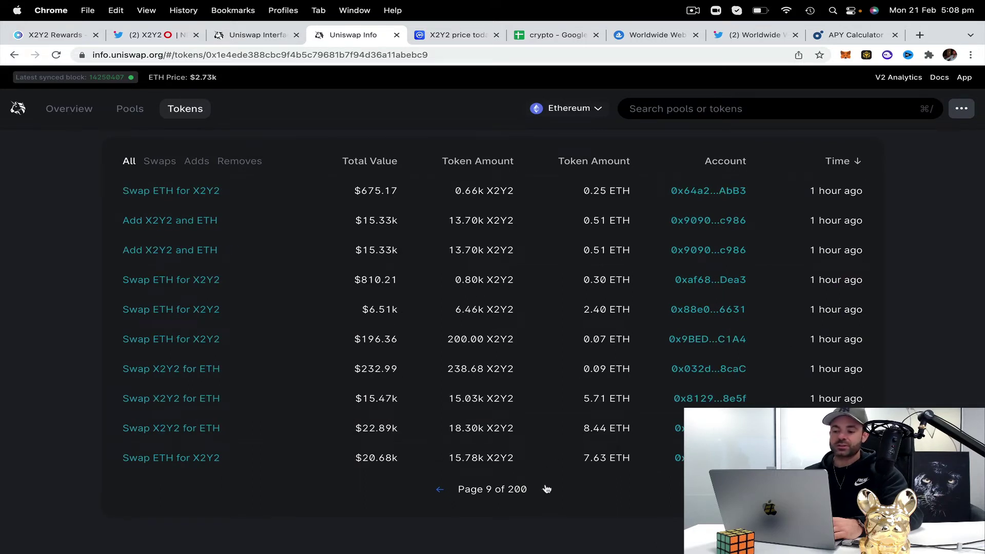
{"action": "left_click", "coordinate": [547, 489]}
{"action": "left_click", "coordinate": [547, 490]}
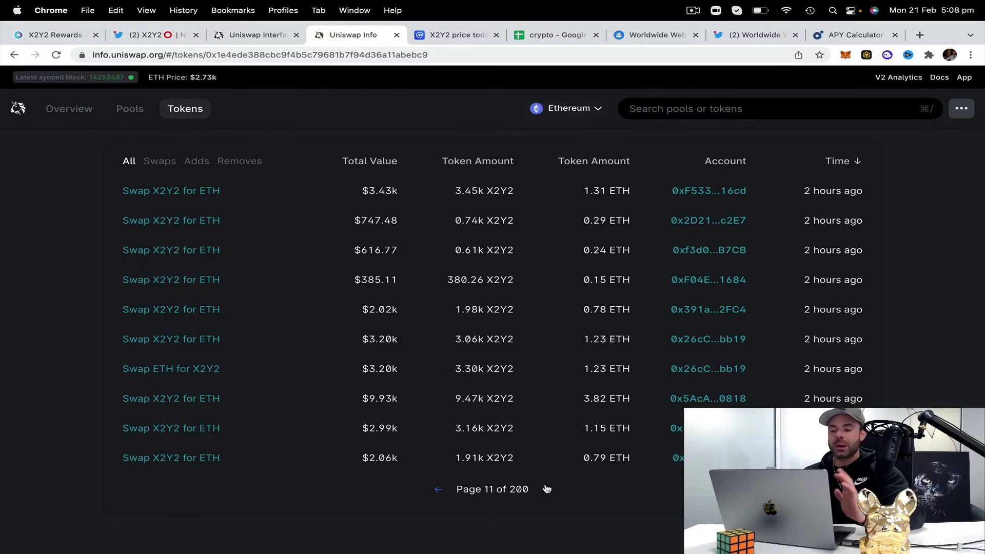
{"action": "scroll", "coordinate": [79, 322], "scroll_direction": "up", "scroll_amount": 20}
Check the compounding stake on the X2Y2 rewards page, and set the APY calculator's term to 14 days
{"action": "left_click", "coordinate": [55, 34]}
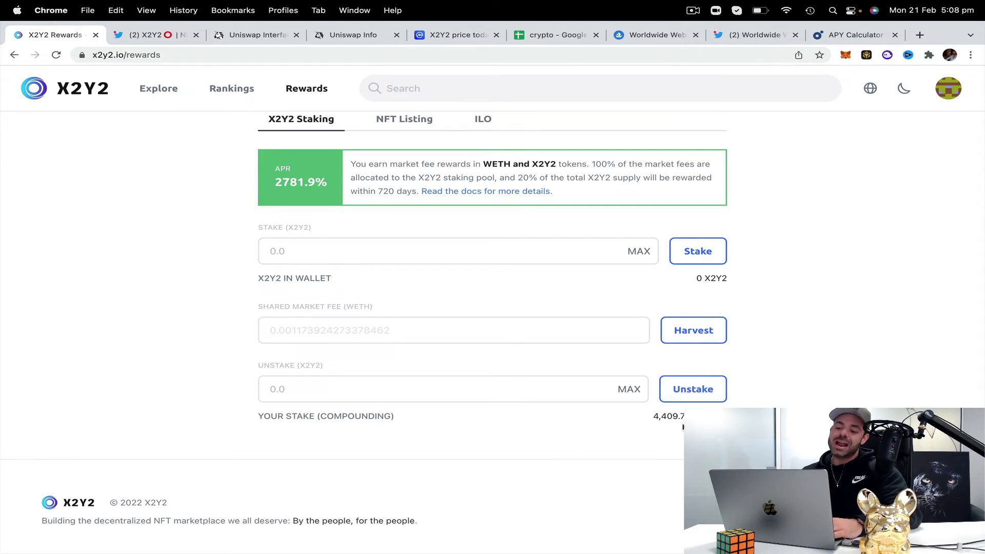
{"action": "left_click", "coordinate": [852, 34]}
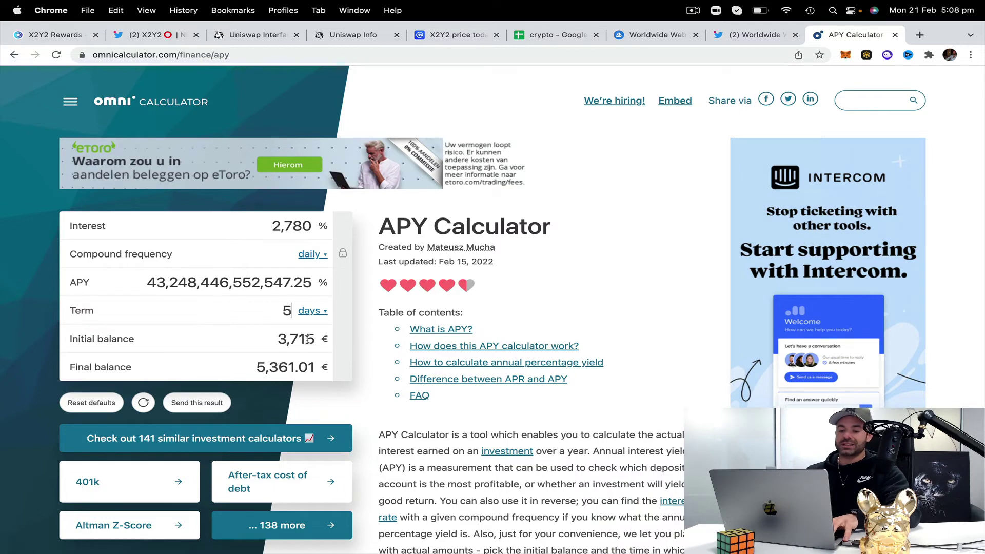
{"action": "key", "text": "BackSpace"}
{"action": "type", "text": "14"}
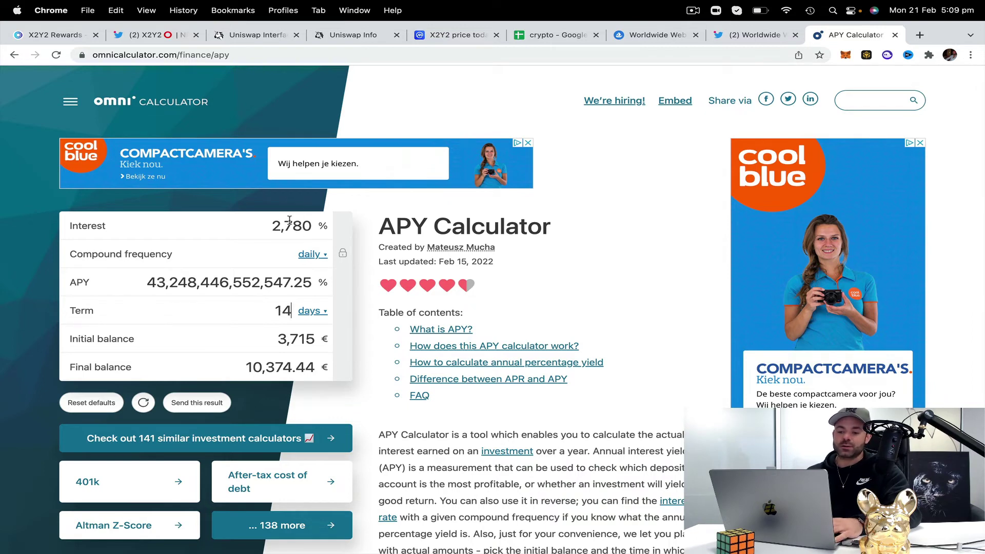
Set the APY calculator's interest to 2200 % for the 14-day projection
{"action": "left_click", "coordinate": [306, 224]}
{"action": "key", "text": "BackSpace"}
{"action": "key", "text": "BackSpace"}
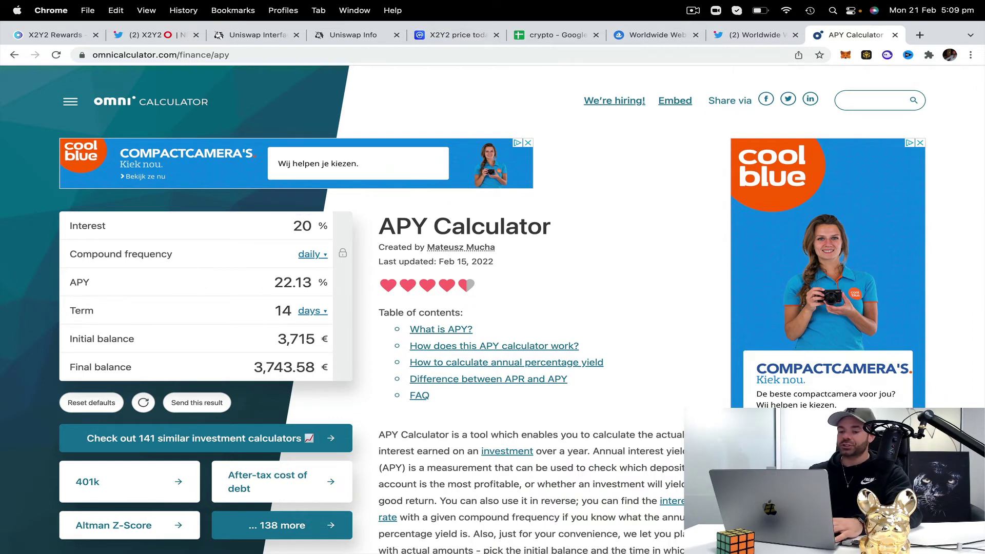
{"action": "key", "text": "BackSpace"}
{"action": "type", "text": "200"}
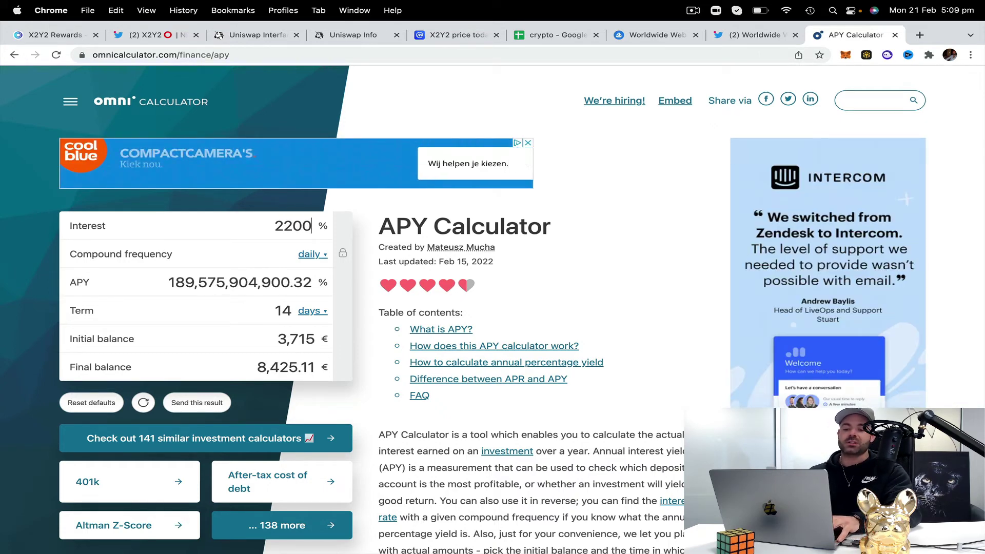
Project the 14-day final balance at 1800 % interest, and clear the interest value after reading the result
{"action": "key", "text": "BackSpace"}
{"action": "key", "text": "BackSpace"}
{"action": "key", "text": "BackSpace"}
{"action": "key", "text": "BackSpace"}
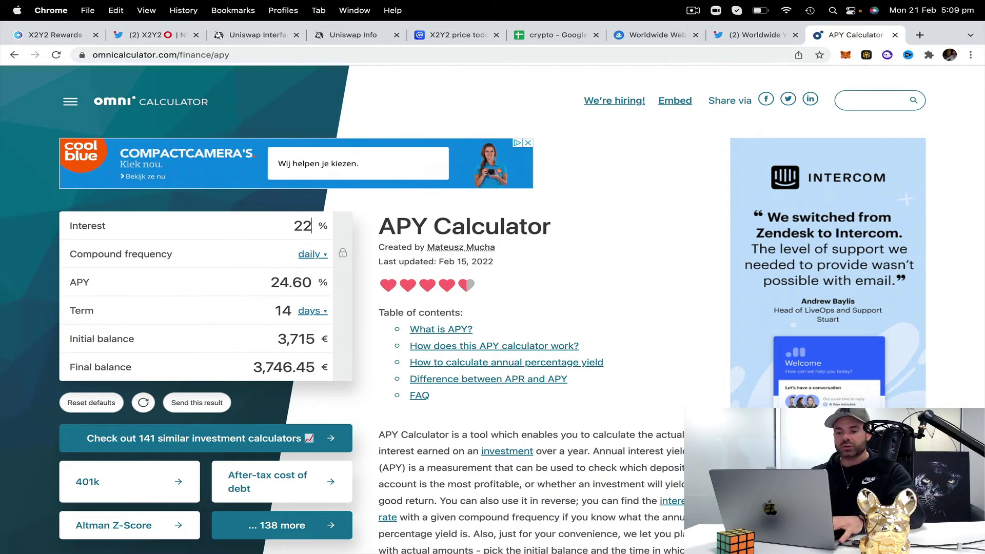
{"action": "type", "text": "1"}
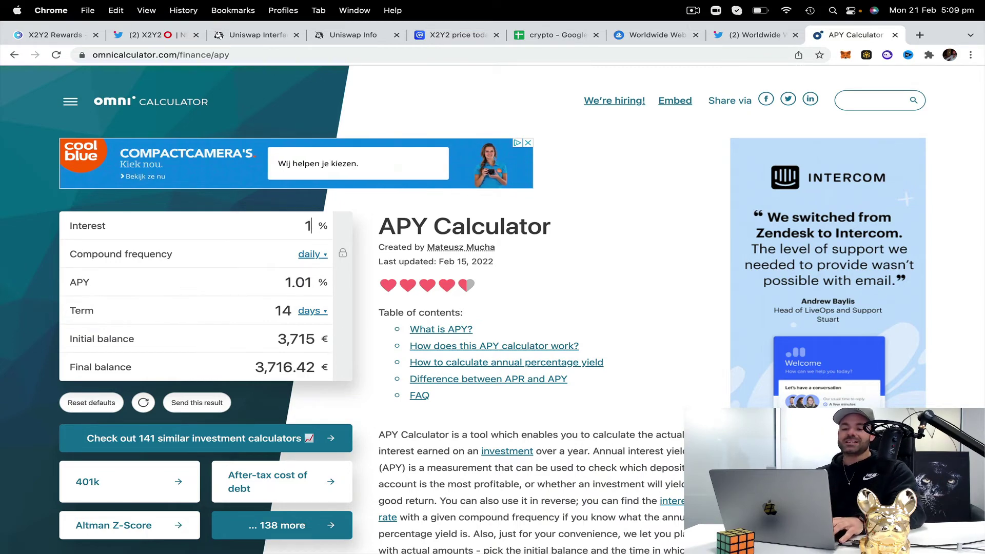
{"action": "key", "text": "BackSpace"}
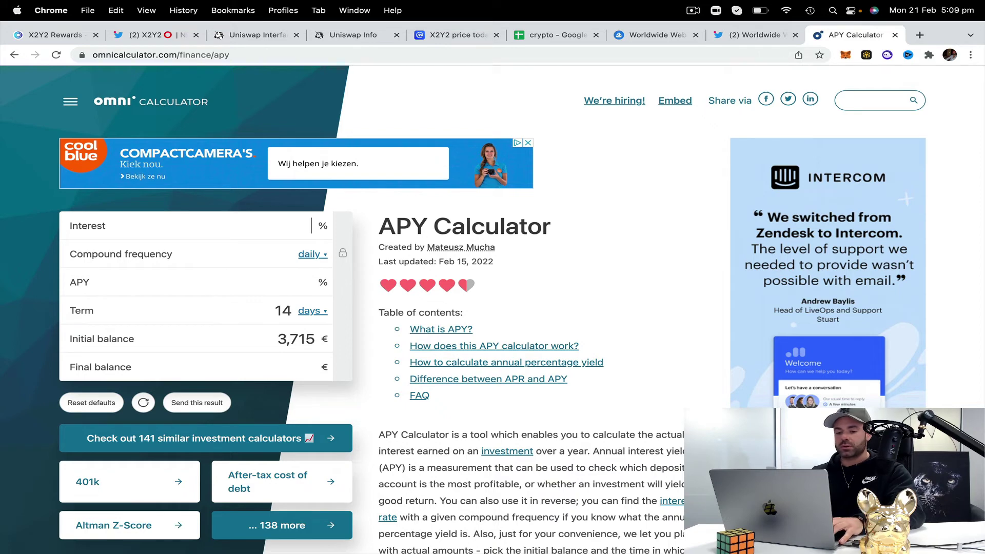
{"action": "type", "text": "1800"}
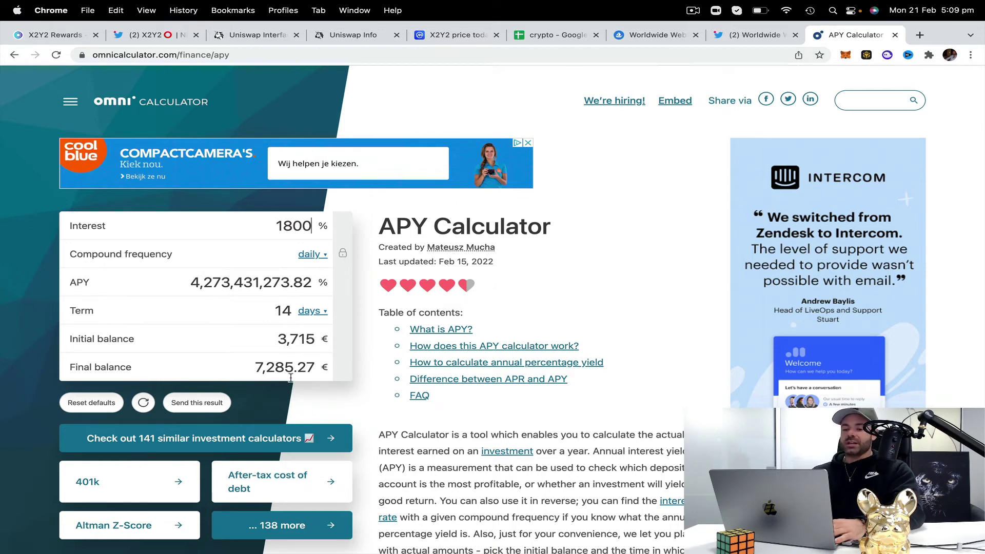
{"action": "key", "text": "BackSpace"}
{"action": "key", "text": "BackSpace"}
{"action": "key", "text": "BackSpace"}
{"action": "key", "text": "BackSpace"}
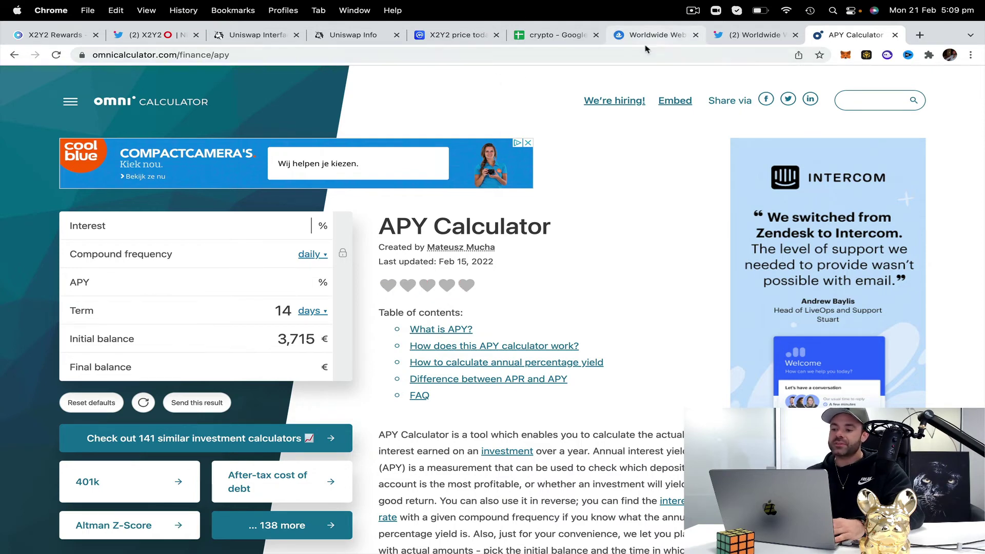
Check the 19/02 15:30 staking balance in the crypto spreadsheet against the current X2Y2 price on CoinMarketCap
{"action": "left_click", "coordinate": [537, 36]}
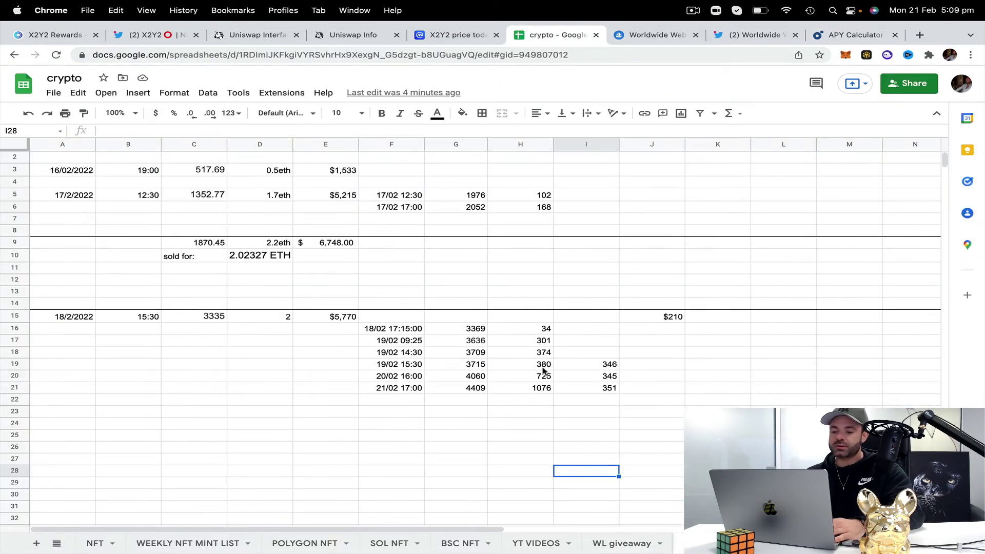
{"action": "left_click", "coordinate": [485, 368]}
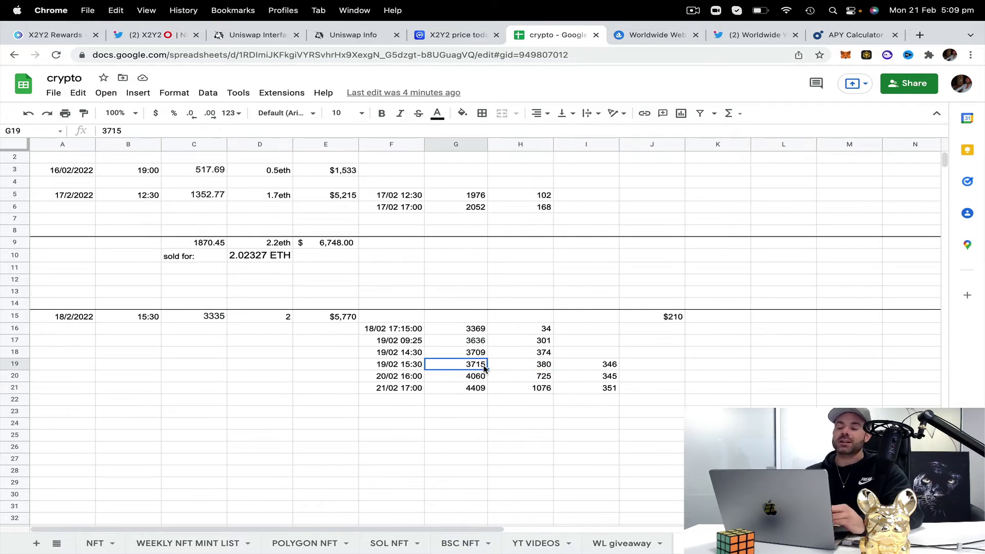
{"action": "left_click", "coordinate": [459, 33]}
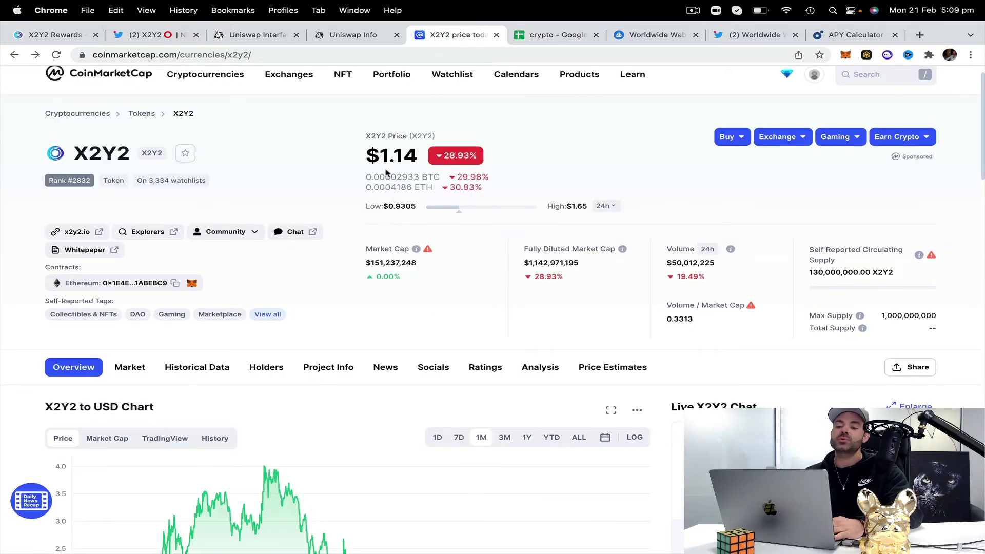
{"action": "left_click_drag", "start_coordinate": [368, 154], "coordinate": [428, 157]}
{"action": "left_click", "coordinate": [485, 165]}
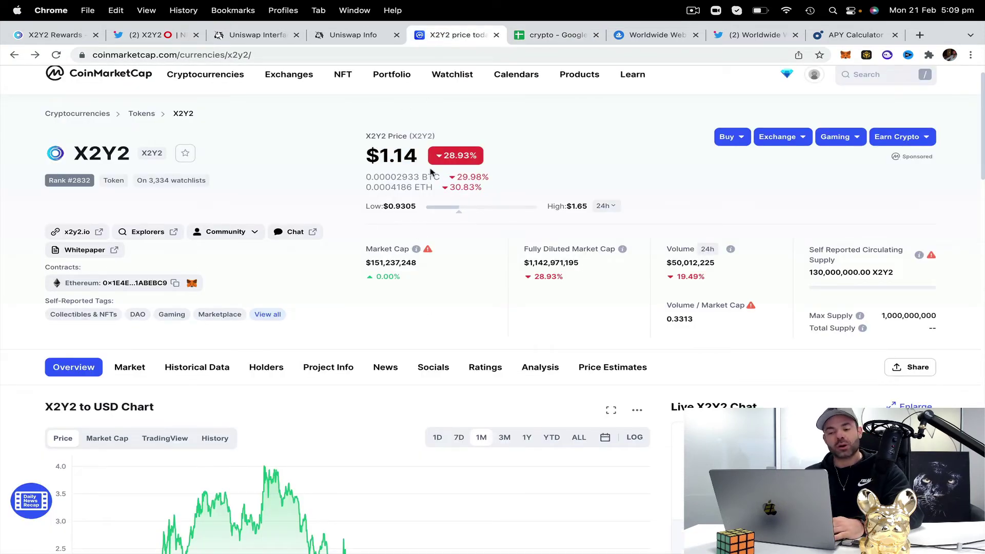
Search CoinMarketCap for "looksrare" and open the LooksRare (LOOKS) token page
{"action": "scroll", "coordinate": [548, 238], "scroll_direction": "up", "scroll_amount": 1}
{"action": "left_click", "coordinate": [883, 104]}
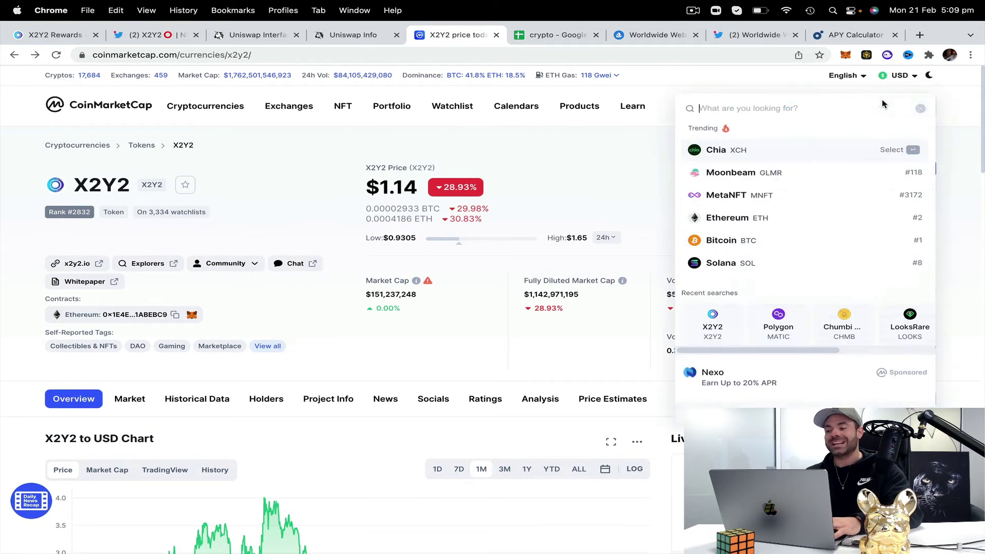
{"action": "type", "text": "looksrare"}
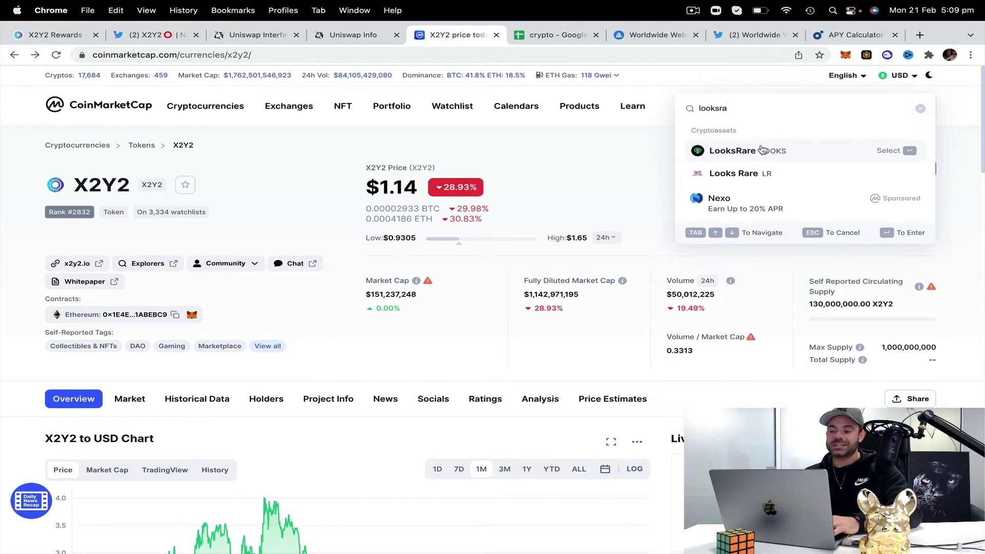
{"action": "left_click", "coordinate": [754, 151]}
Examine the LooksRare price chart over 1 month and 3 months, comparing its peak with recent prices
{"action": "scroll", "coordinate": [501, 295], "scroll_direction": "down", "scroll_amount": 4}
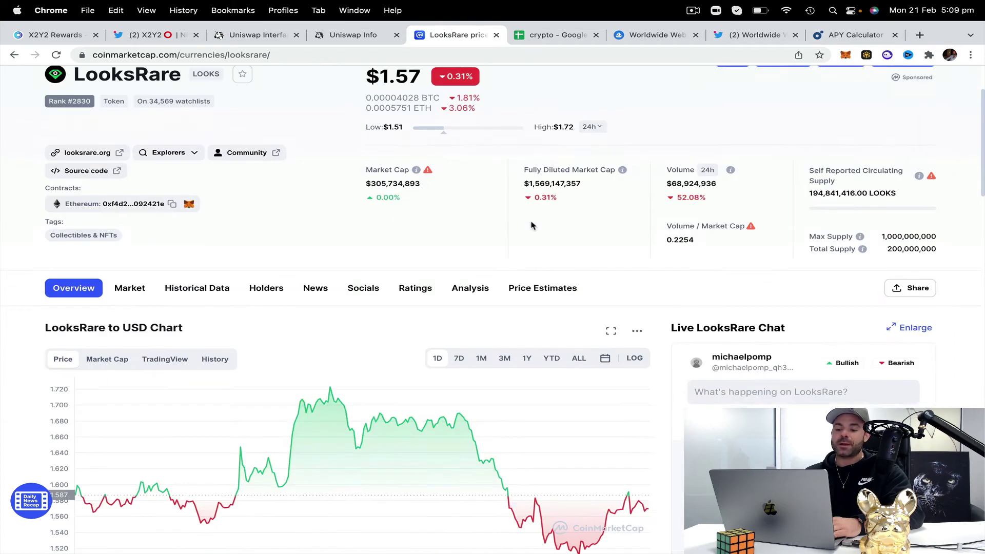
{"action": "left_click", "coordinate": [481, 272]}
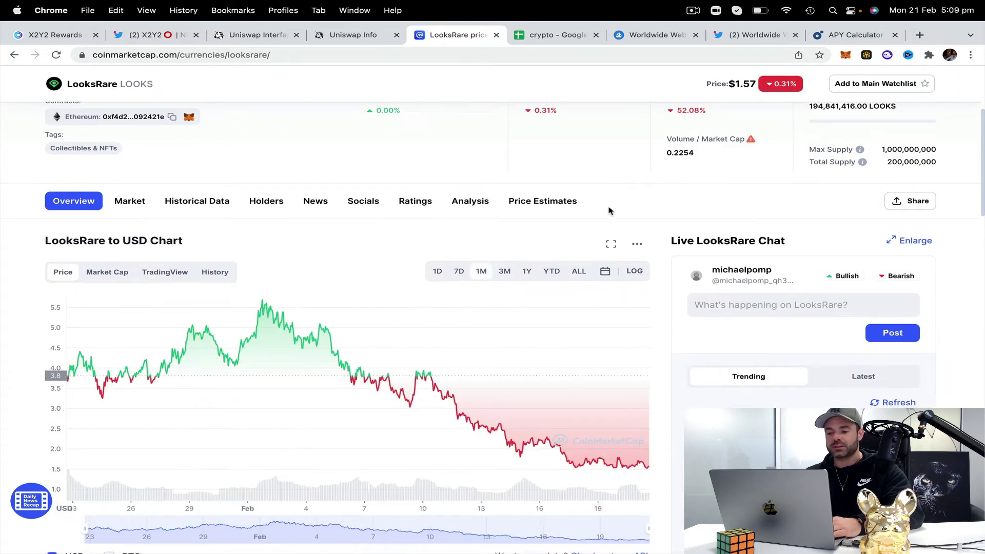
{"action": "left_click", "coordinate": [505, 272]}
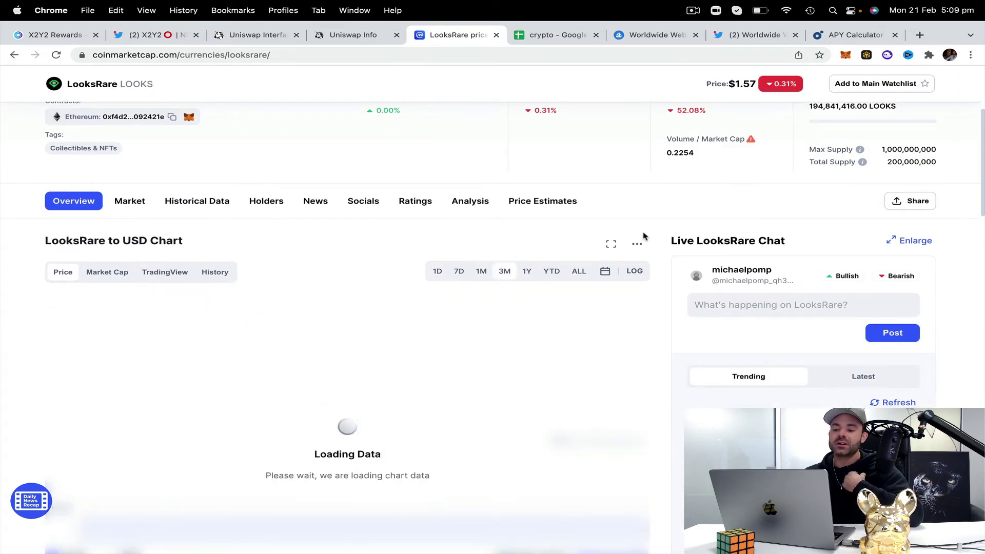
{"action": "scroll", "coordinate": [650, 237], "scroll_direction": "down", "scroll_amount": 1}
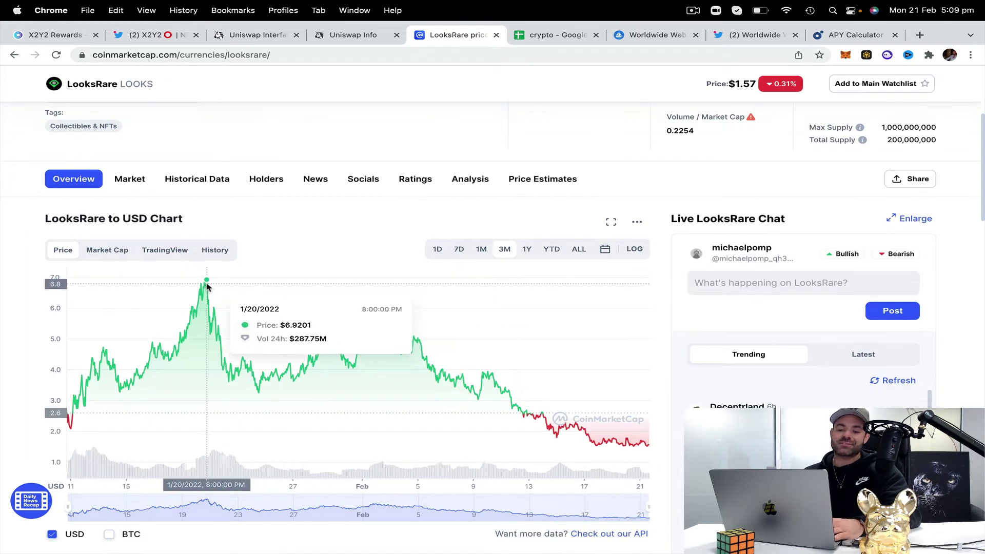
{"action": "scroll", "coordinate": [341, 226], "scroll_direction": "up", "scroll_amount": 2}
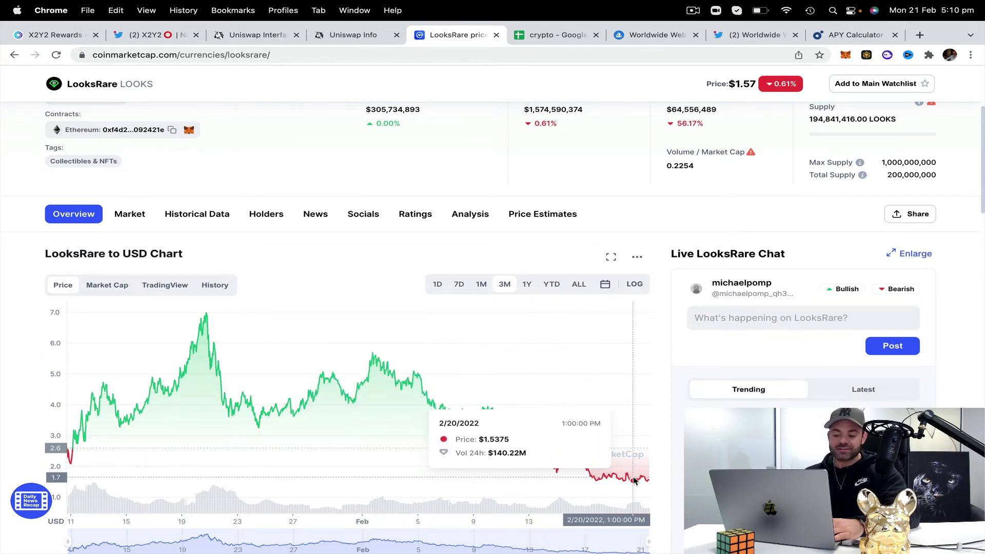
{"action": "scroll", "coordinate": [674, 186], "scroll_direction": "up", "scroll_amount": 4}
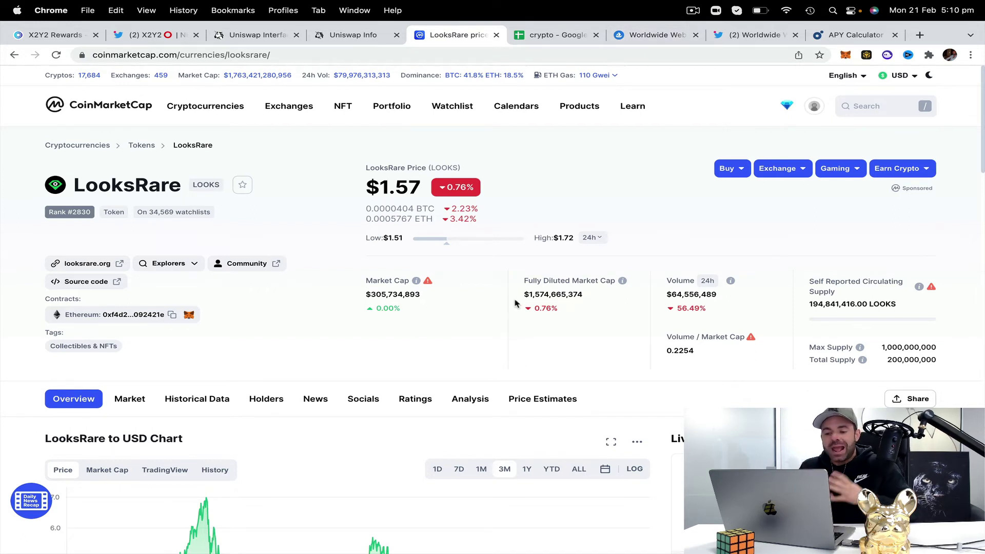
Return to the X2Y2 token page to view its 7-day price chart, and recheck the staking spreadsheet against the price
{"action": "left_click", "coordinate": [14, 55]}
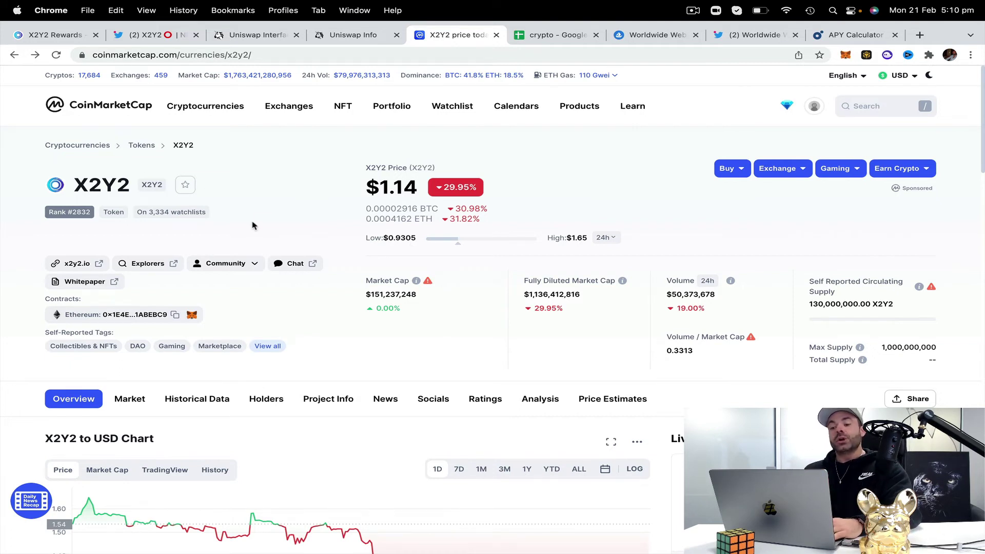
{"action": "scroll", "coordinate": [347, 248], "scroll_direction": "down", "scroll_amount": 2}
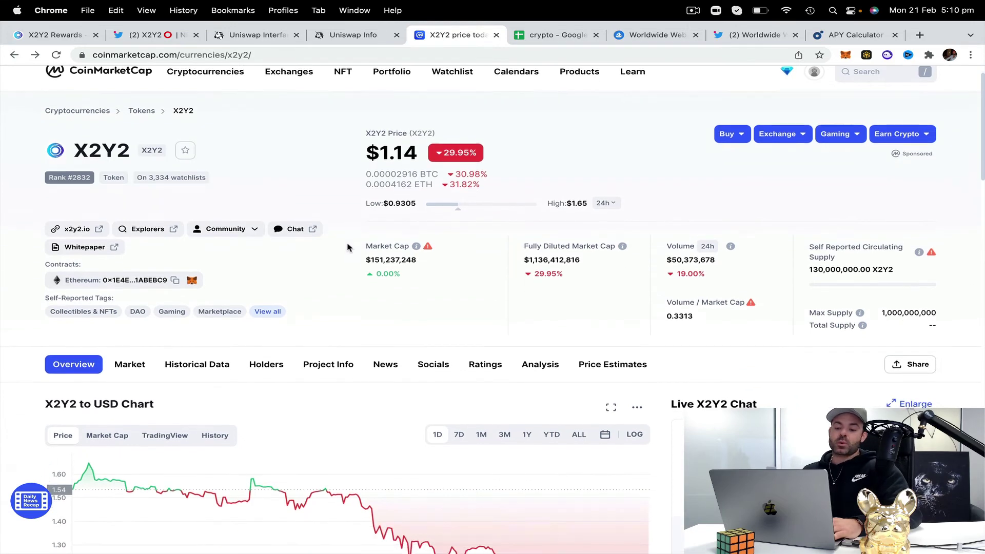
{"action": "scroll", "coordinate": [601, 275], "scroll_direction": "down", "scroll_amount": 1}
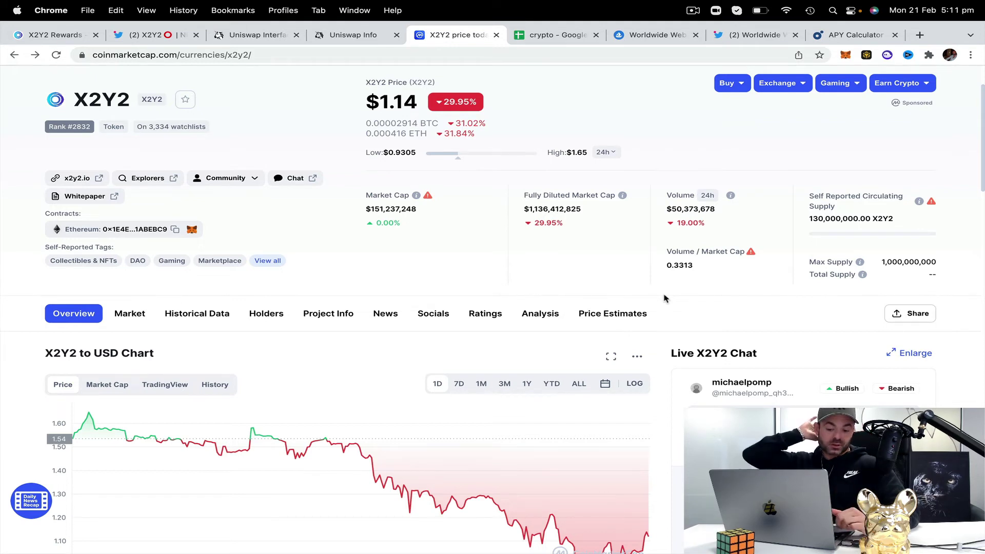
{"action": "left_click", "coordinate": [459, 384]}
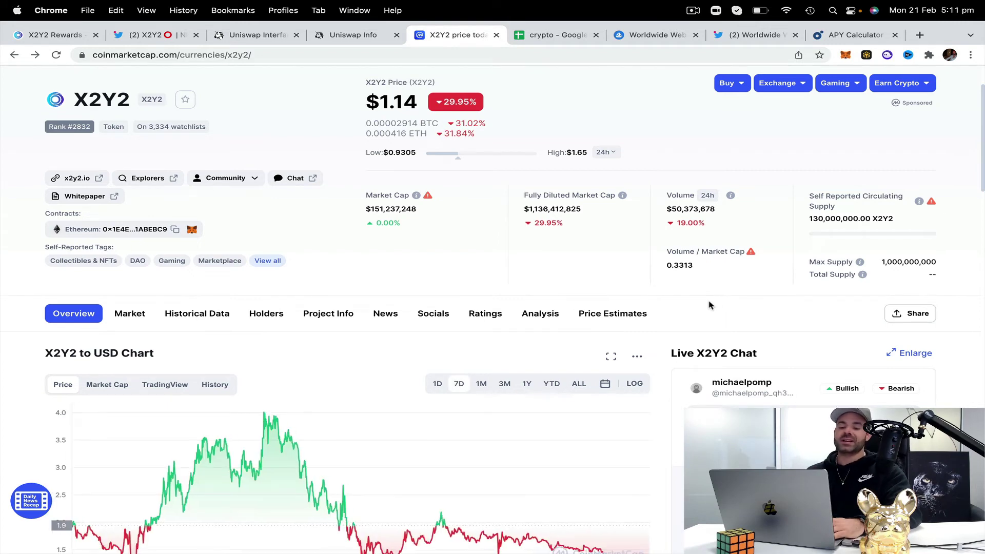
{"action": "scroll", "coordinate": [378, 239], "scroll_direction": "up", "scroll_amount": 2}
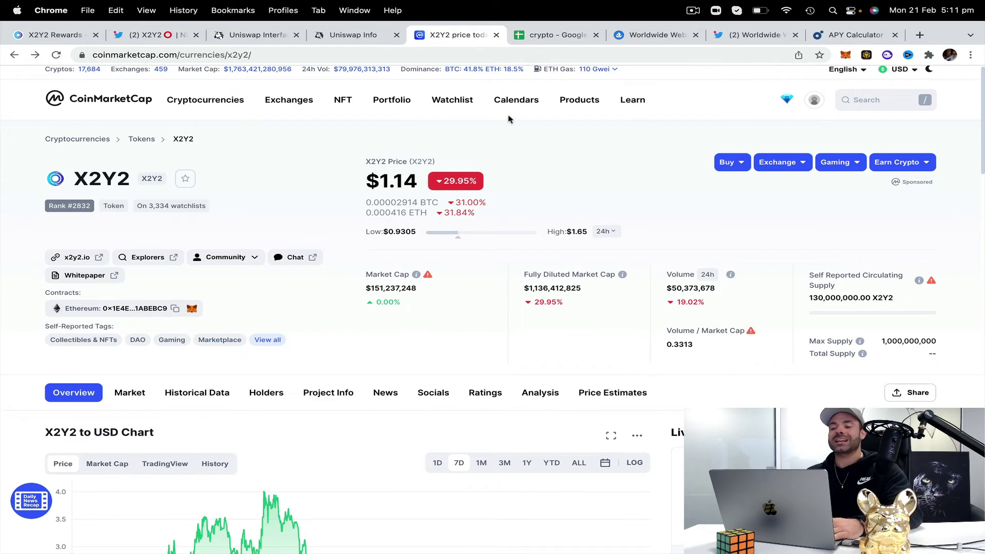
{"action": "left_click", "coordinate": [547, 38]}
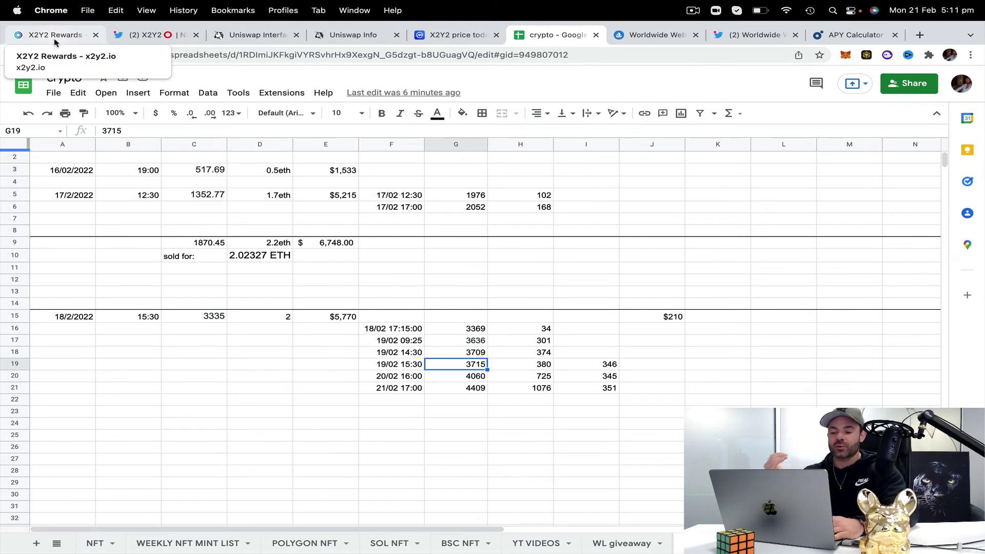
{"action": "left_click", "coordinate": [458, 35]}
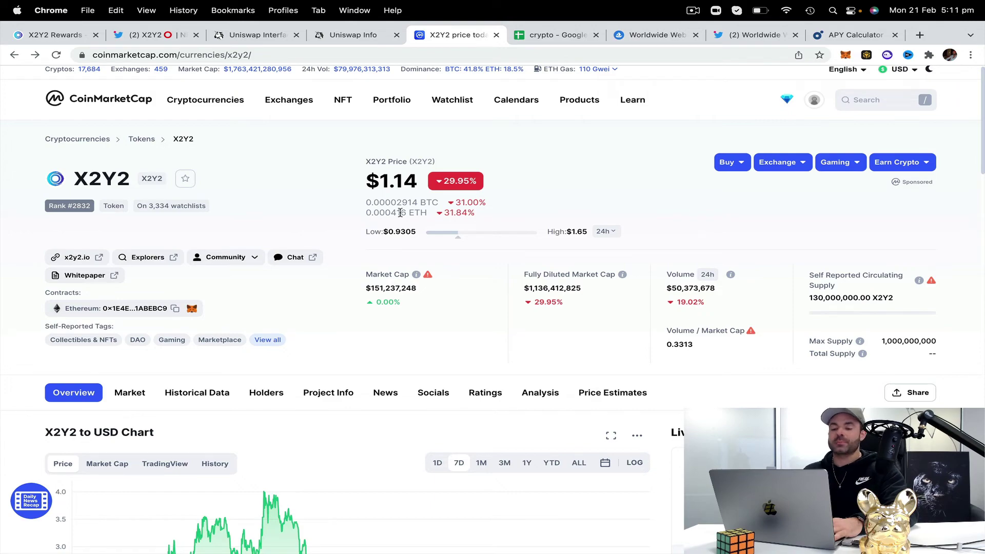
Read the latest tweets on the X2Y2 Twitter profile about fee distribution and the lower-floor bot idea
{"action": "left_click", "coordinate": [152, 35]}
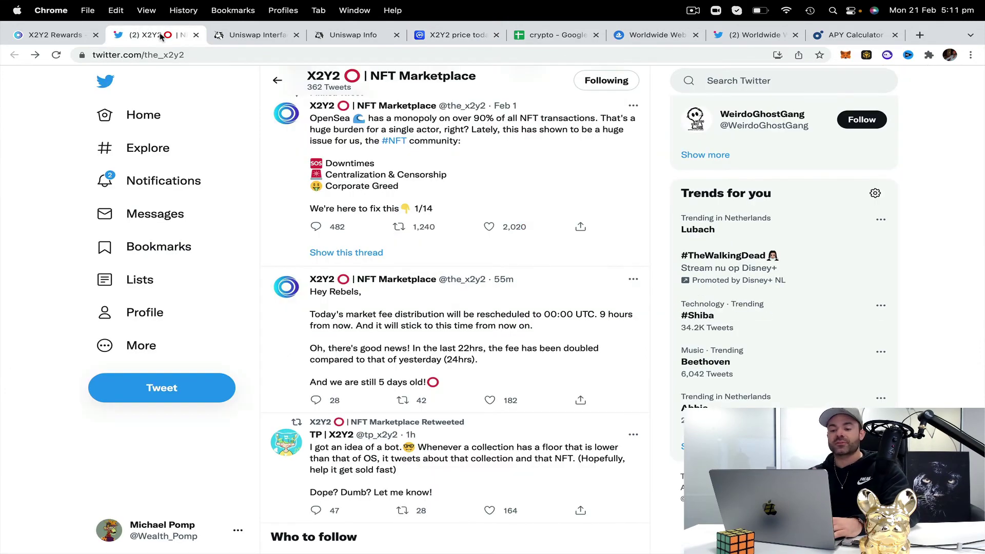
{"action": "scroll", "coordinate": [462, 180], "scroll_direction": "up", "scroll_amount": 6}
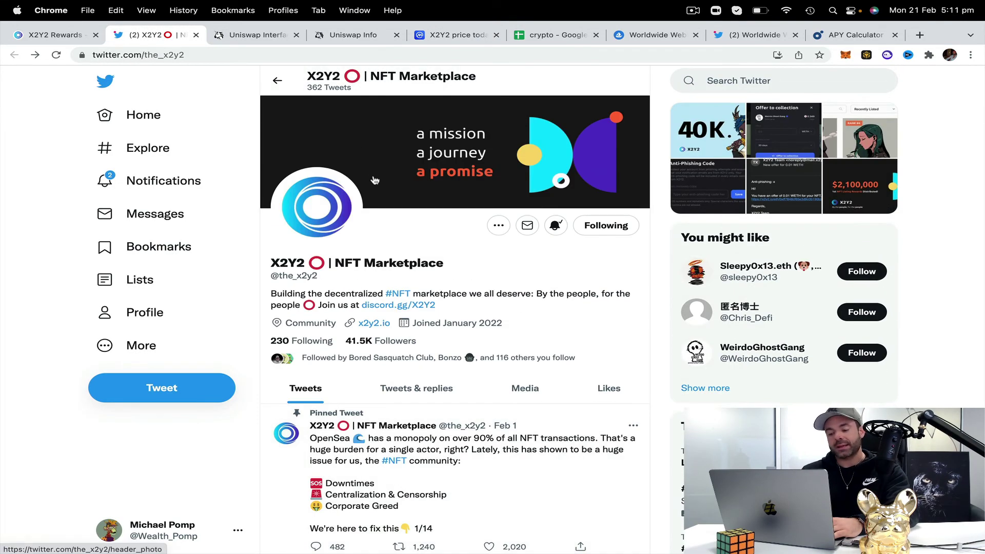
{"action": "scroll", "coordinate": [524, 226], "scroll_direction": "down", "scroll_amount": 9}
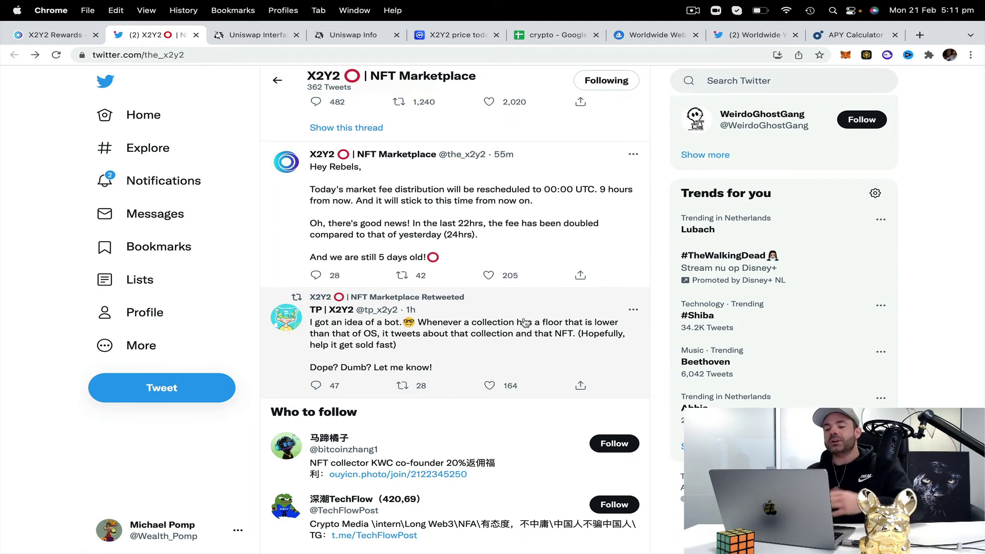
{"action": "scroll", "coordinate": [523, 323], "scroll_direction": "down", "scroll_amount": 3}
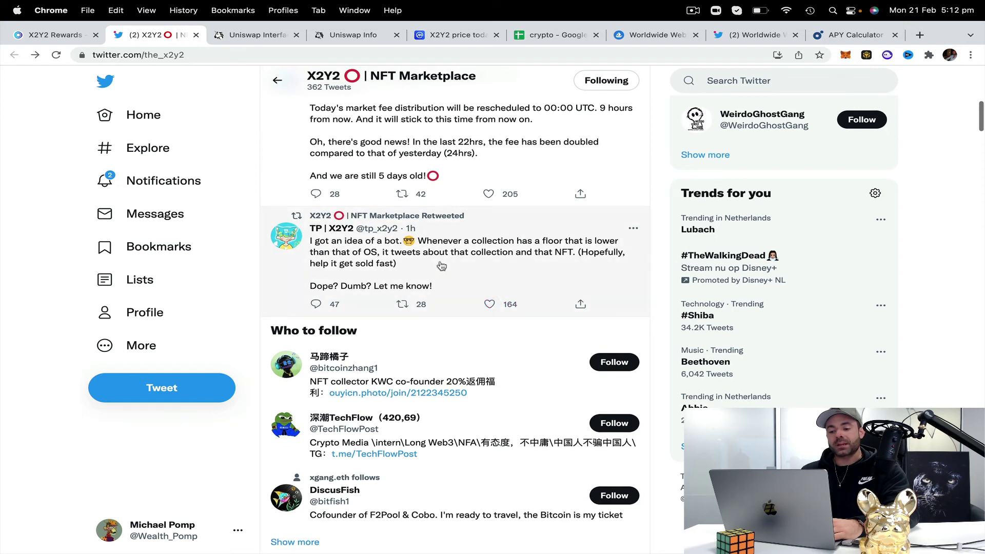
{"action": "scroll", "coordinate": [428, 259], "scroll_direction": "down", "scroll_amount": 1}
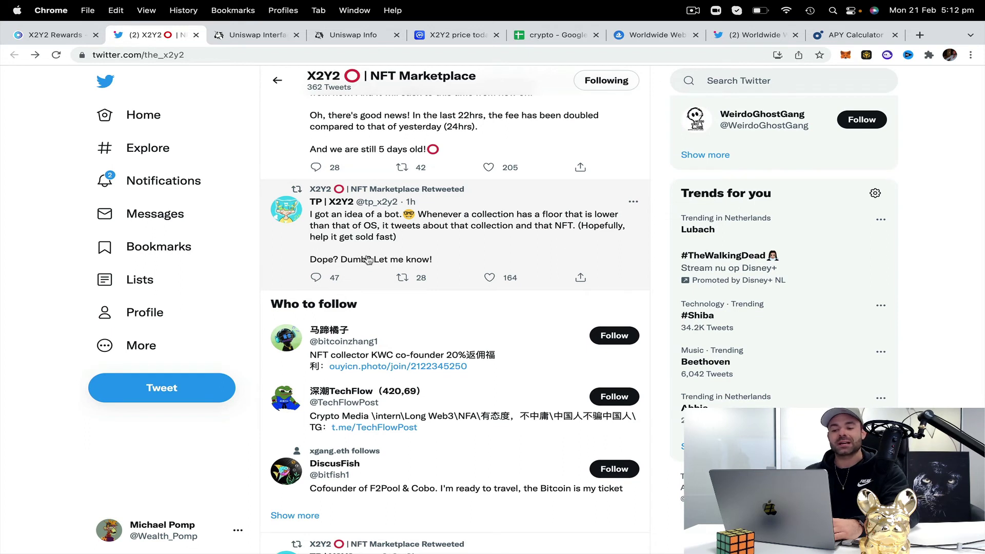
Open the retweeted post about the lower-floor bot idea and read through its replies
{"action": "left_click", "coordinate": [427, 252]}
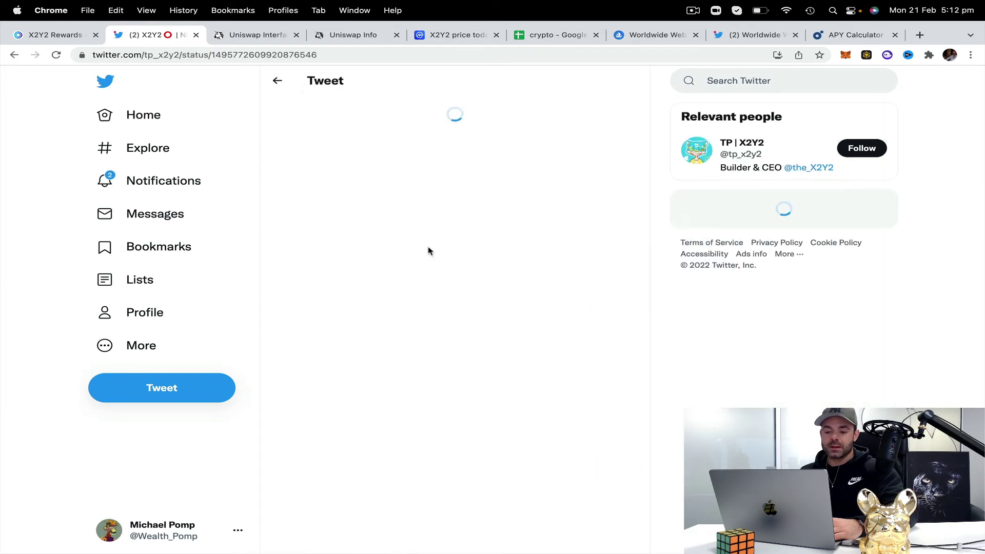
{"action": "scroll", "coordinate": [479, 318], "scroll_direction": "down", "scroll_amount": 10}
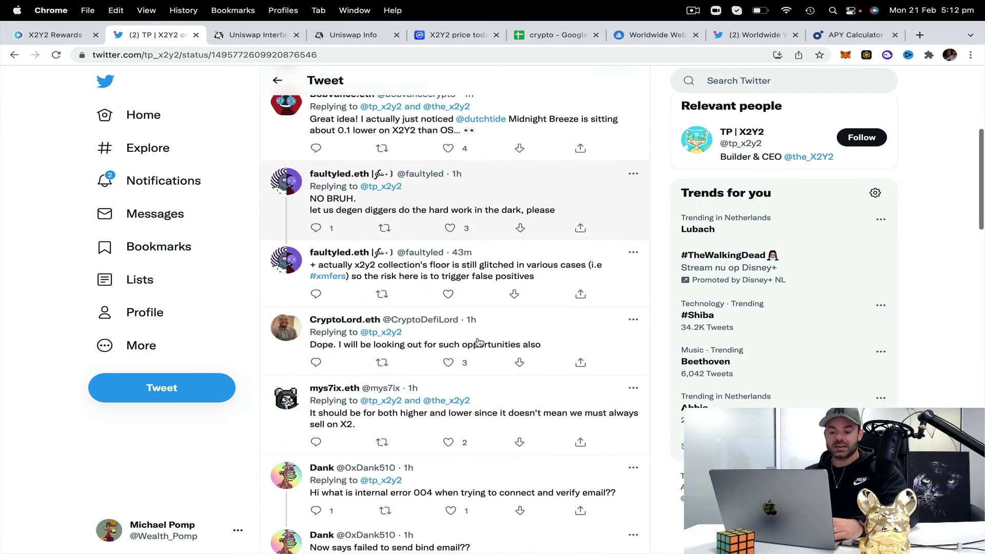
{"action": "scroll", "coordinate": [478, 342], "scroll_direction": "down", "scroll_amount": 3}
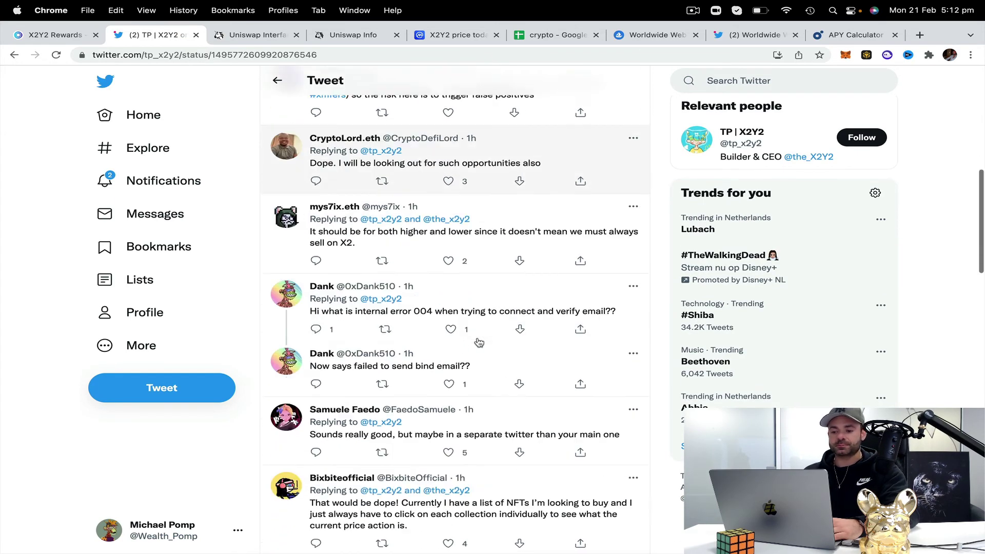
{"action": "scroll", "coordinate": [479, 342], "scroll_direction": "down", "scroll_amount": 3}
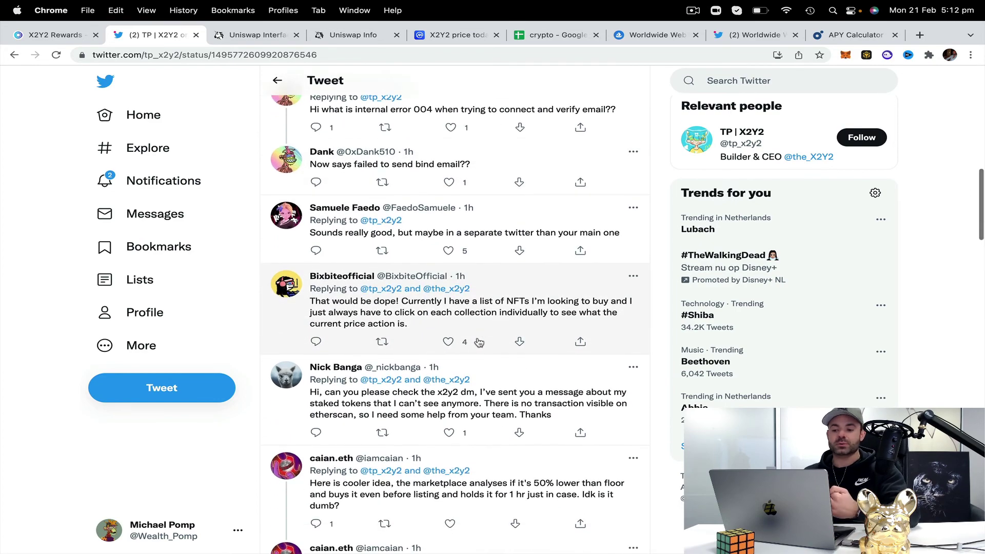
Read the remaining replies to the lower-floor bot idea and return to the X2Y2 Twitter profile
{"action": "scroll", "coordinate": [479, 342], "scroll_direction": "down", "scroll_amount": 4}
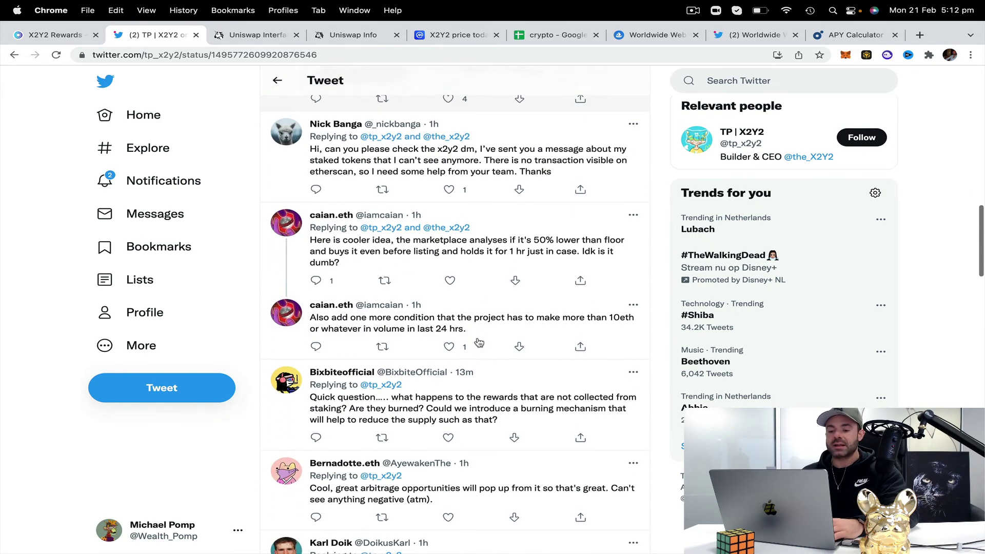
{"action": "scroll", "coordinate": [478, 342], "scroll_direction": "up", "scroll_amount": 15}
{"action": "left_click", "coordinate": [277, 81]}
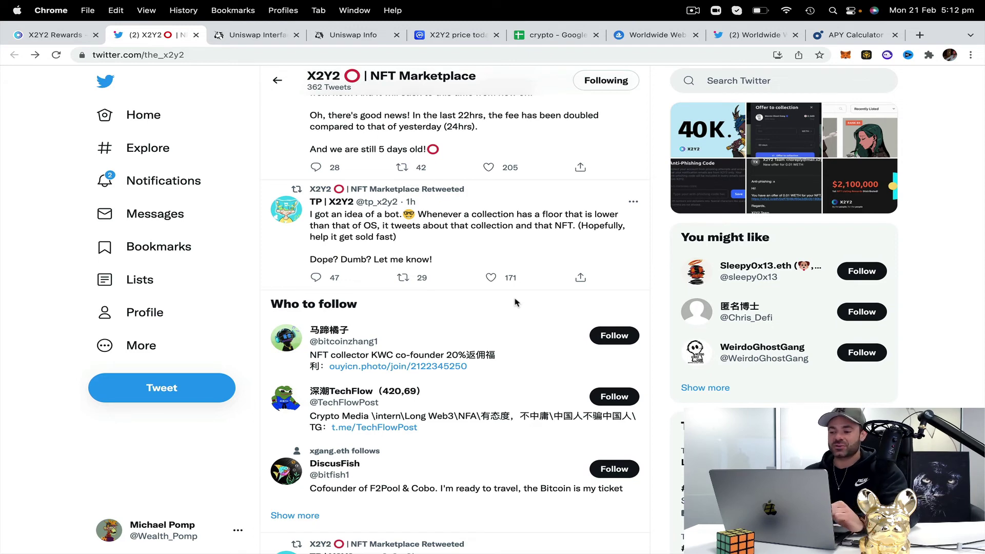
Open the retweeted thread asking why English speakers dislike the X2Y2 name and read through its replies
{"action": "scroll", "coordinate": [516, 302], "scroll_direction": "down", "scroll_amount": 2}
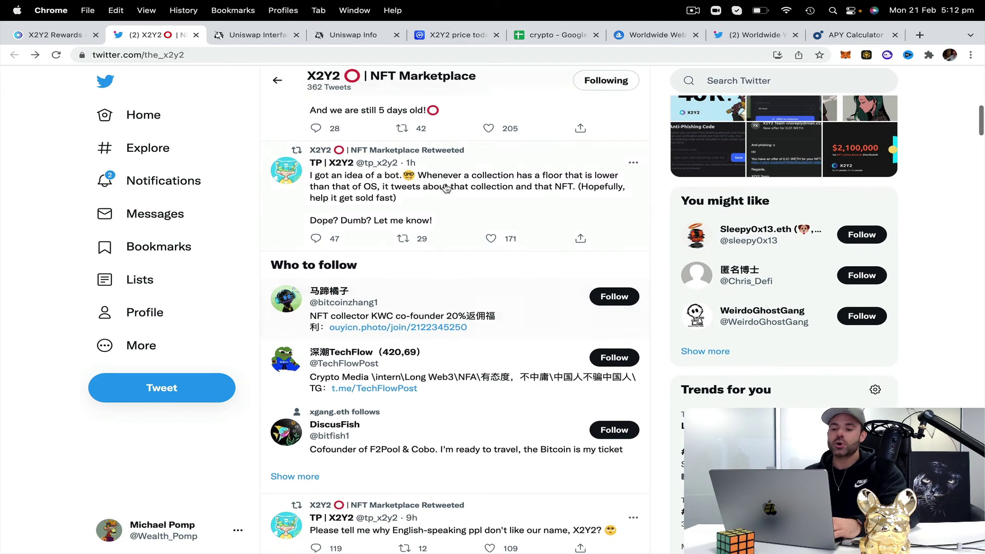
{"action": "scroll", "coordinate": [494, 392], "scroll_direction": "down", "scroll_amount": 8}
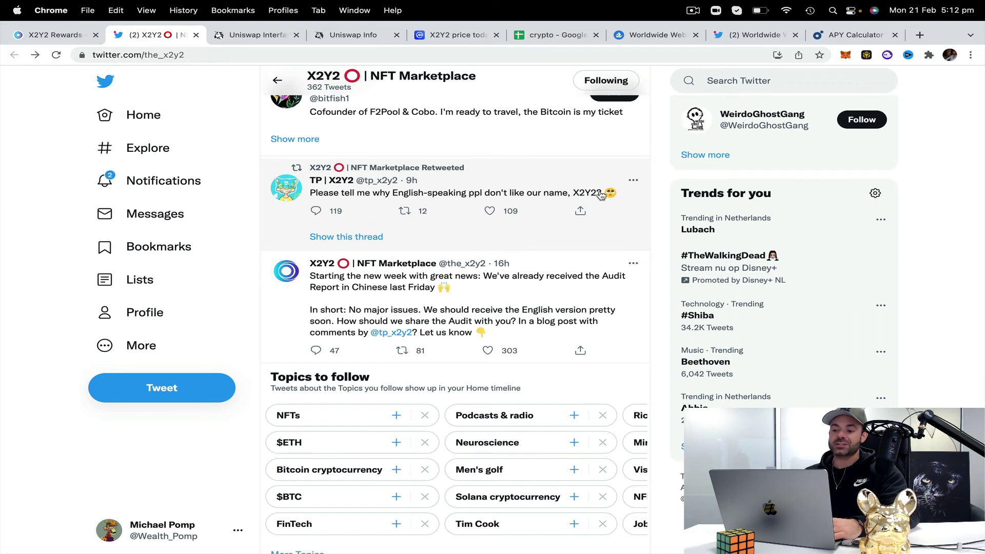
{"action": "left_click", "coordinate": [500, 201]}
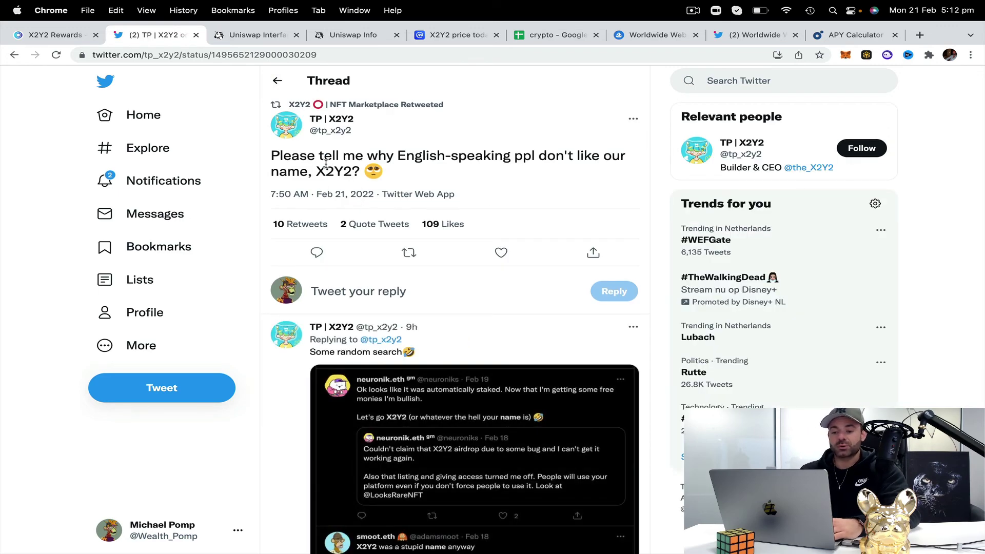
{"action": "scroll", "coordinate": [465, 278], "scroll_direction": "down", "scroll_amount": 4}
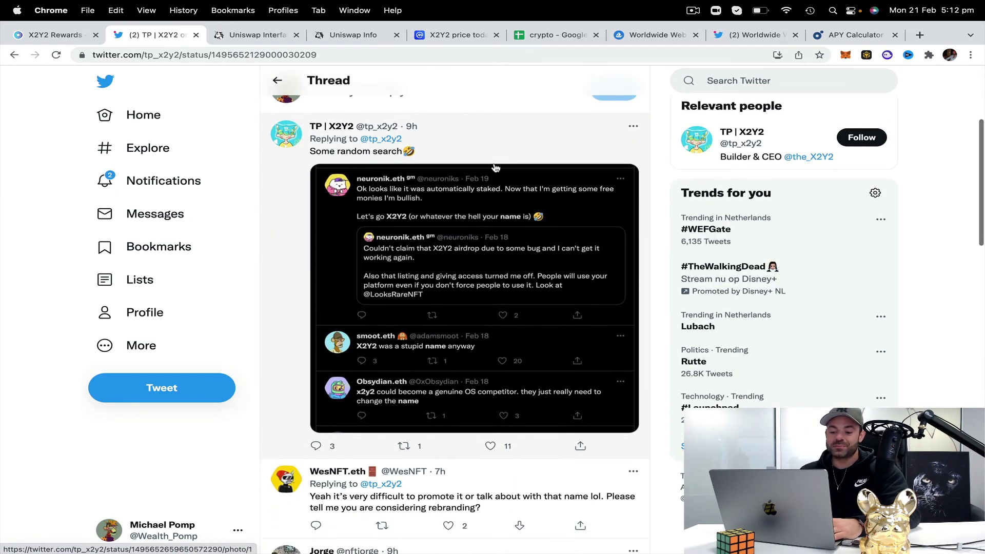
{"action": "scroll", "coordinate": [526, 380], "scroll_direction": "down", "scroll_amount": 5}
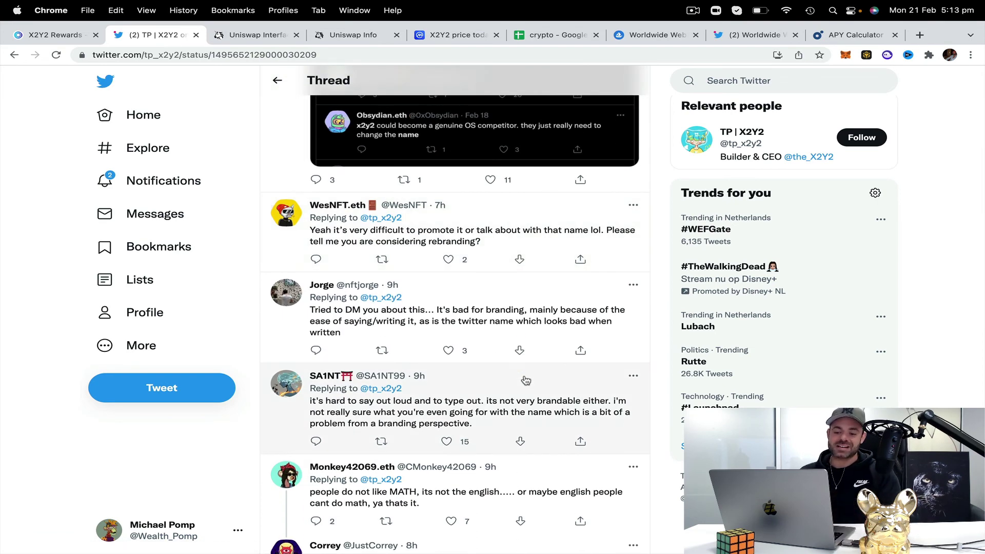
{"action": "scroll", "coordinate": [526, 380], "scroll_direction": "down", "scroll_amount": 5}
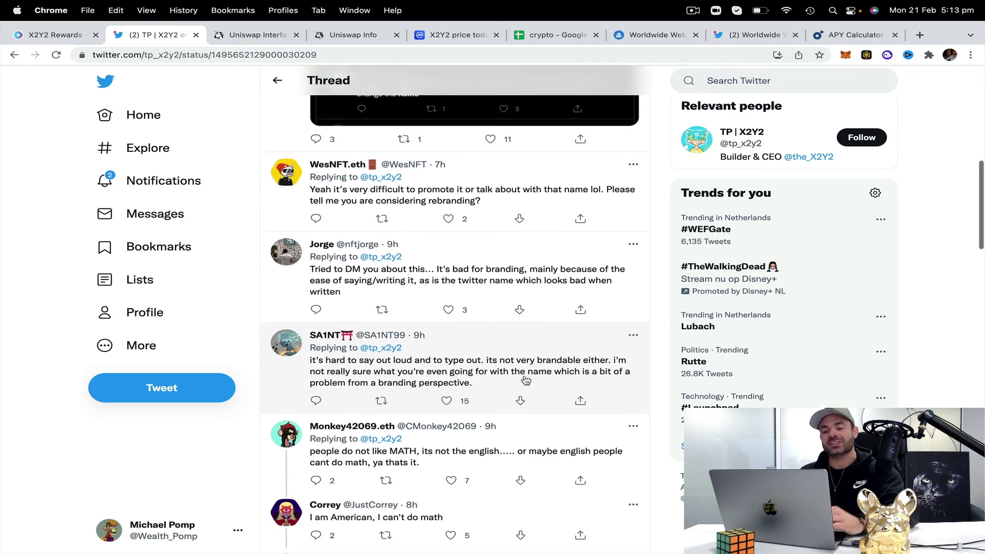
{"action": "scroll", "coordinate": [526, 380], "scroll_direction": "down", "scroll_amount": 3}
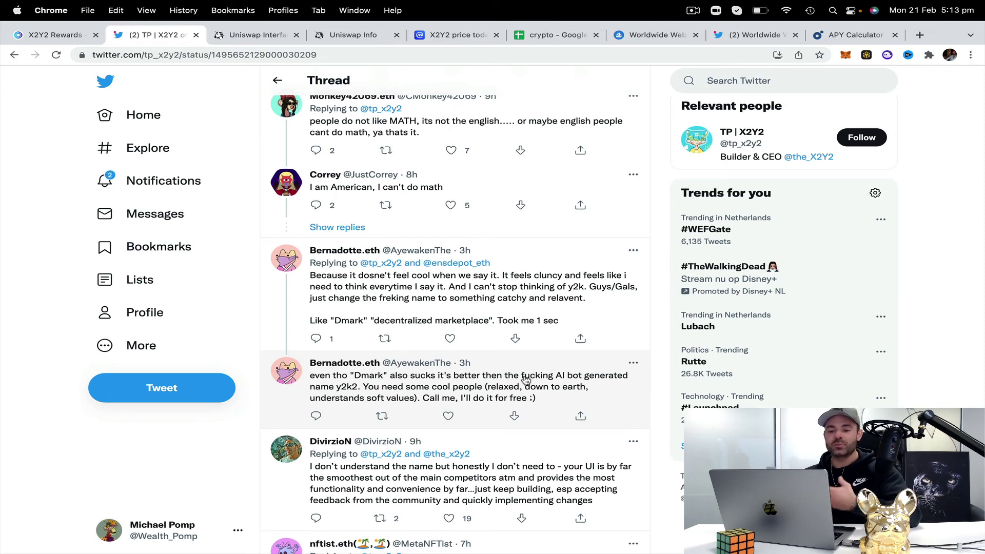
{"action": "scroll", "coordinate": [526, 380], "scroll_direction": "down", "scroll_amount": 6}
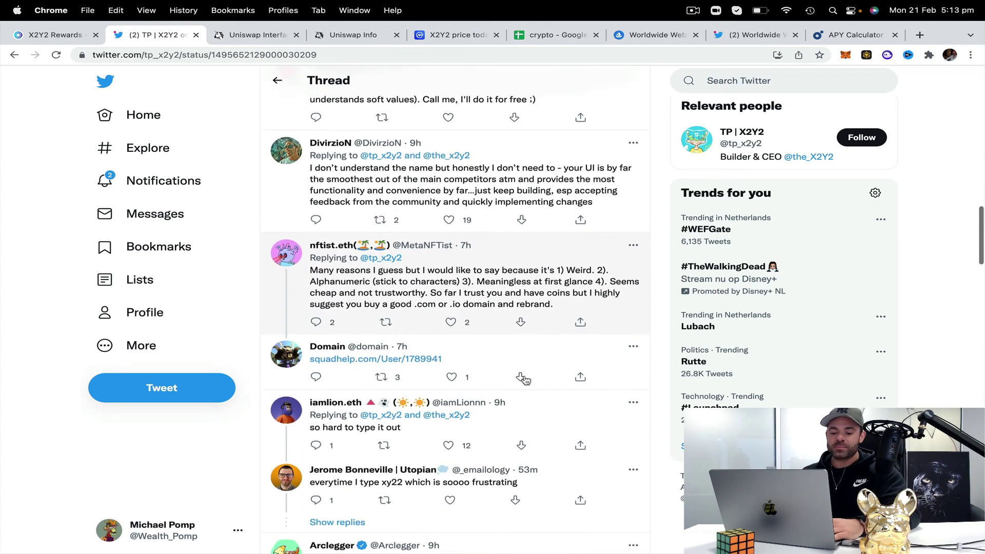
{"action": "scroll", "coordinate": [524, 379], "scroll_direction": "down", "scroll_amount": 10}
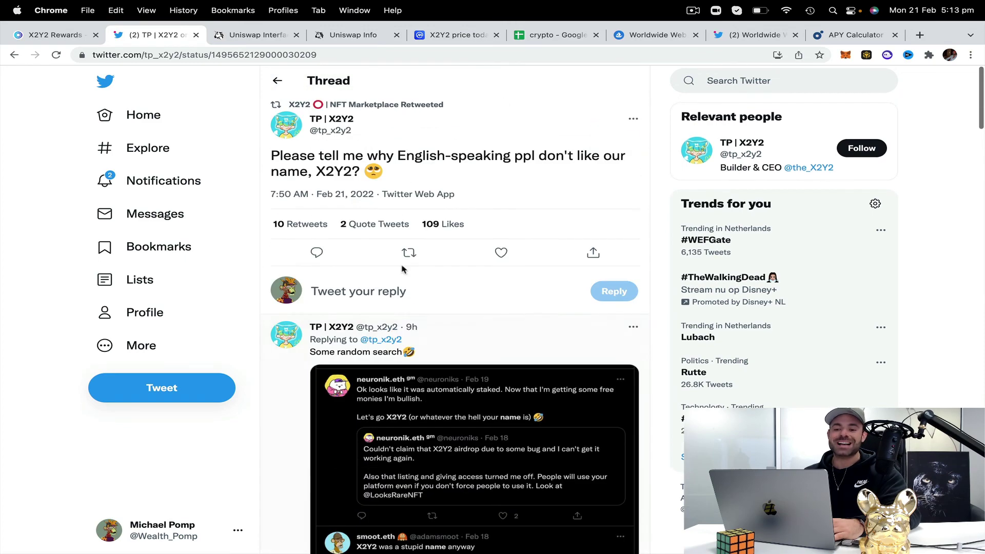
Return to the X2Y2 profile and read the tweets on the audit report, community growth and day 4 listing rewards
{"action": "scroll", "coordinate": [402, 269], "scroll_direction": "left", "scroll_amount": 5}
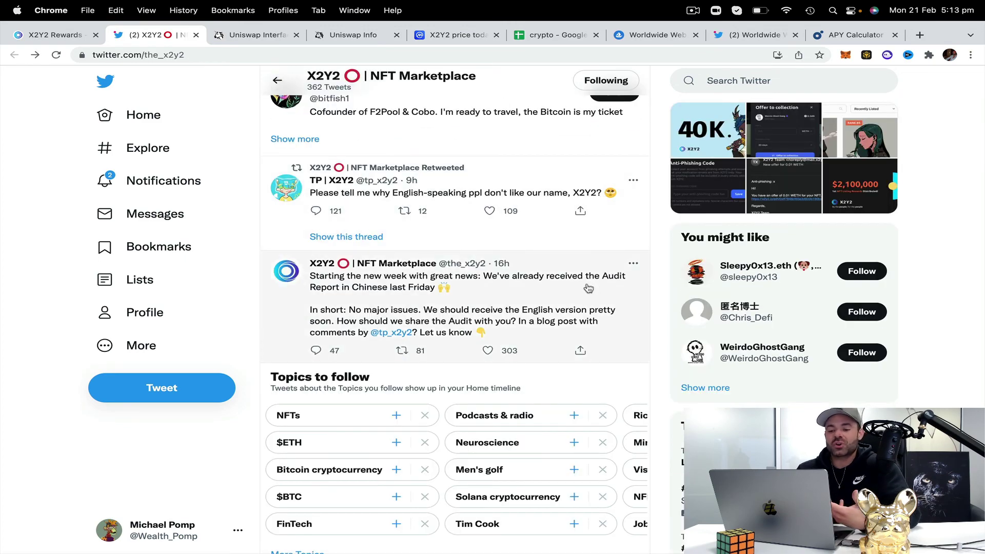
{"action": "scroll", "coordinate": [588, 289], "scroll_direction": "down", "scroll_amount": 1}
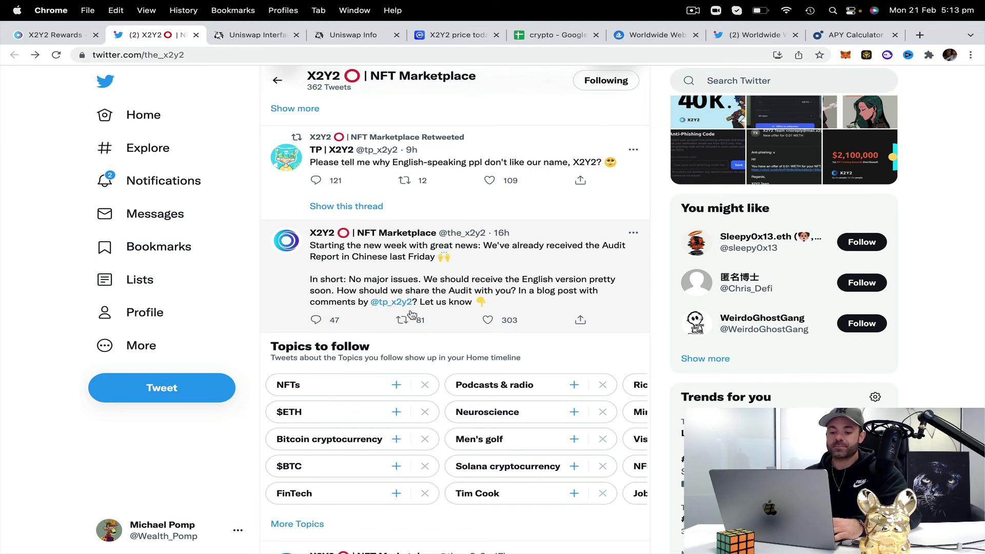
{"action": "scroll", "coordinate": [472, 315], "scroll_direction": "down", "scroll_amount": 7}
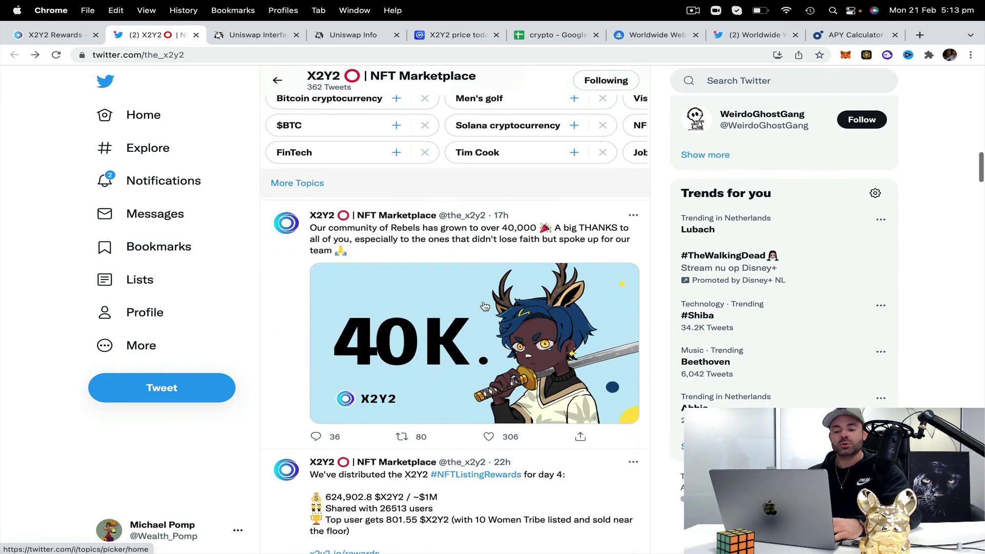
{"action": "scroll", "coordinate": [485, 306], "scroll_direction": "down", "scroll_amount": 3}
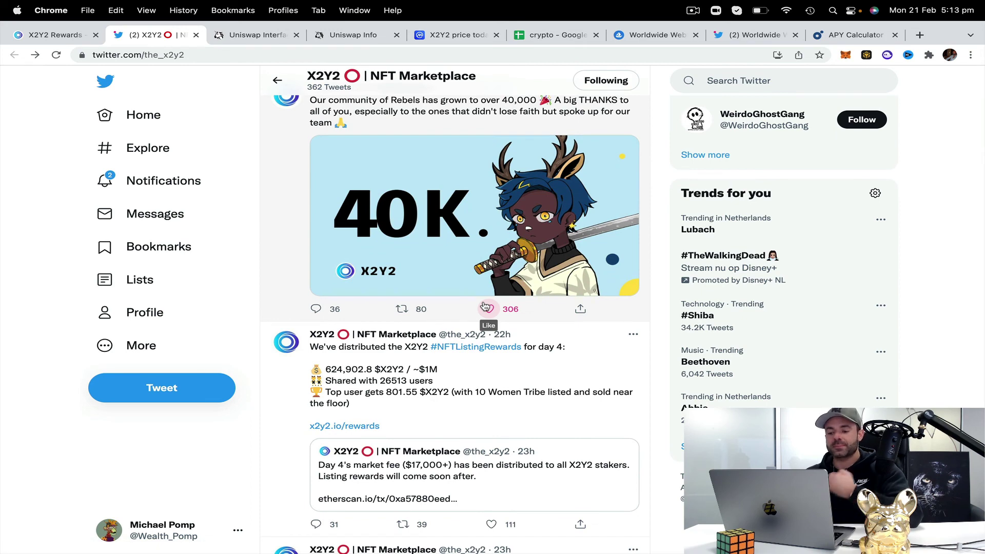
{"action": "scroll", "coordinate": [485, 308], "scroll_direction": "down", "scroll_amount": 6}
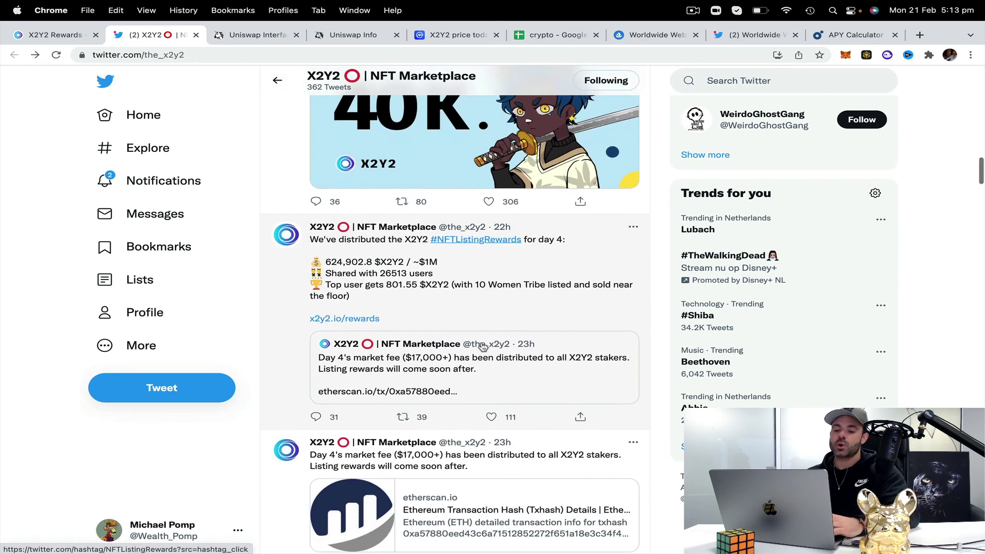
Switch to the X2Y2 rewards page and examine the shared market fee amount in WETH
{"action": "left_click", "coordinate": [61, 43]}
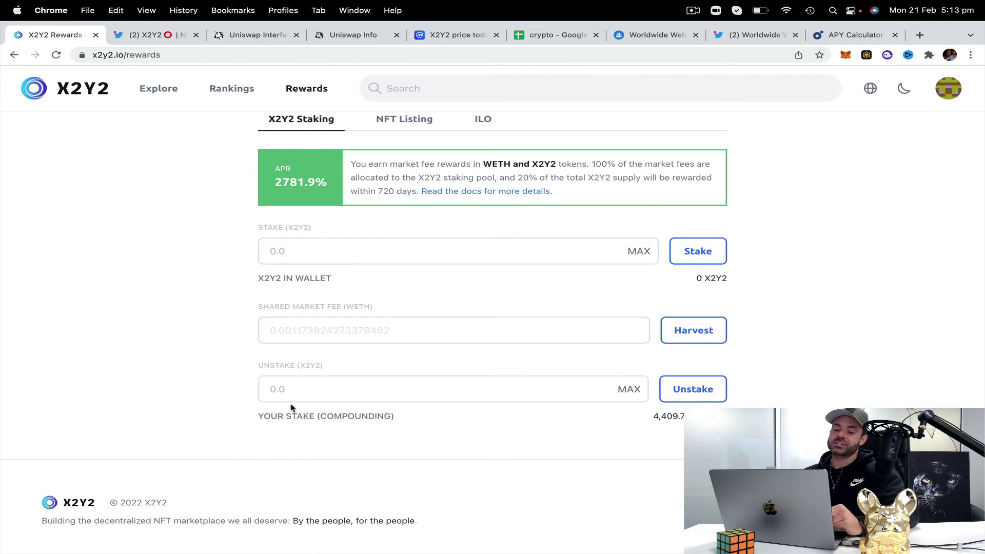
{"action": "left_click_drag", "start_coordinate": [409, 331], "coordinate": [609, 268]}
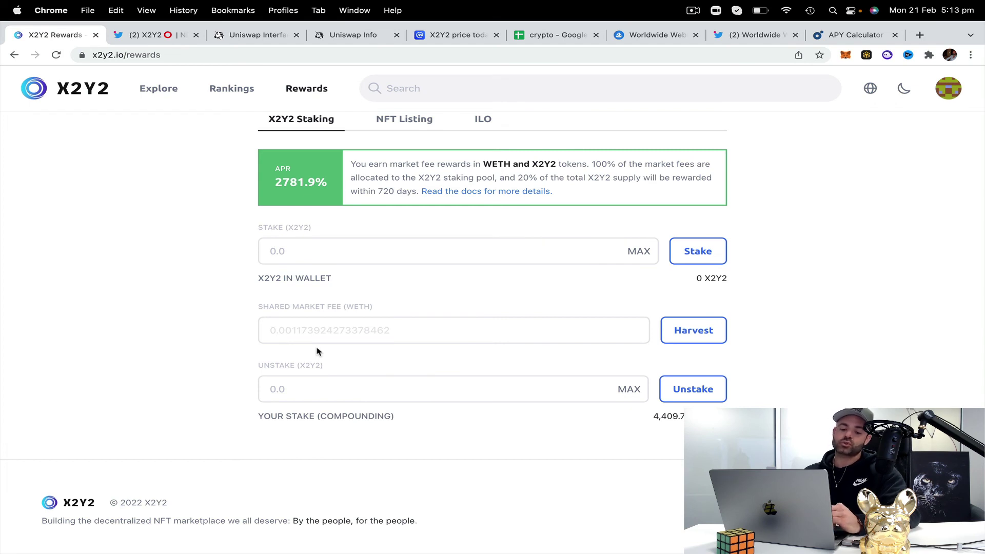
{"action": "left_click_drag", "start_coordinate": [411, 342], "coordinate": [281, 333]}
{"action": "left_click_drag", "start_coordinate": [401, 346], "coordinate": [298, 337]}
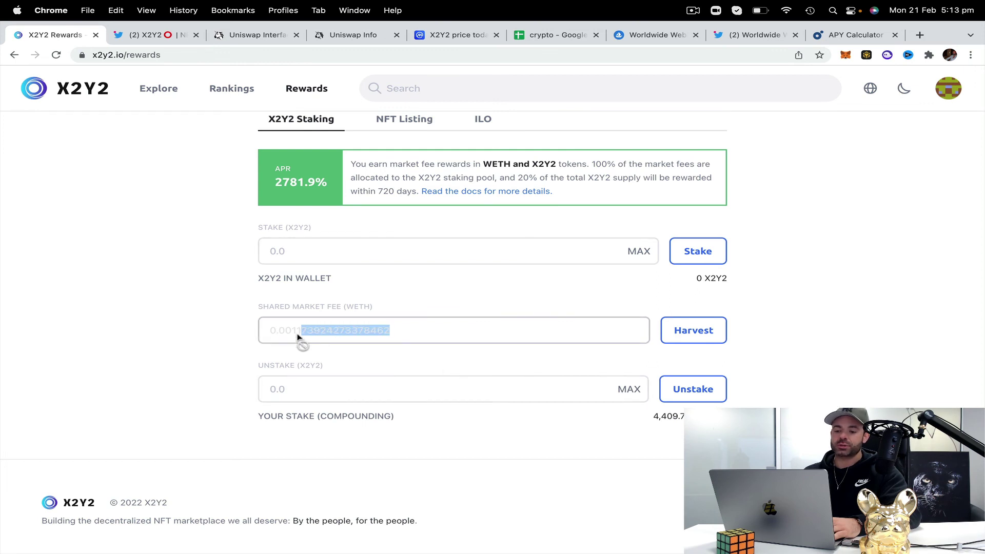
{"action": "left_click", "coordinate": [300, 340]}
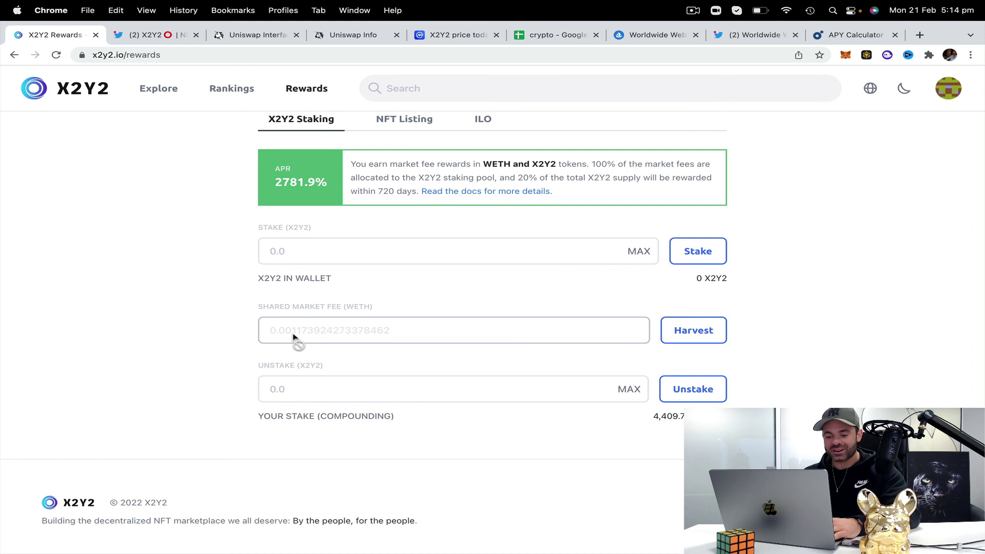
{"action": "left_click_drag", "start_coordinate": [393, 323], "coordinate": [229, 330]}
{"action": "left_click", "coordinate": [207, 328]}
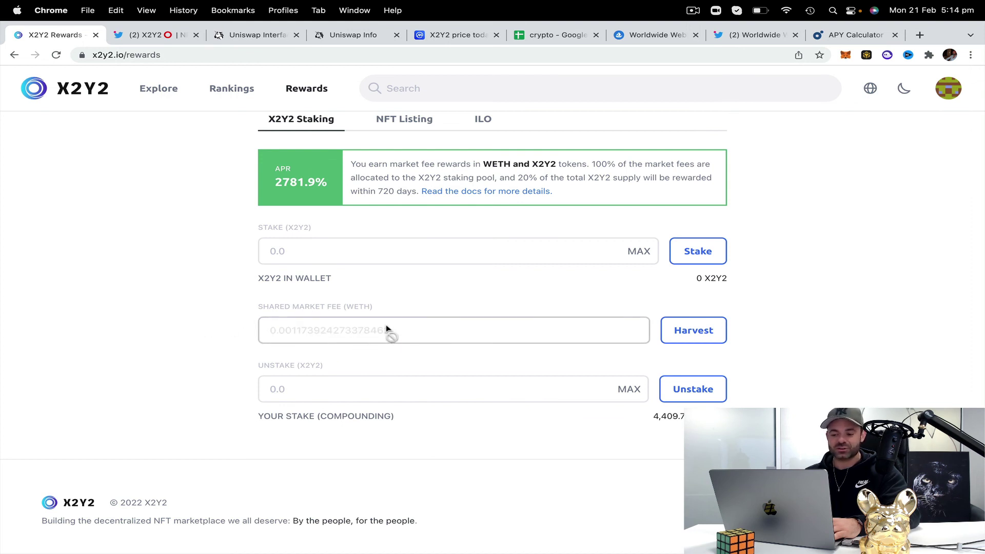
{"action": "left_click_drag", "start_coordinate": [345, 331], "coordinate": [329, 329]}
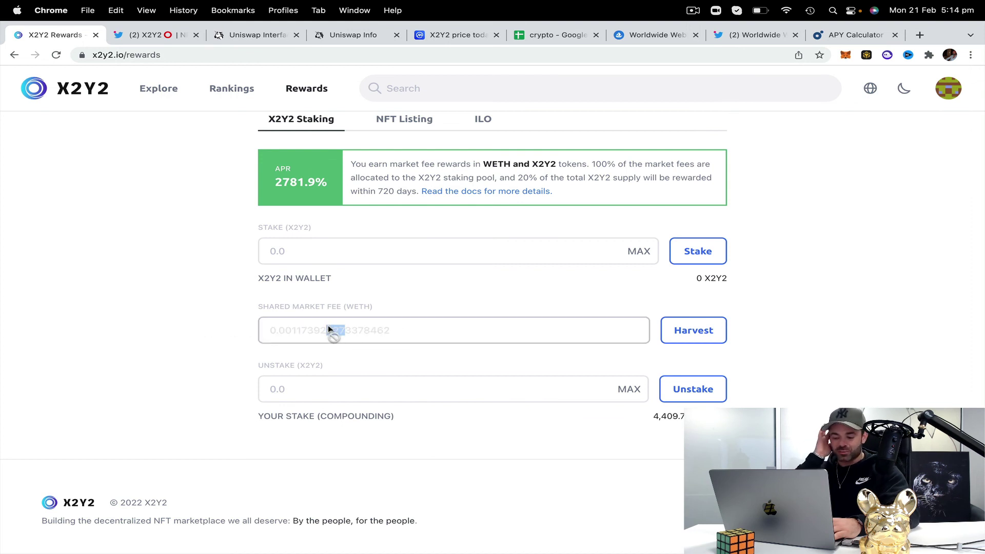
Reload the X2Y2 rewards page and compare the compounding stake with the records in the crypto spreadsheet
{"action": "left_click", "coordinate": [56, 55]}
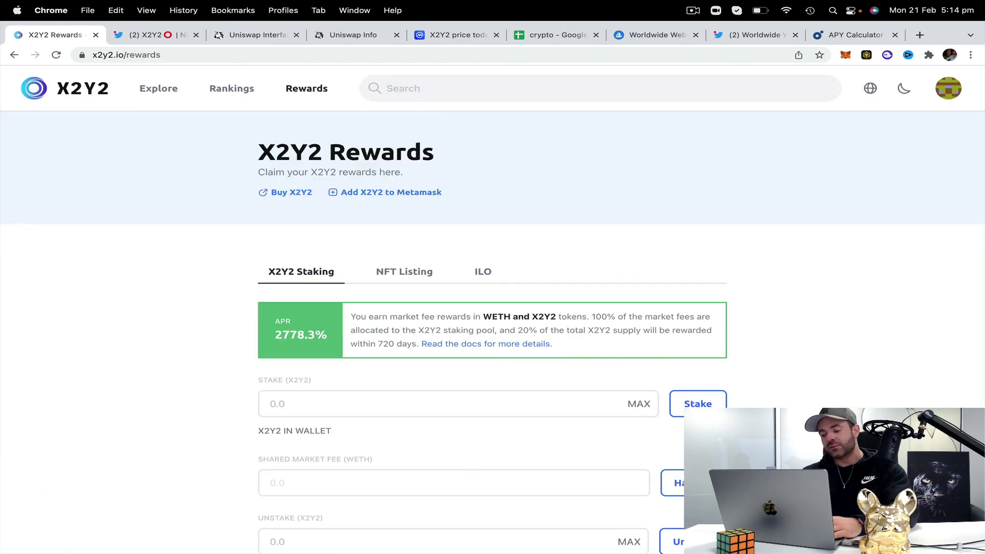
{"action": "scroll", "coordinate": [493, 282], "scroll_direction": "down", "scroll_amount": 3}
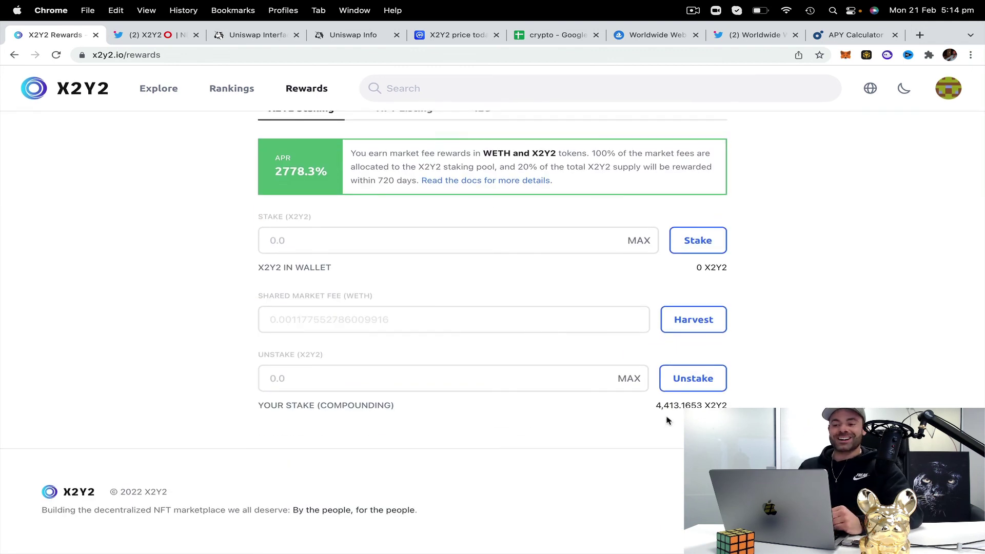
{"action": "left_click", "coordinate": [548, 43]}
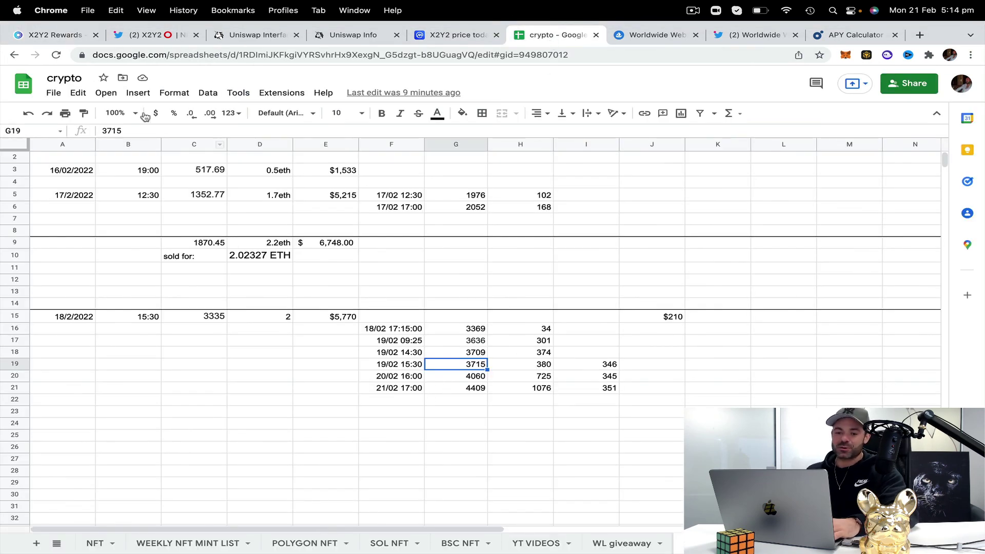
{"action": "left_click", "coordinate": [77, 35]}
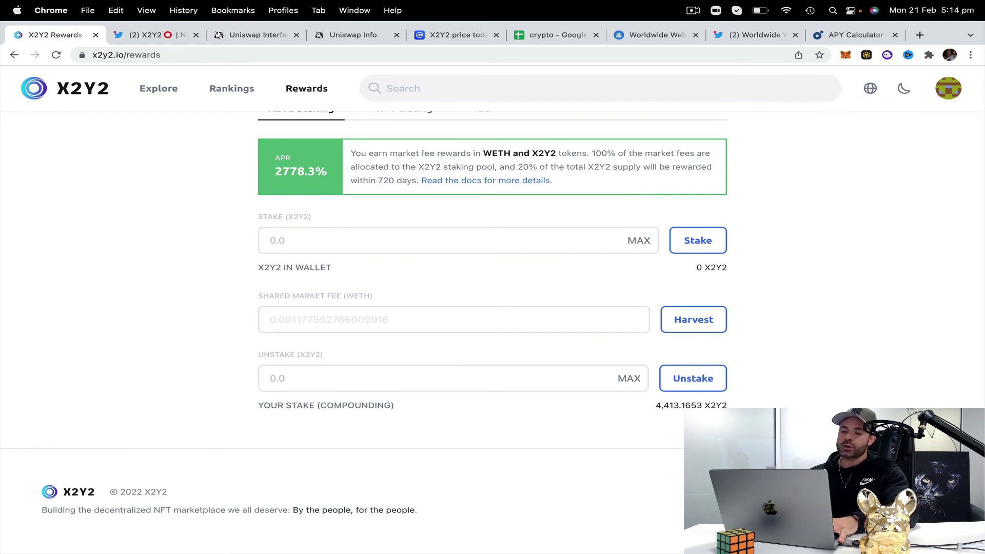
{"action": "left_click", "coordinate": [547, 36]}
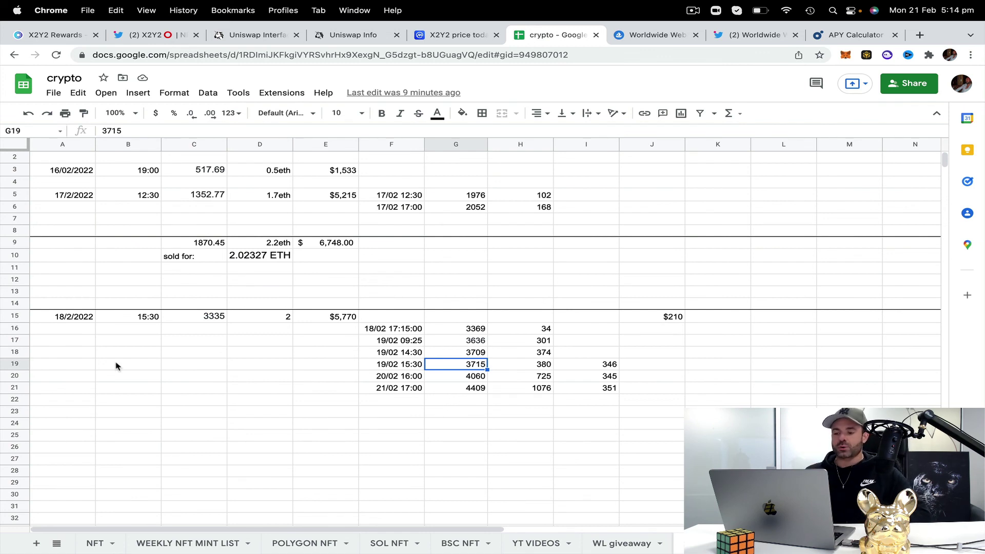
{"action": "left_click", "coordinate": [46, 35]}
{"action": "scroll", "coordinate": [319, 252], "scroll_direction": "up", "scroll_amount": 2}
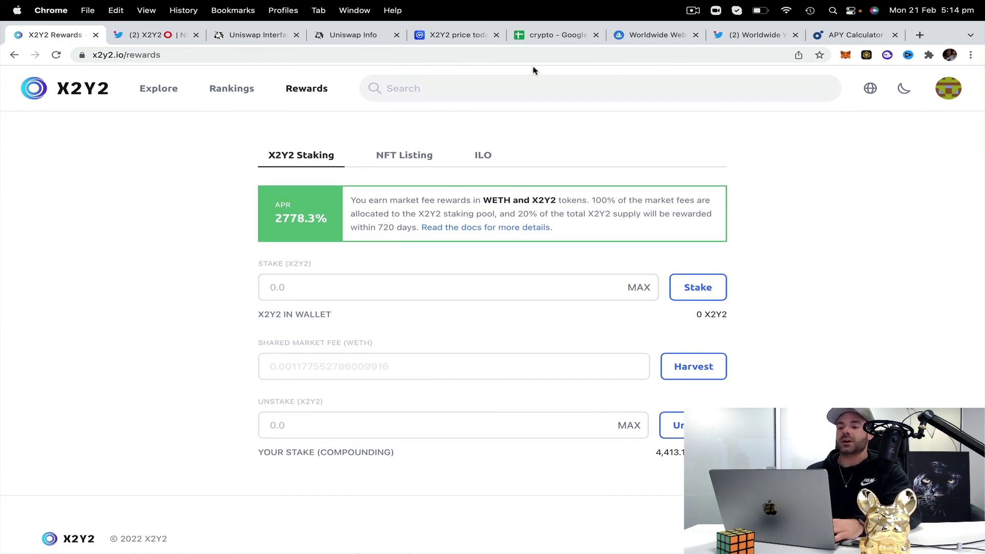
Review the stake balances and daily token earnings logged in the crypto spreadsheet since 18/2/2022
{"action": "left_click", "coordinate": [564, 37]}
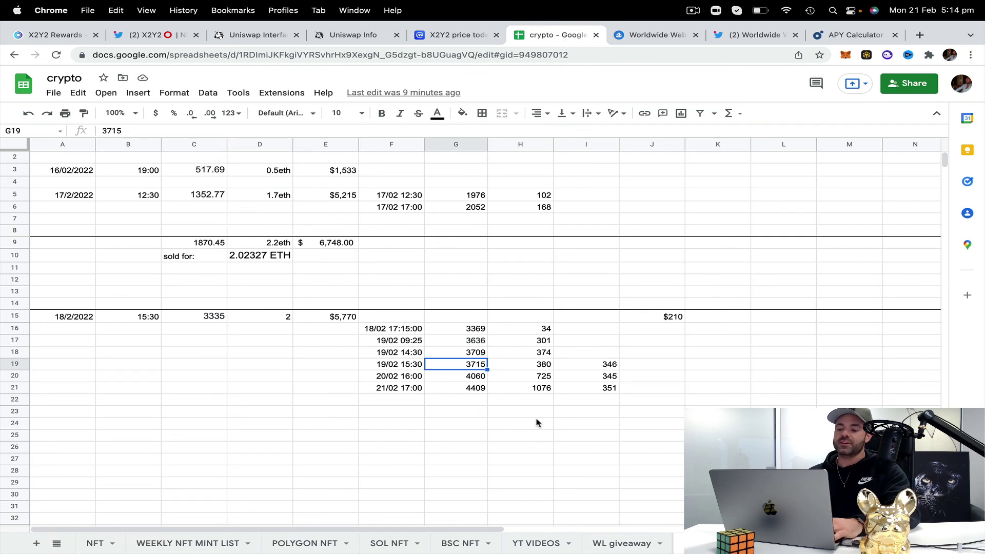
{"action": "left_click", "coordinate": [618, 413]}
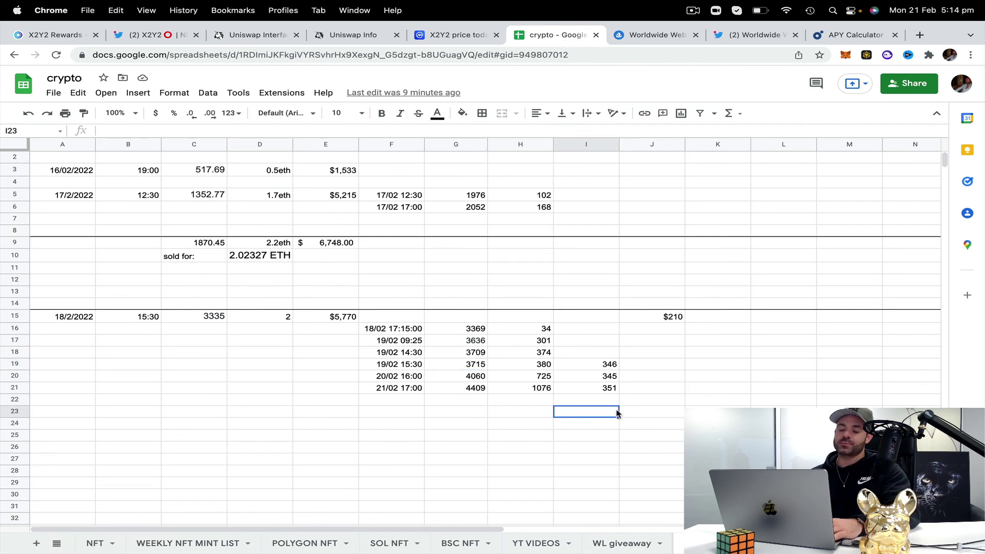
{"action": "left_click", "coordinate": [618, 425]}
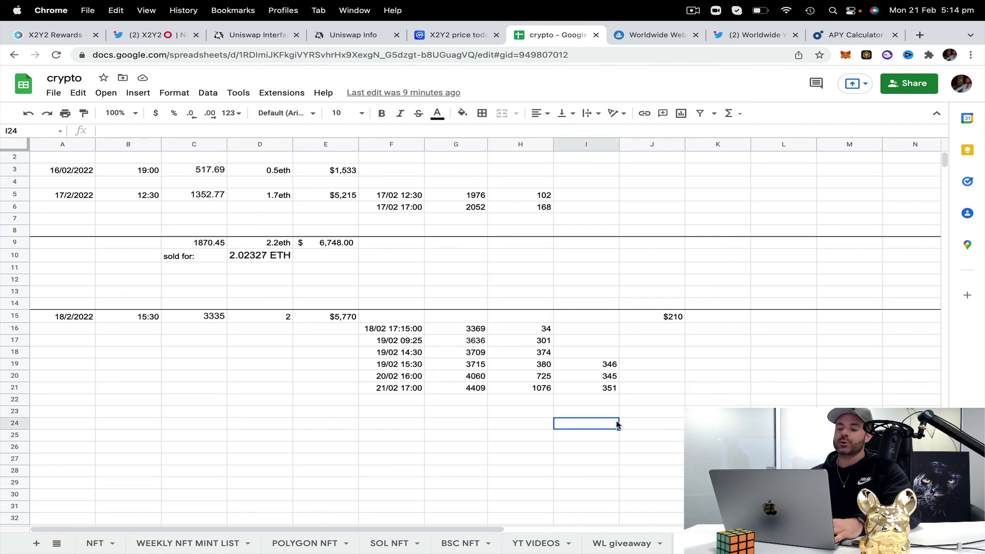
{"action": "scroll", "coordinate": [618, 424], "scroll_direction": "down", "scroll_amount": 2}
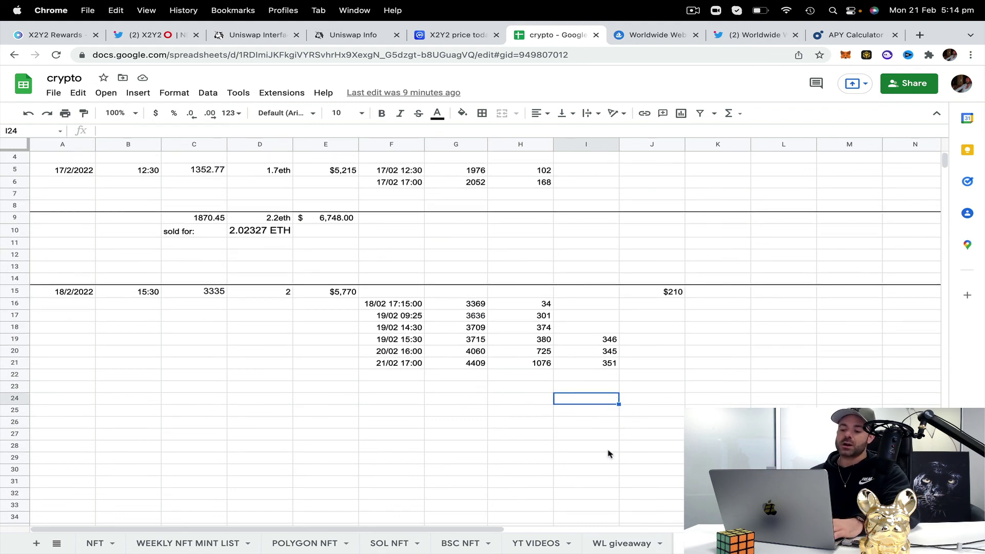
{"action": "scroll", "coordinate": [609, 454], "scroll_direction": "down", "scroll_amount": 1}
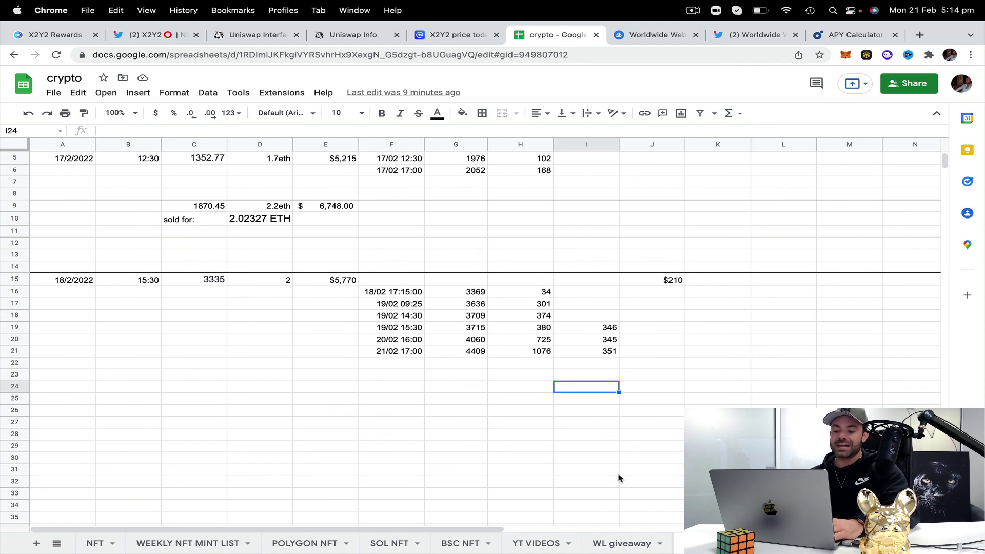
{"action": "scroll", "coordinate": [621, 420], "scroll_direction": "up", "scroll_amount": 1}
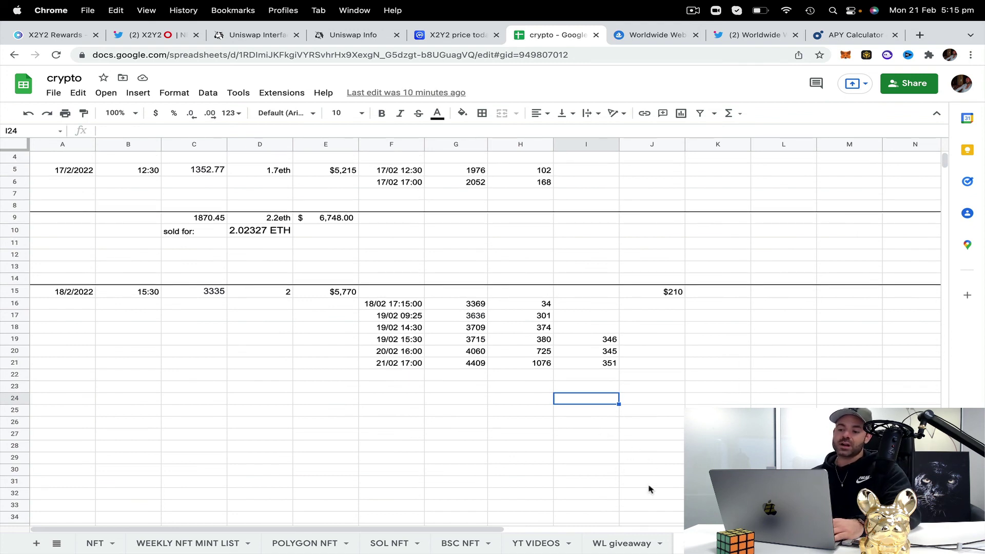
Compare the dollar investment in spreadsheet cell E15 with the X2Y2 price on CoinMarketCap, then return to the rewards page
{"action": "left_click", "coordinate": [452, 41]}
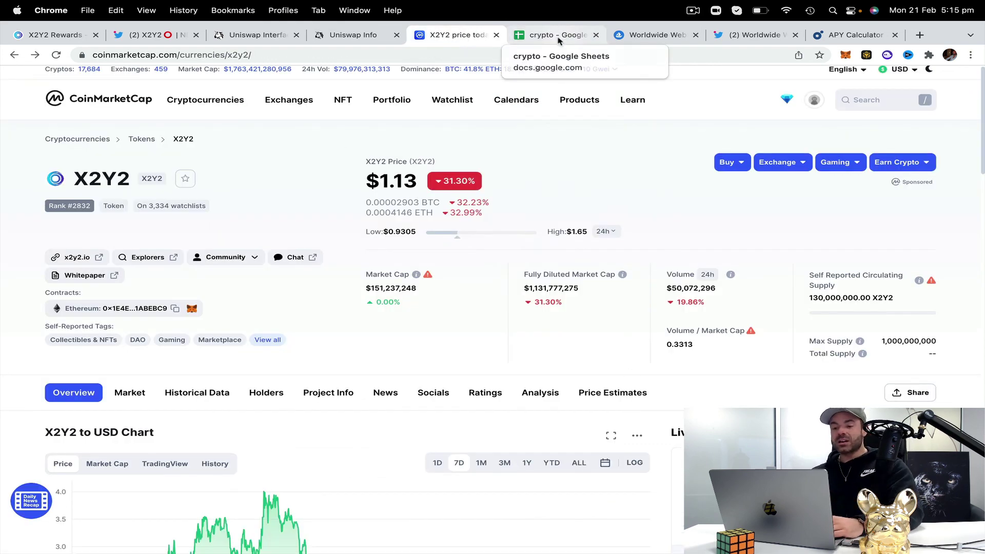
{"action": "left_click", "coordinate": [559, 39]}
{"action": "left_click", "coordinate": [348, 293]}
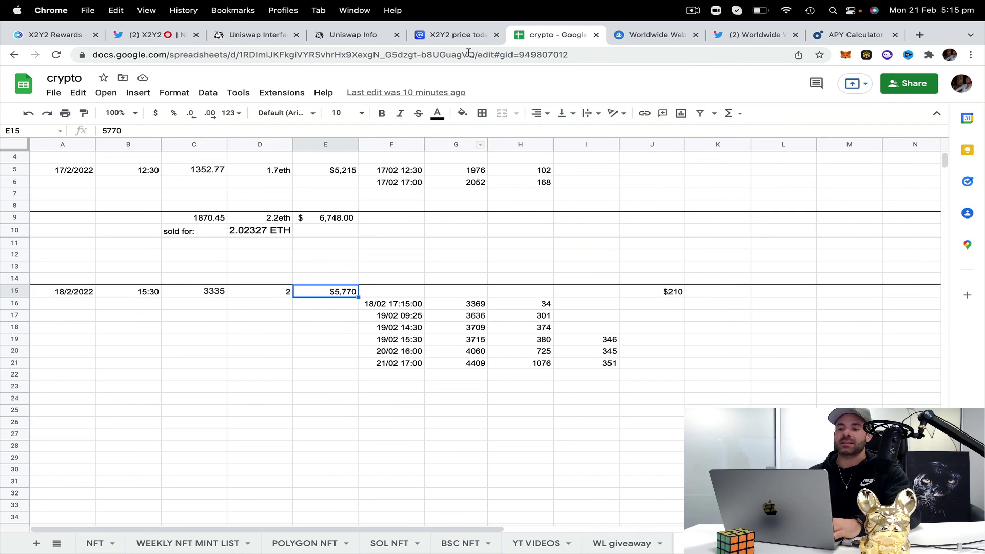
{"action": "left_click", "coordinate": [452, 39]}
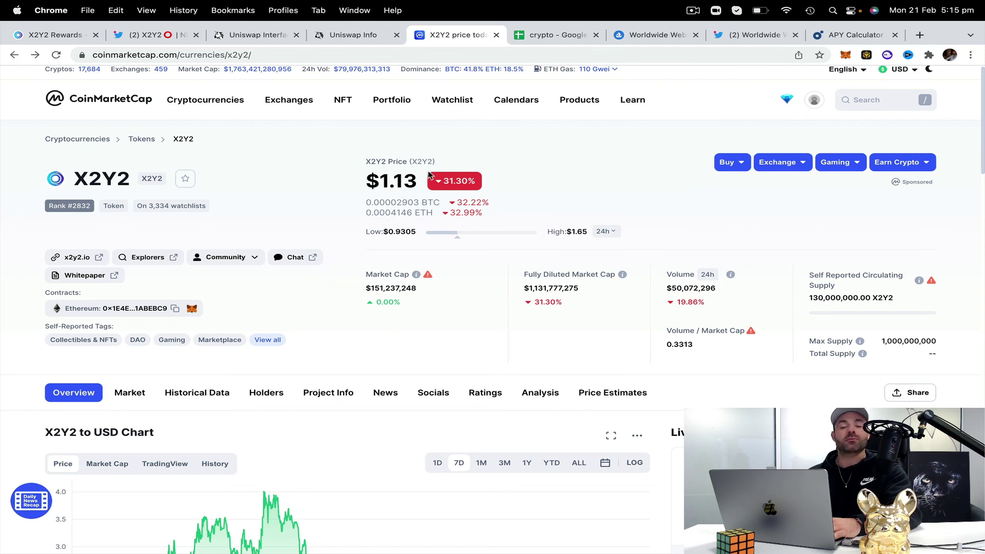
{"action": "left_click", "coordinate": [539, 35]}
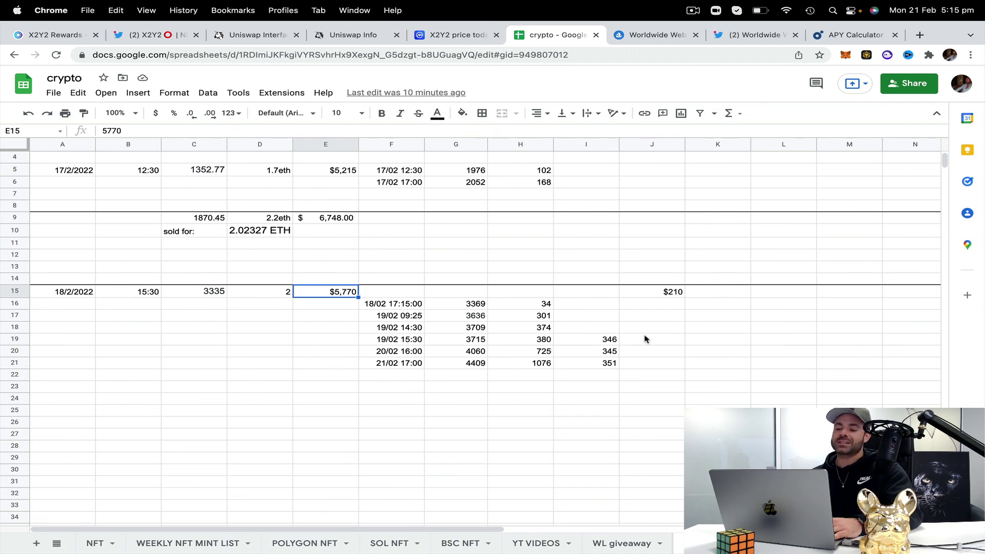
{"action": "left_click", "coordinate": [469, 39]}
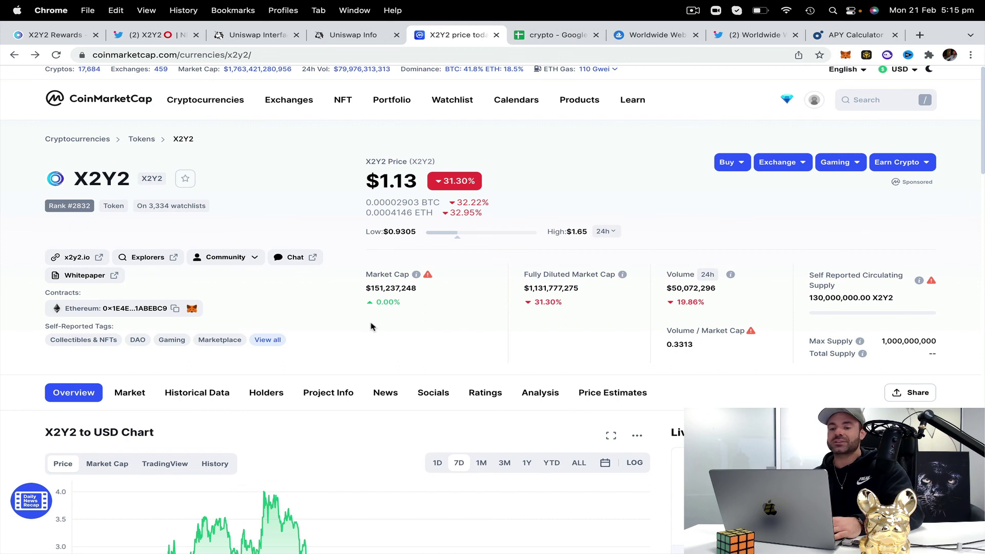
{"action": "left_click", "coordinate": [43, 37]}
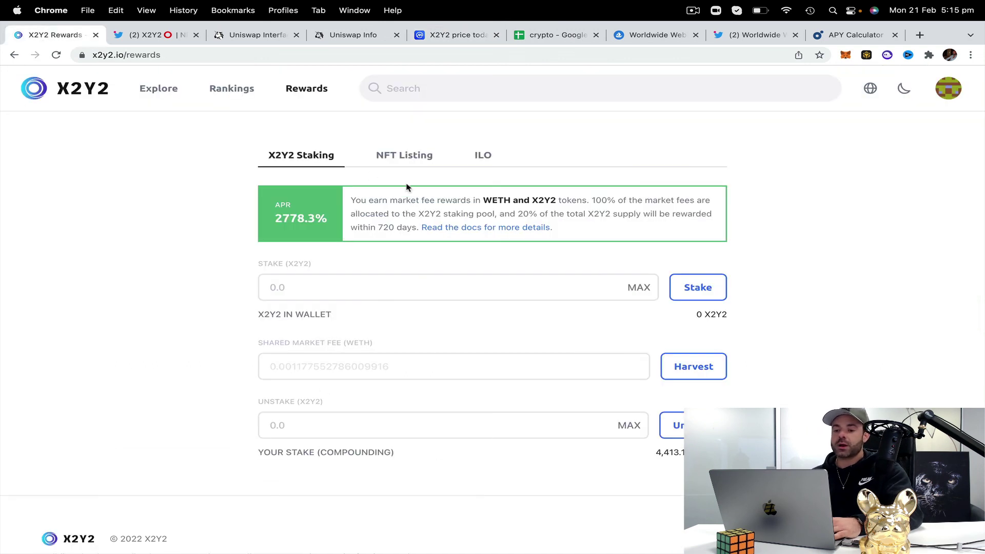